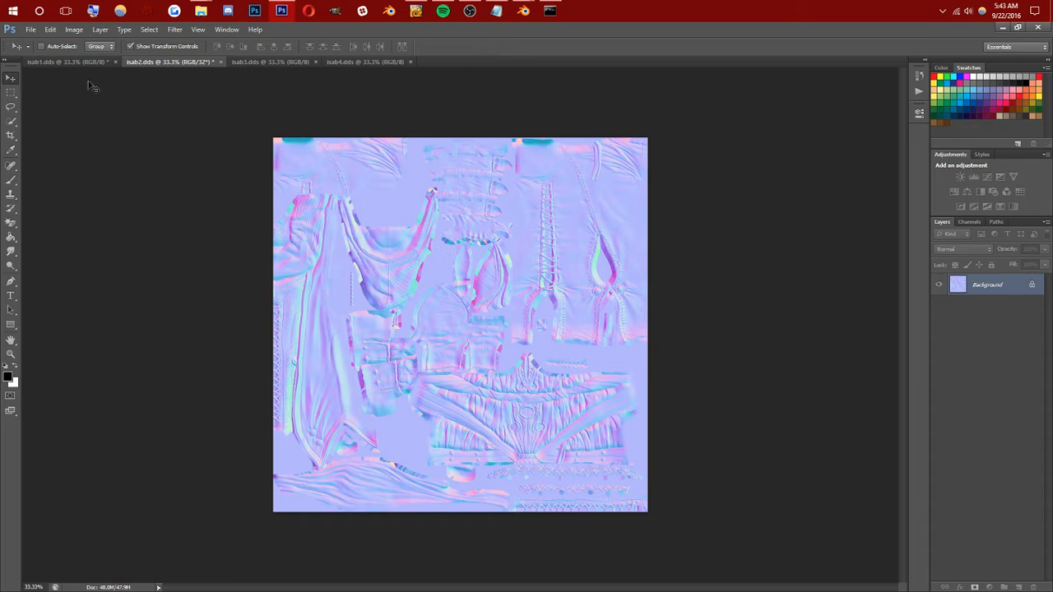
Examine the isab1.dds, isab2.dds, isab3.dds and isab4.dds textures in turn, returning to isab1.dds.
click(73, 62)
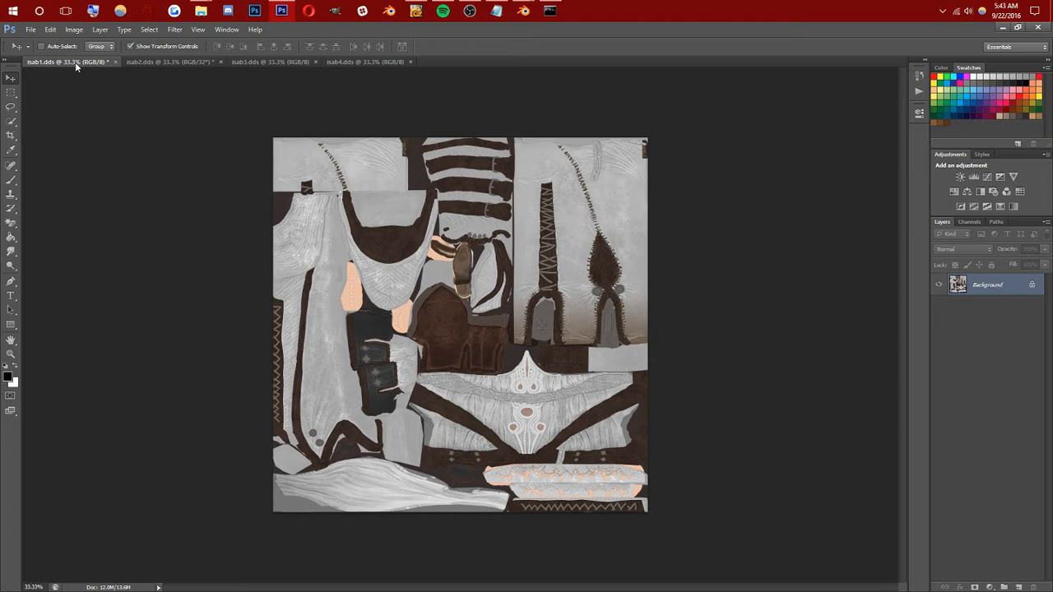
click(174, 62)
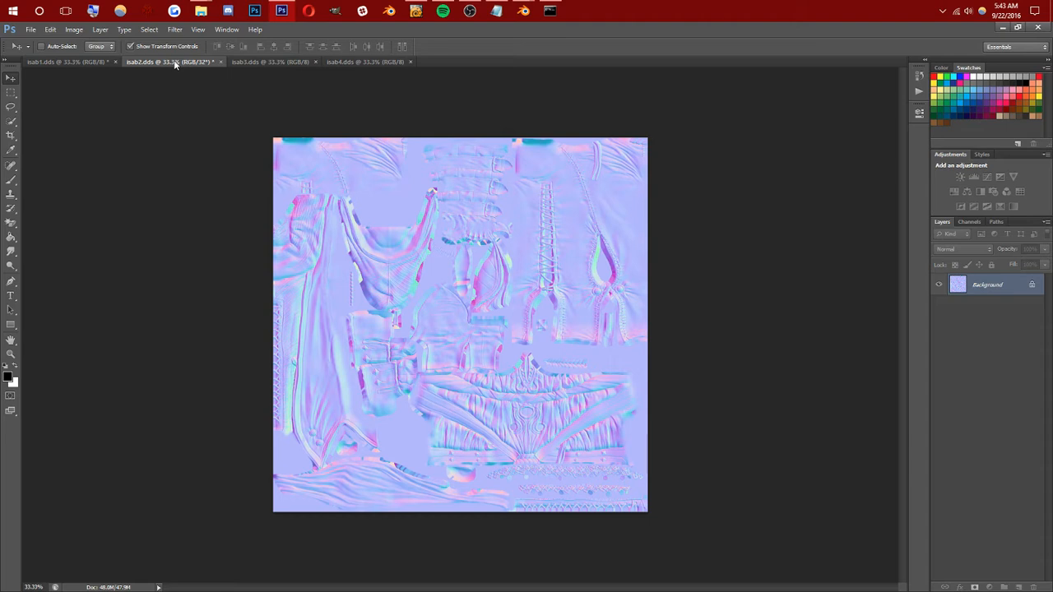
click(259, 64)
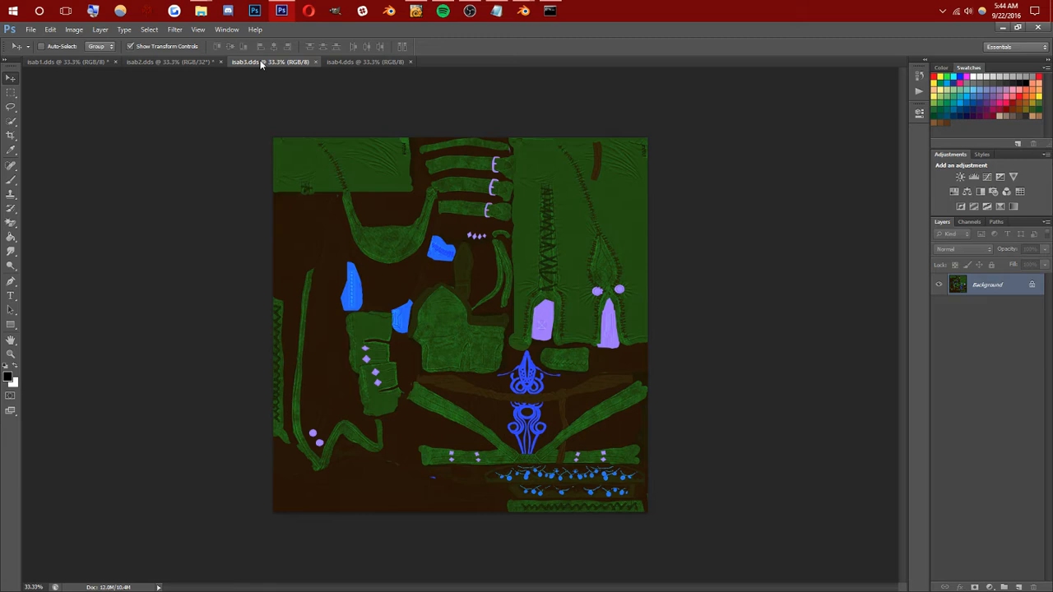
click(362, 62)
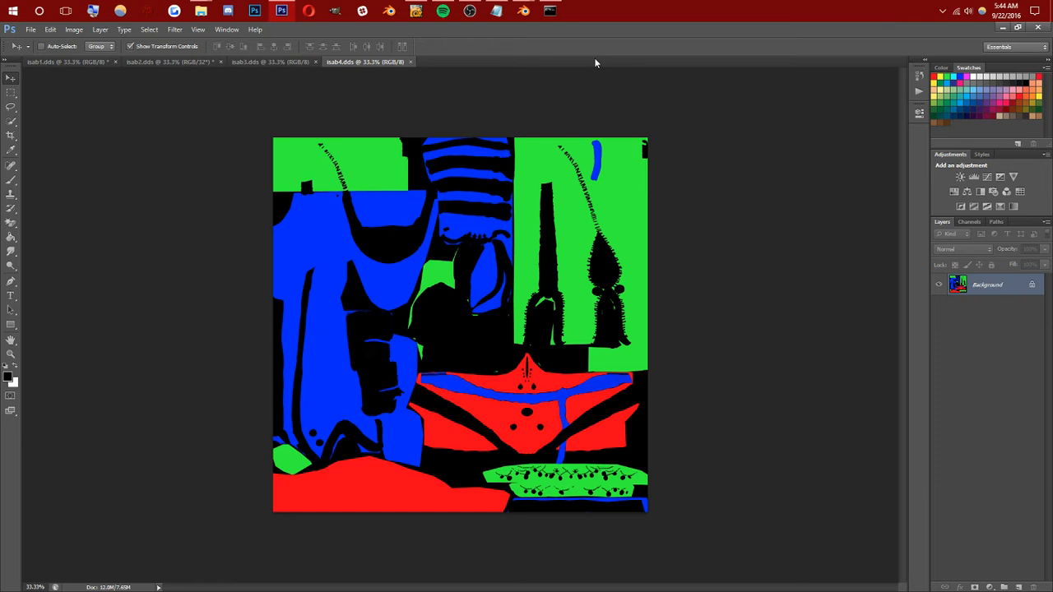
click(86, 61)
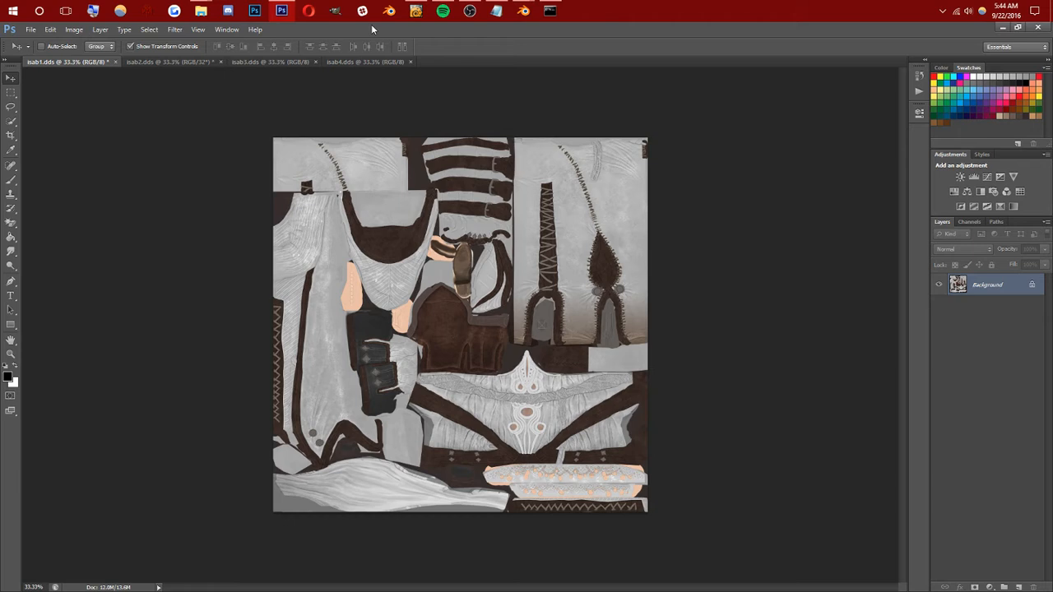
Convert the isab2.dds normal map to 8 bits per channel, using the Exposure and Gamma method for HDR toning.
click(136, 61)
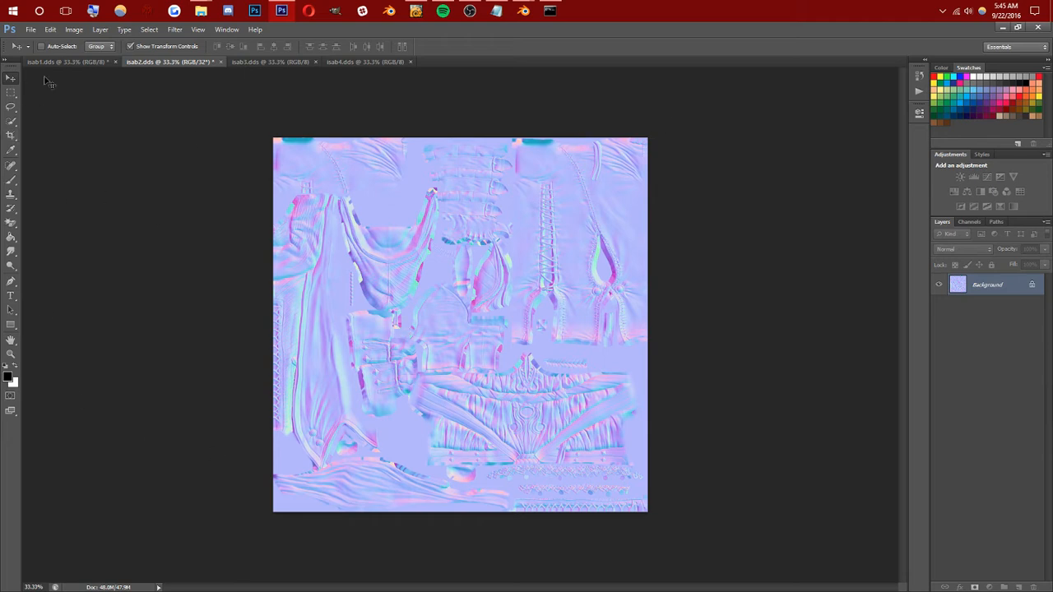
click(73, 29)
mouse_move(86, 45)
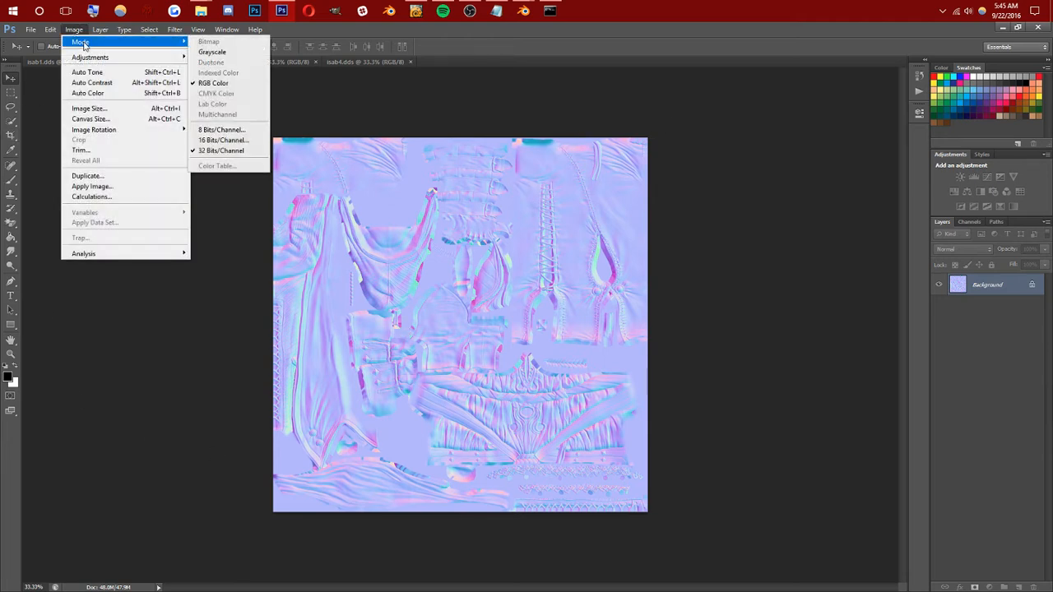
click(248, 132)
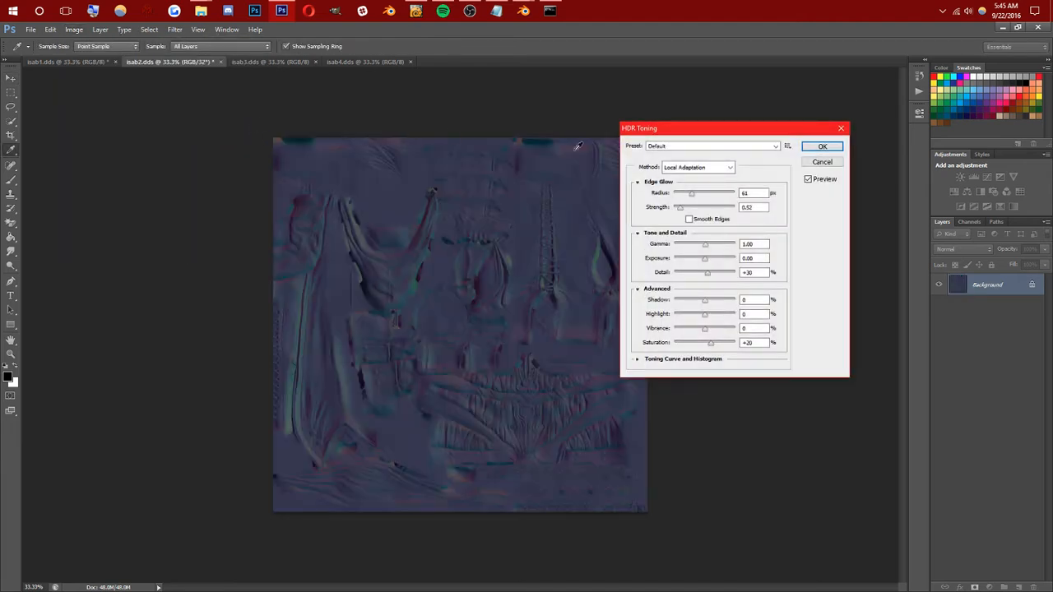
click(709, 167)
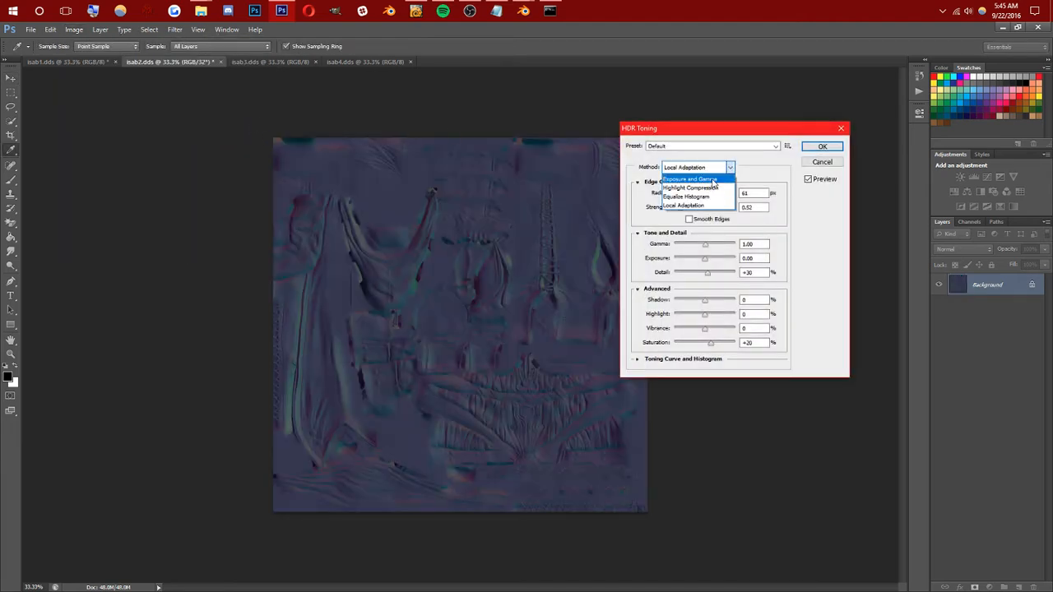
click(727, 179)
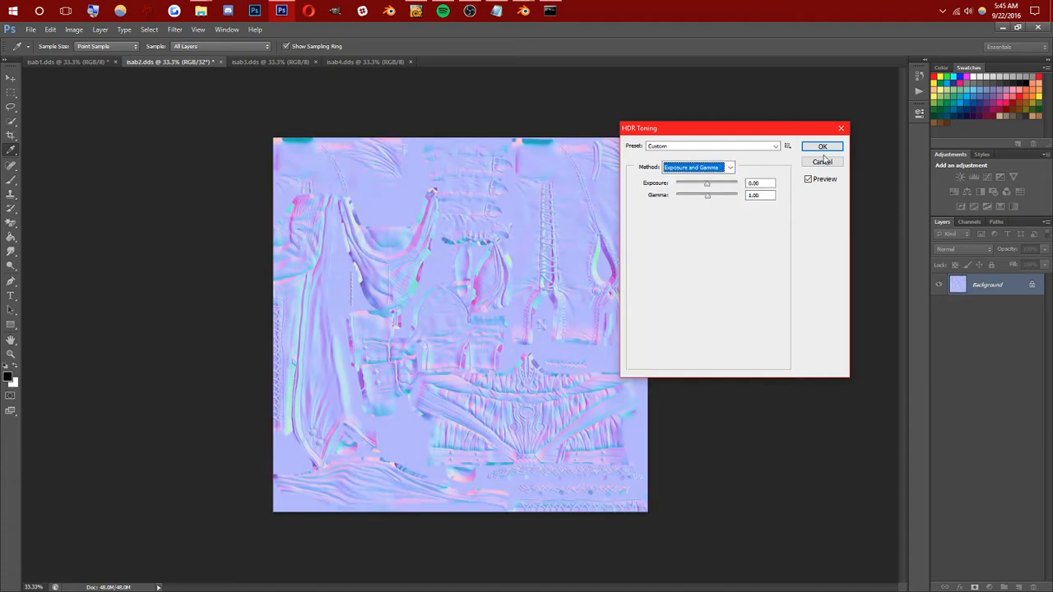
click(822, 148)
key(v)
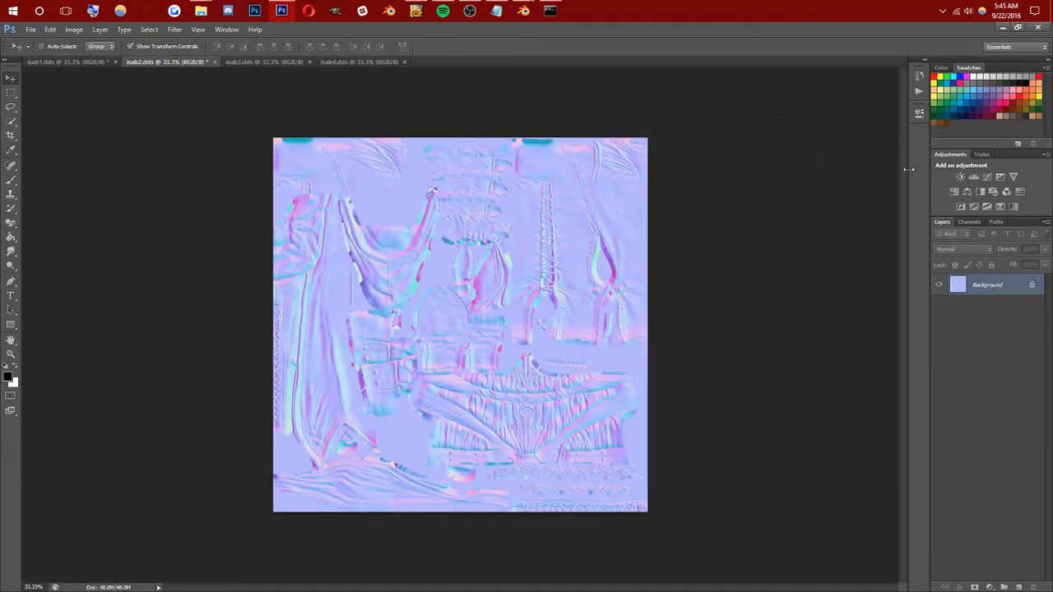
Darken the normal map with a Levels adjustment at midtone 0.46 and merge it down into the background.
click(973, 177)
click(828, 230)
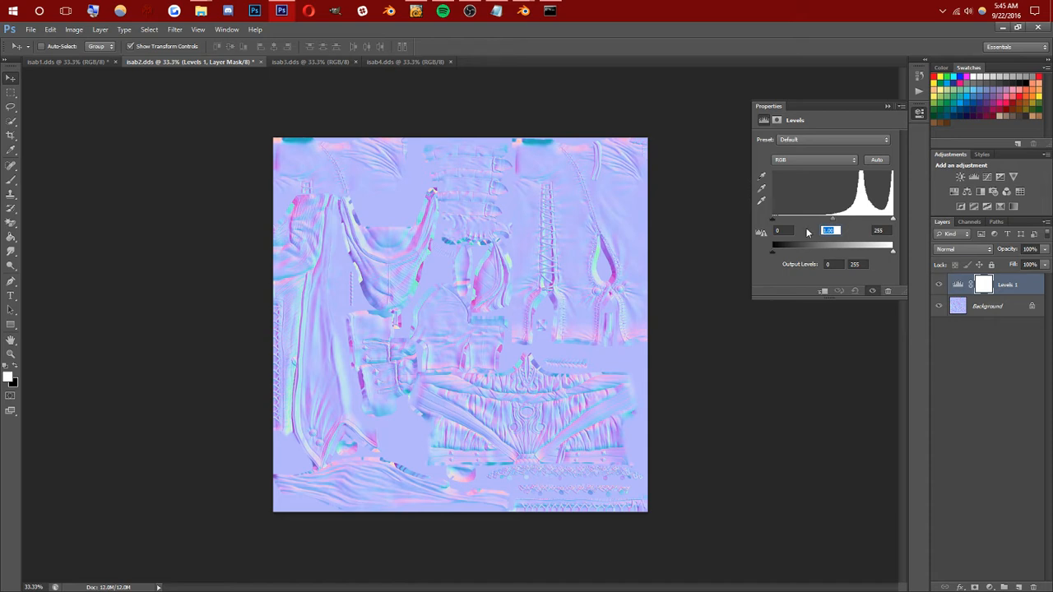
drag(833, 219, 860, 221)
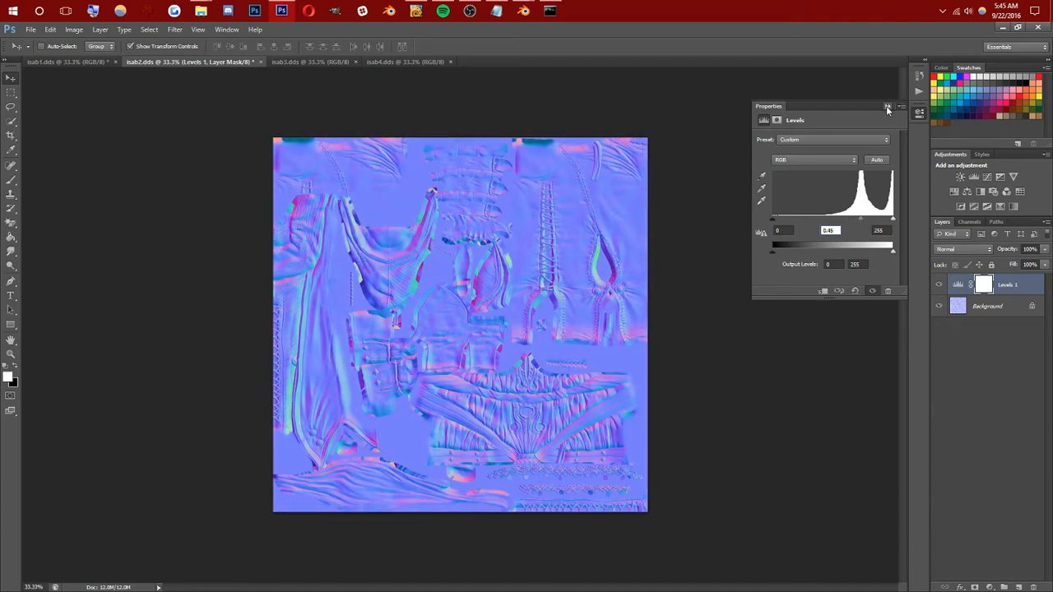
click(887, 107)
right_click(1015, 284)
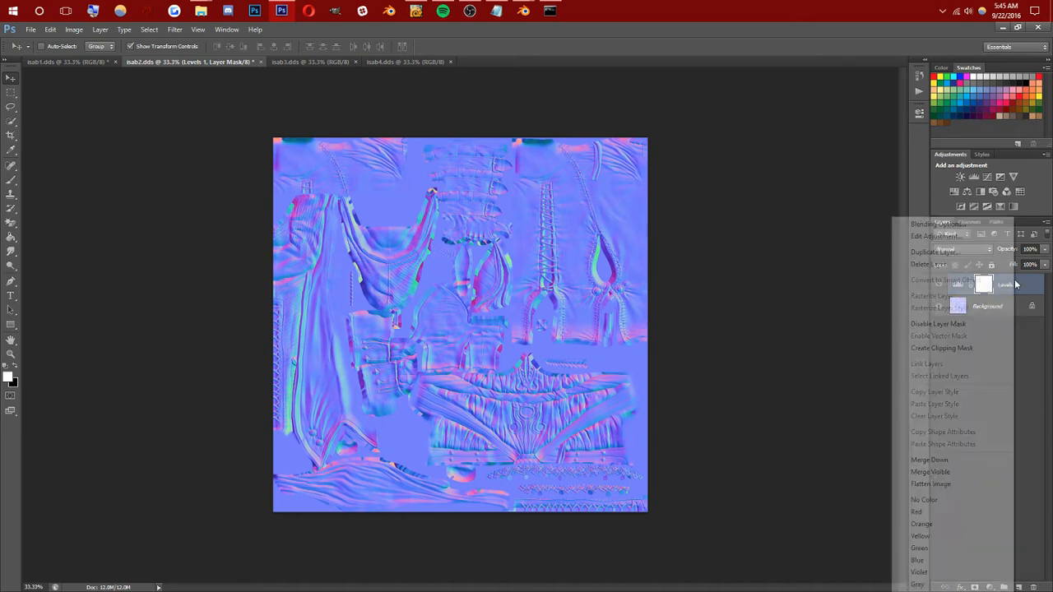
click(965, 460)
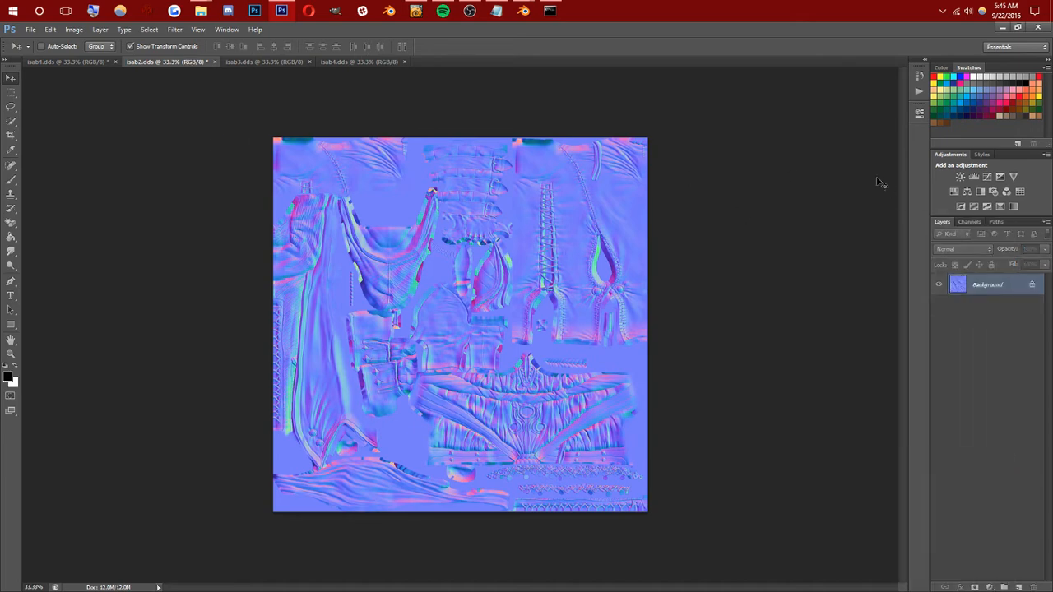
Copy the whole green channel of isab2.dds and paste it as a new layer in isab1.dds.
click(969, 221)
click(468, 11)
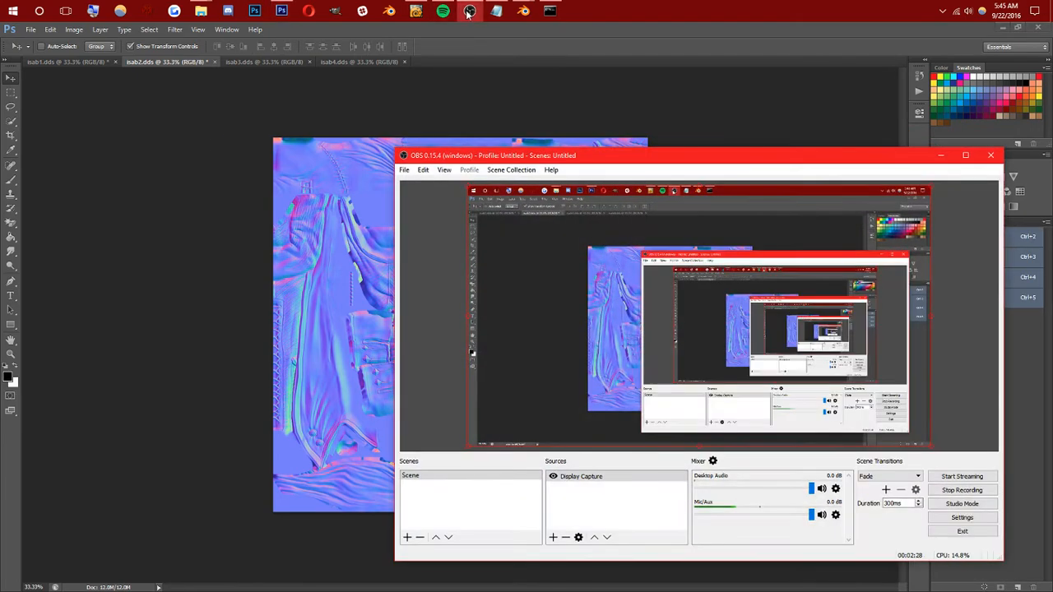
click(469, 11)
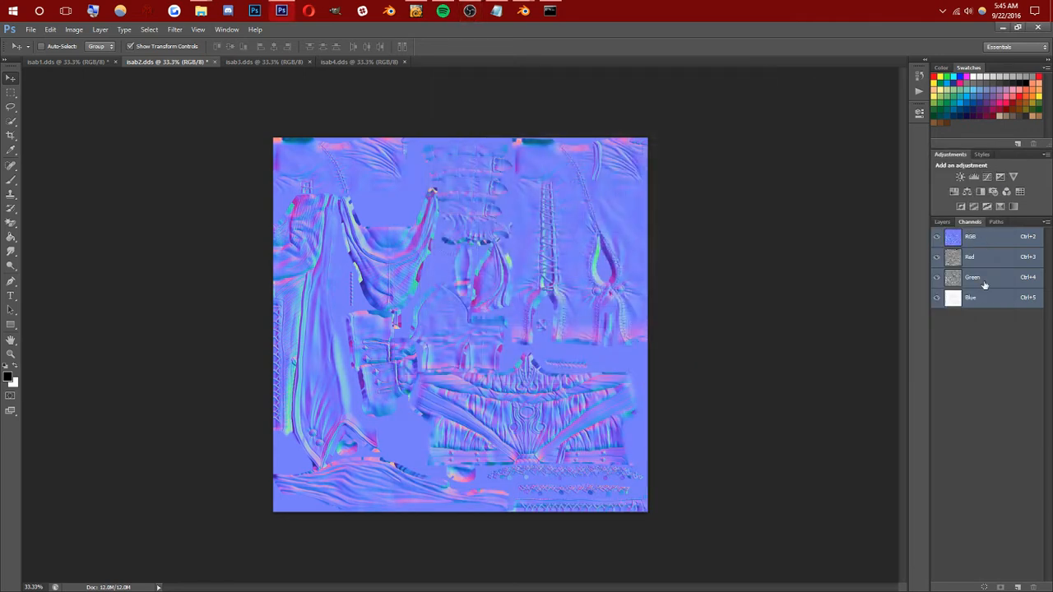
click(984, 284)
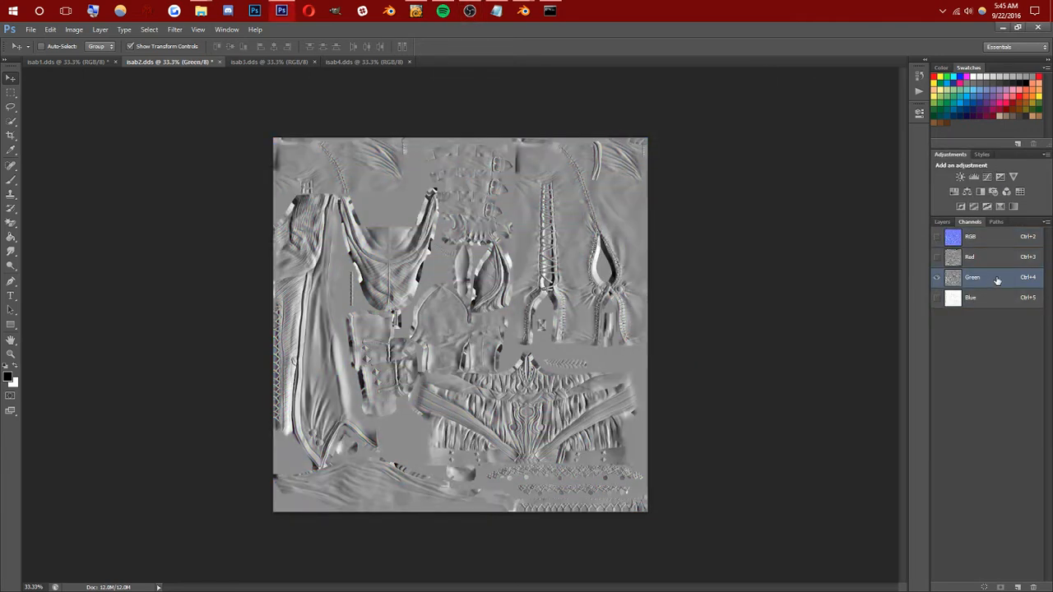
click(14, 93)
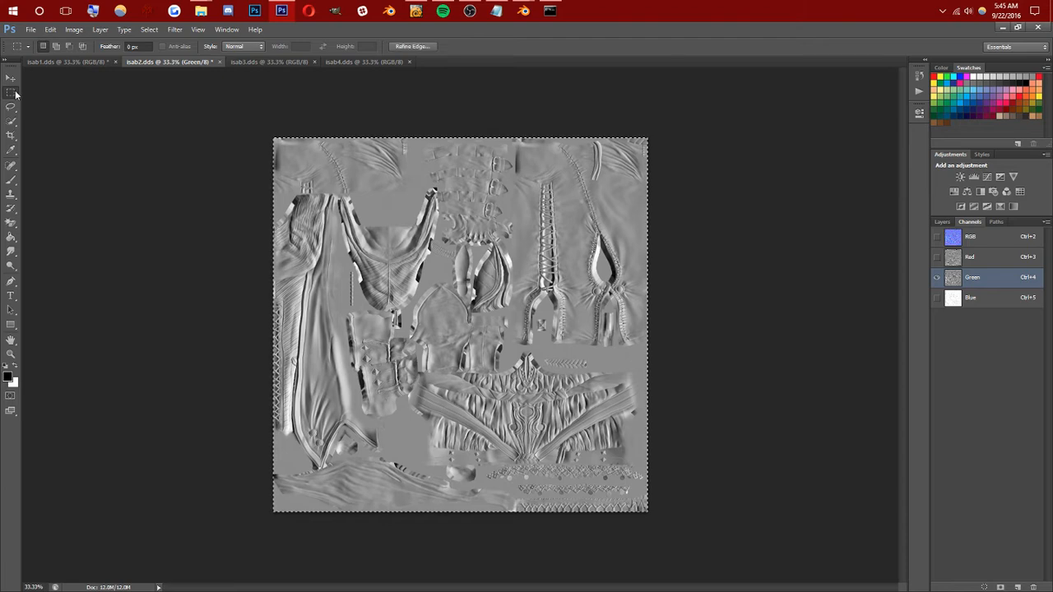
click(64, 63)
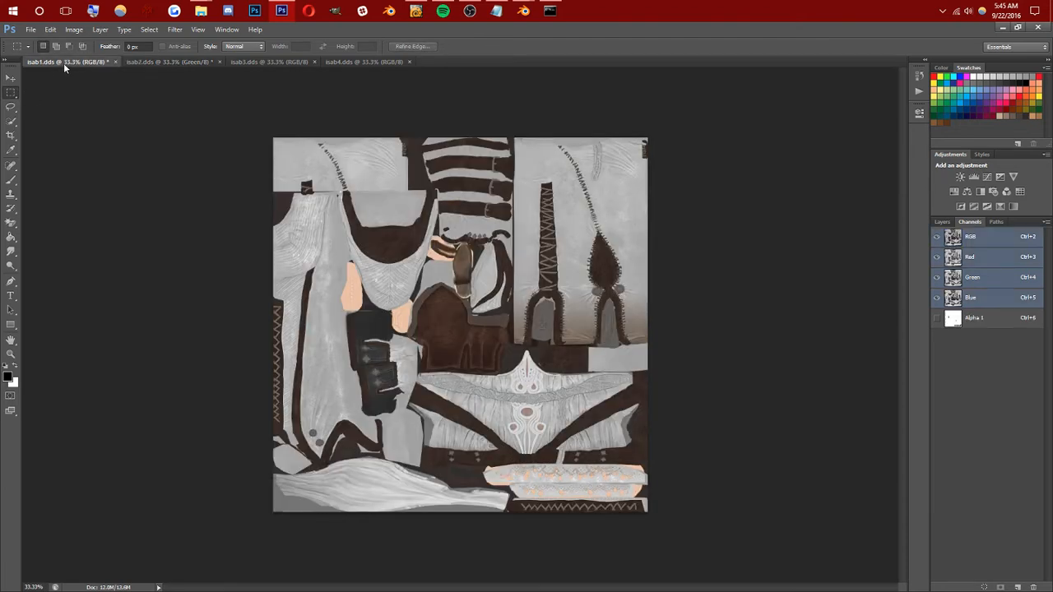
Copy the whole green channel of isab3.dds and paste it as another layer in isab1.dds.
click(173, 62)
click(303, 64)
click(977, 279)
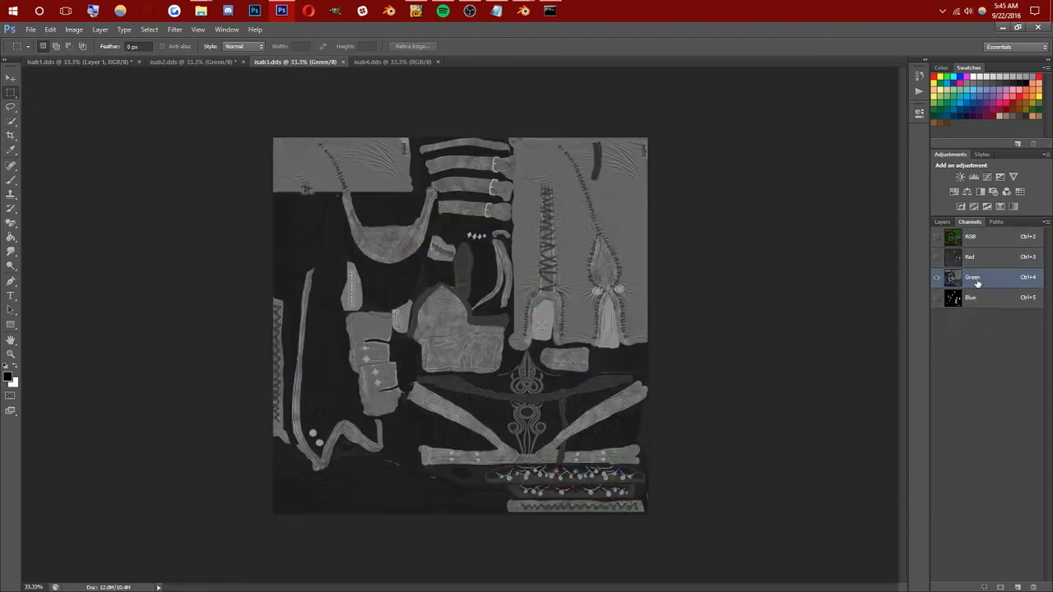
key(ctrl+a)
key(ctrl+c)
click(83, 63)
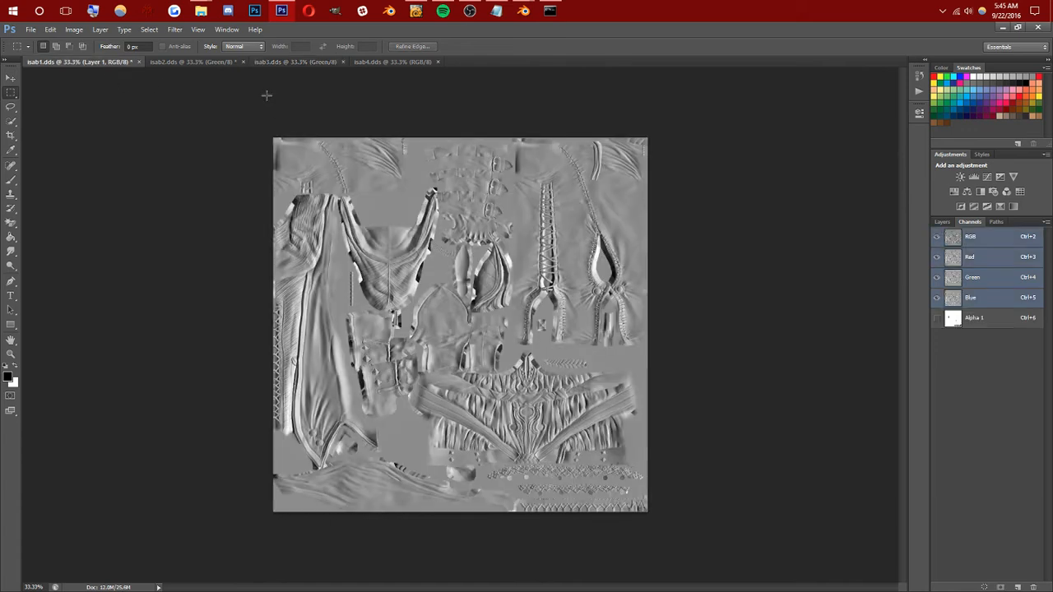
key(ctrl+v)
Select both pasted layers in isab1.dds and set their blend mode to Hard Light.
click(942, 221)
shift+click(977, 306)
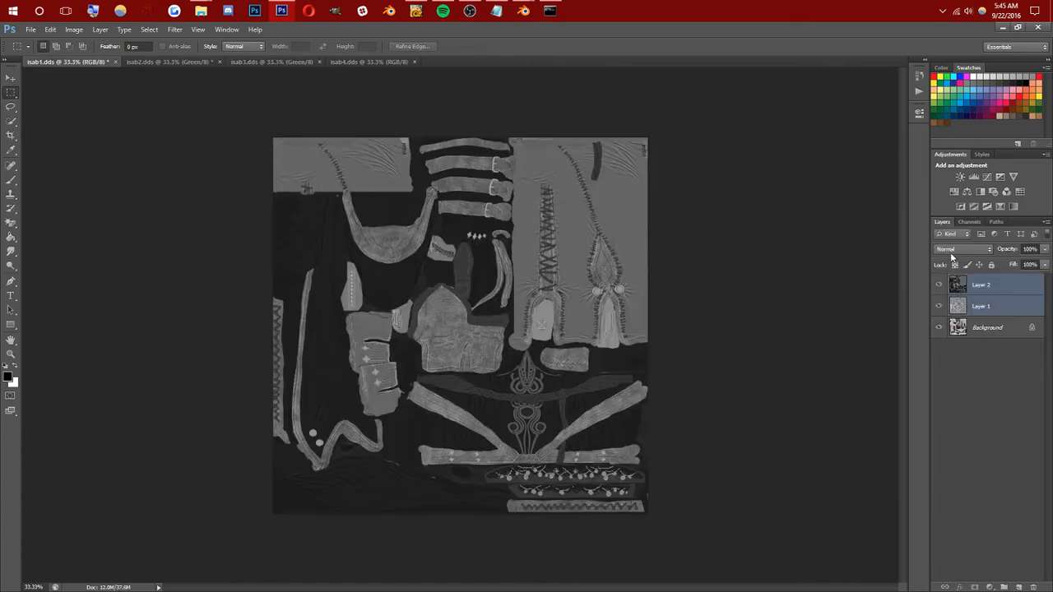
click(962, 249)
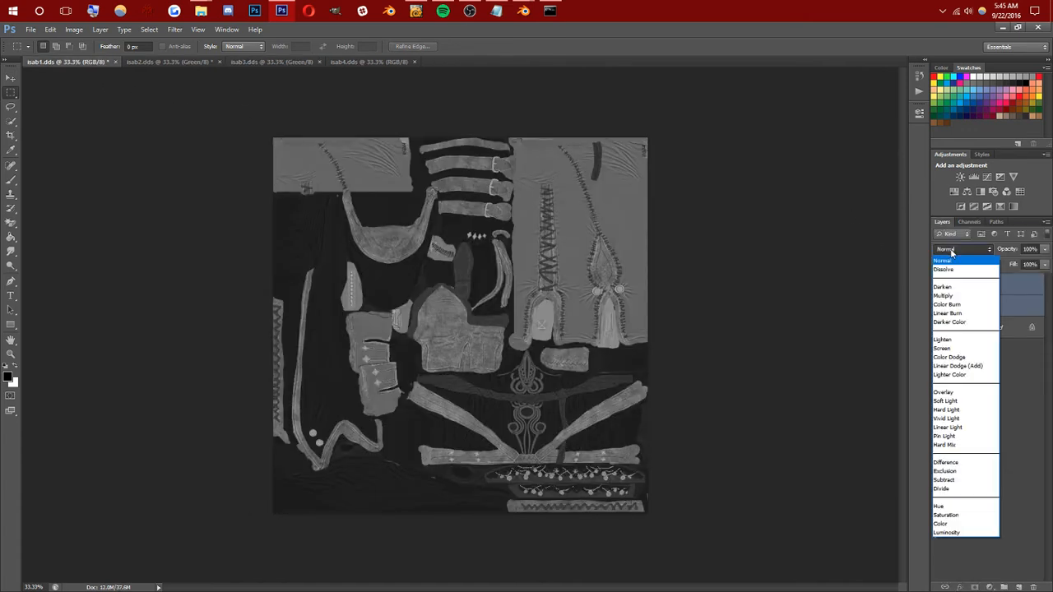
click(972, 400)
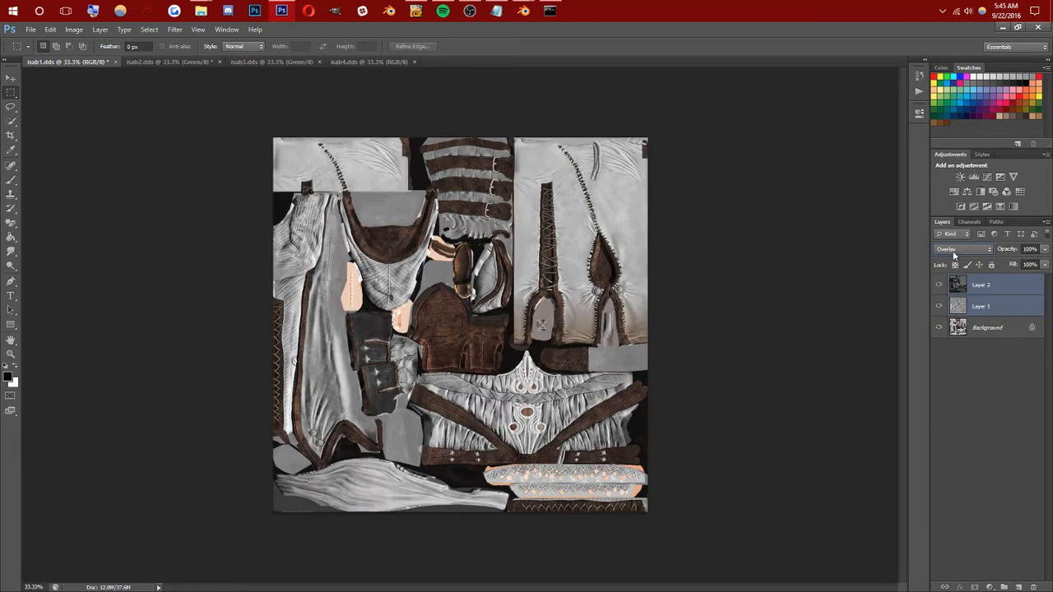
scroll(954, 255, down, 1)
scroll(954, 256, down, 1)
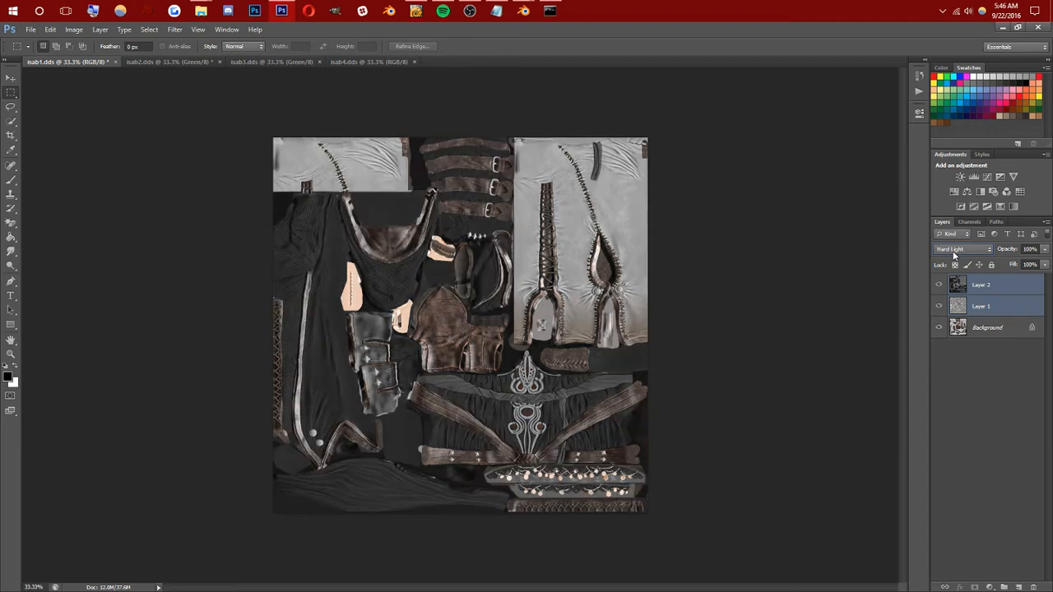
scroll(954, 255, up, 2)
scroll(954, 256, down, 2)
Try the Soft Light blend mode on Layer 1 and compare the texture with each pasted layer hidden and shown.
click(987, 307)
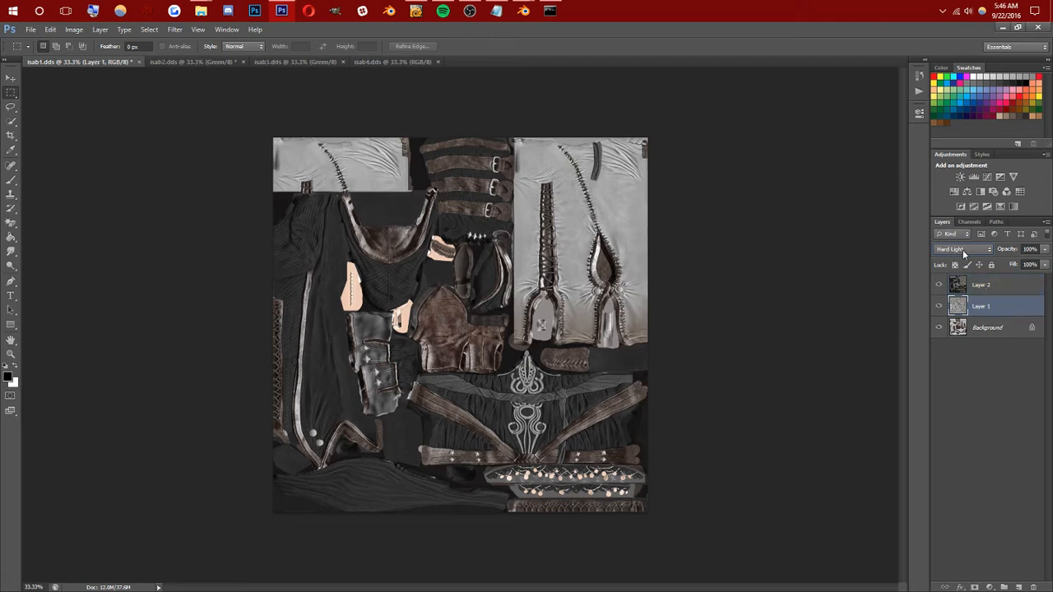
click(964, 249)
click(966, 401)
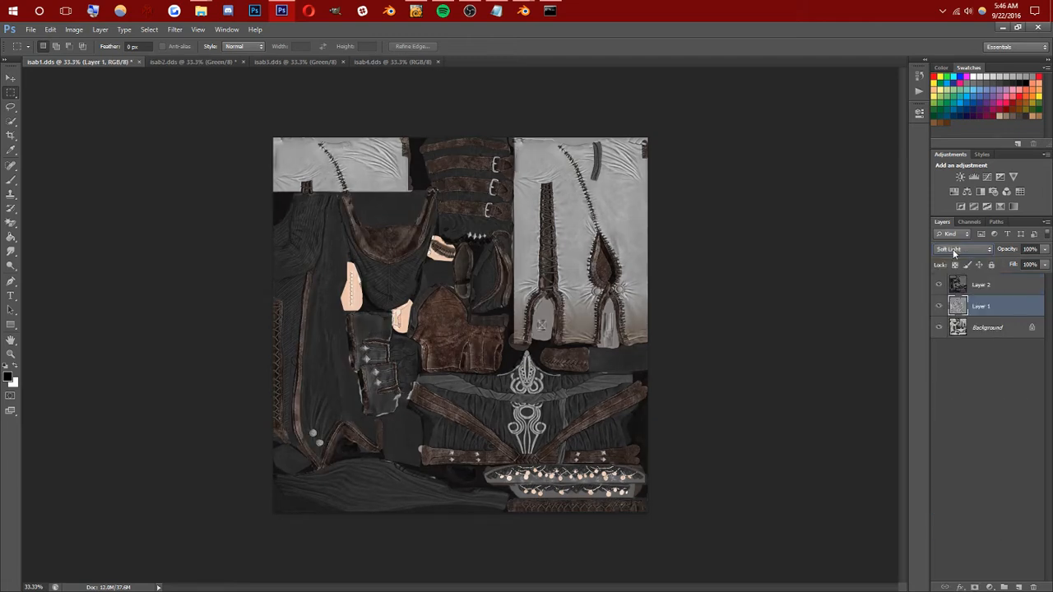
click(939, 306)
click(938, 306)
click(939, 286)
click(939, 287)
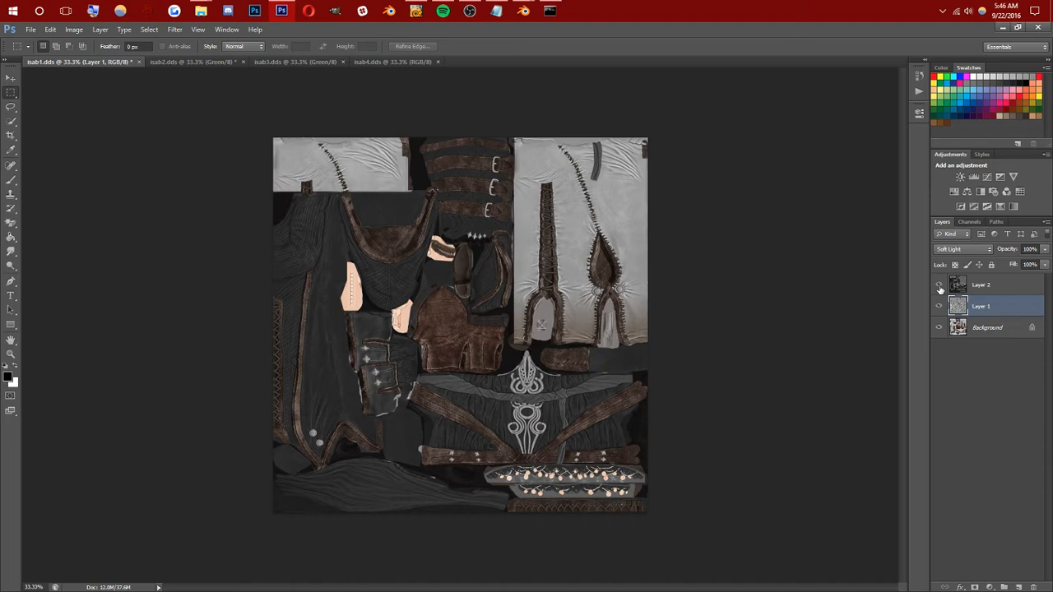
Set Layer 1's blend mode to Overlay and its opacity to 65%.
click(982, 288)
click(987, 305)
click(962, 248)
click(952, 391)
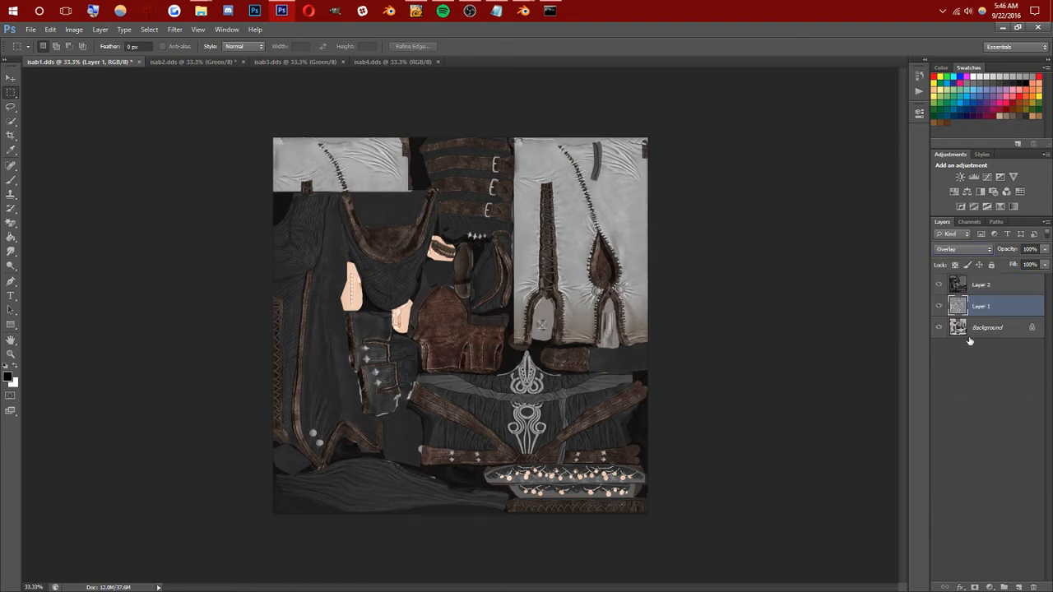
drag(1046, 252, 1025, 265)
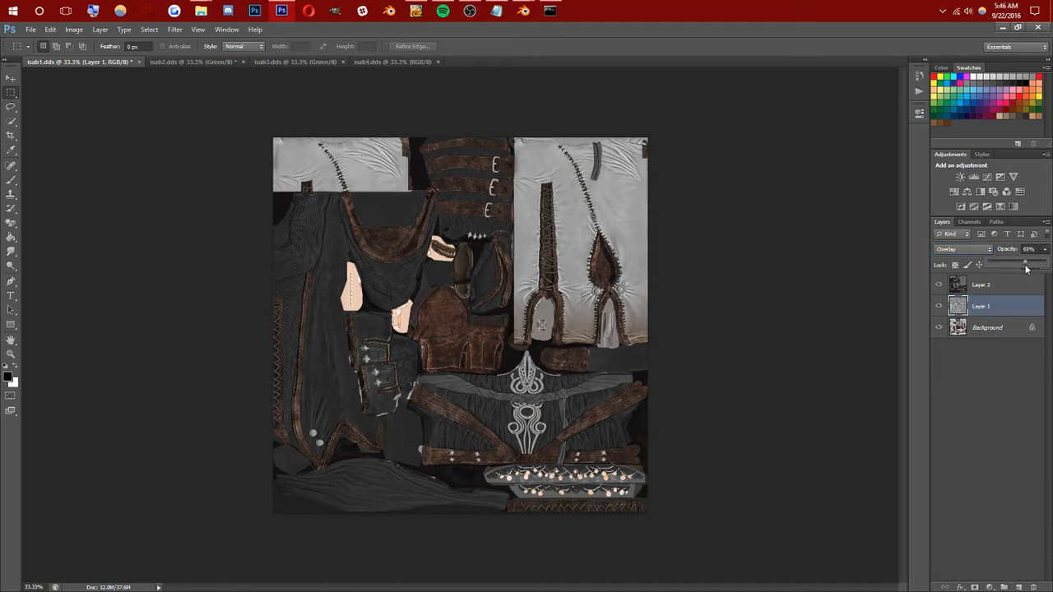
Reduce Layer 2's opacity to 89% and deselect the layers.
click(1019, 291)
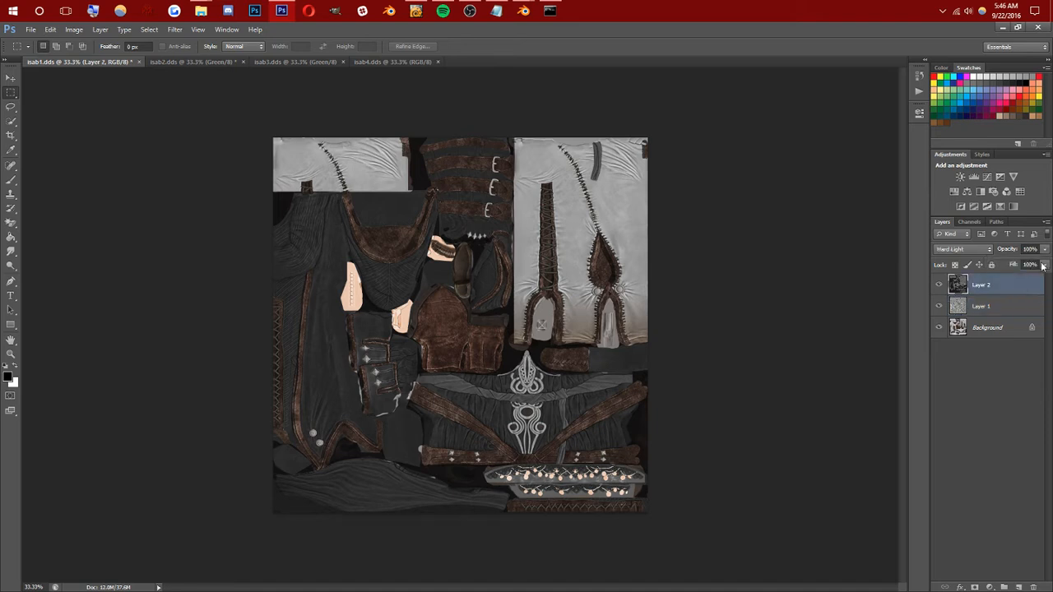
click(1045, 249)
drag(1042, 267, 1040, 275)
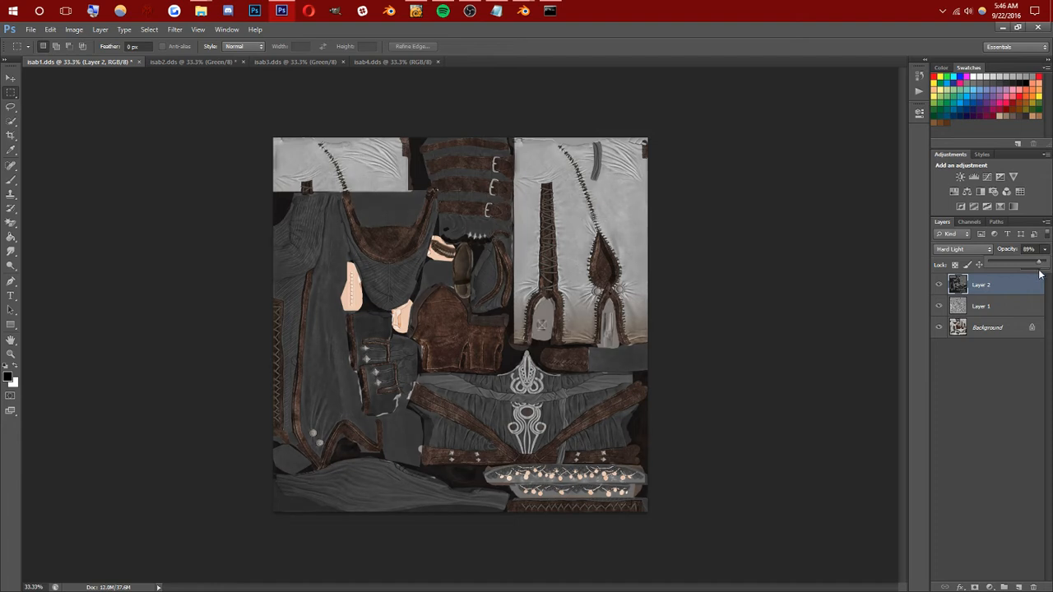
click(983, 344)
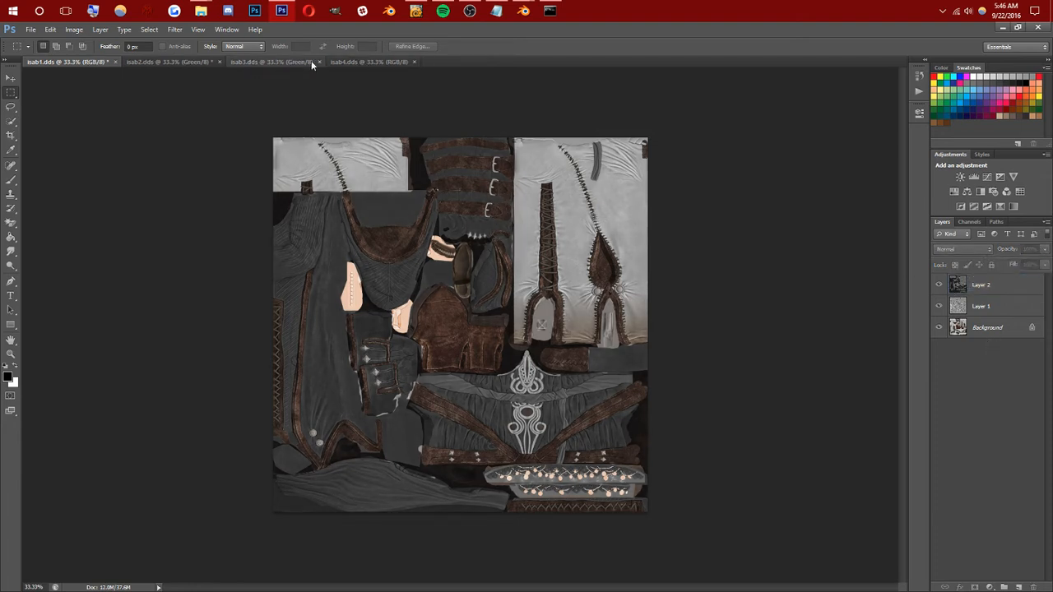
Show the composite RGB view of isab2.dds and select the entire normal map.
click(366, 63)
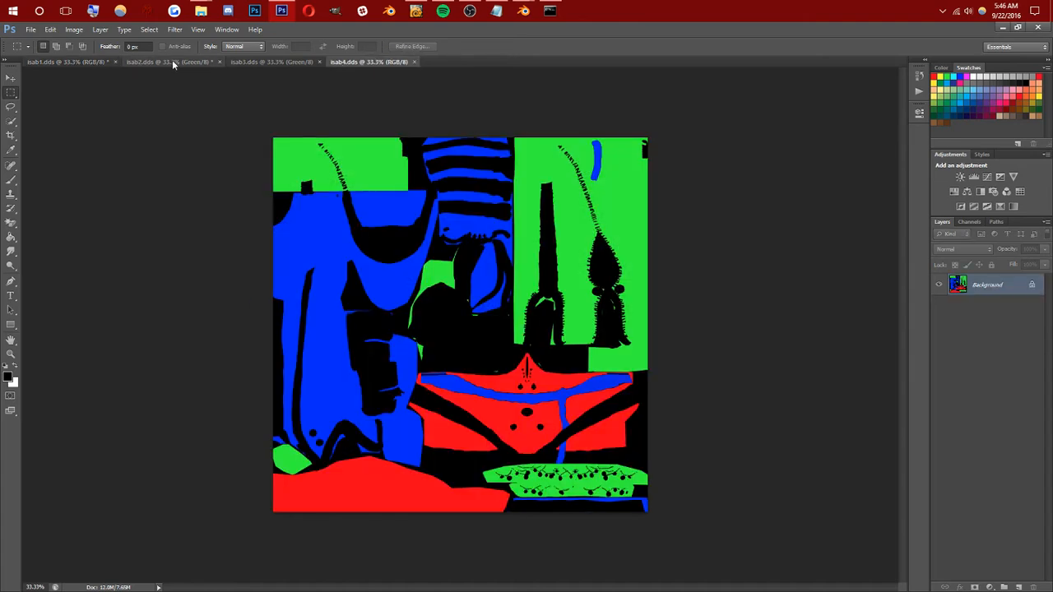
click(172, 62)
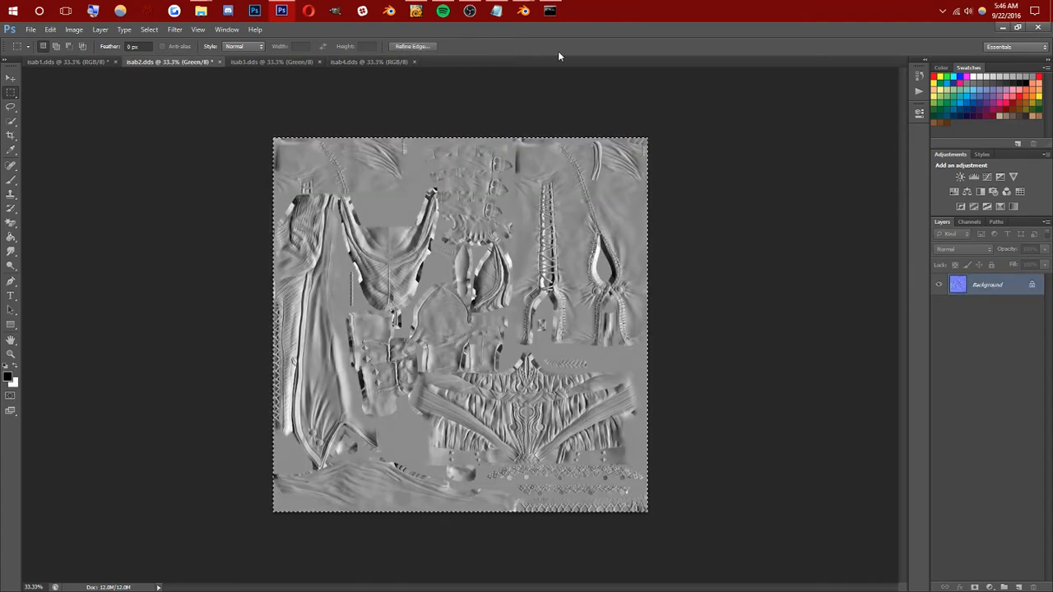
click(968, 222)
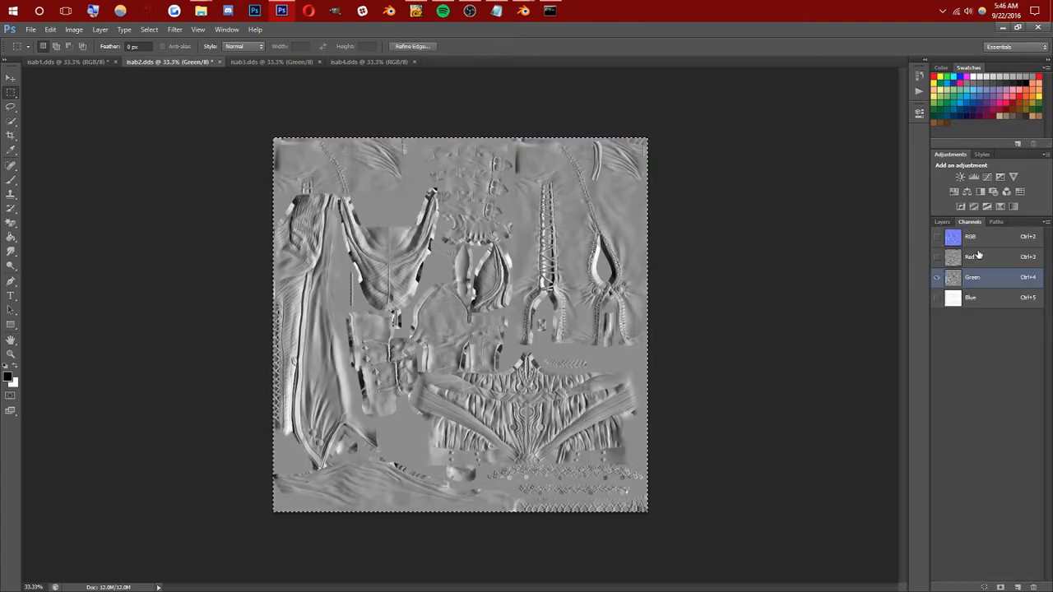
click(975, 242)
right_click(471, 183)
click(494, 189)
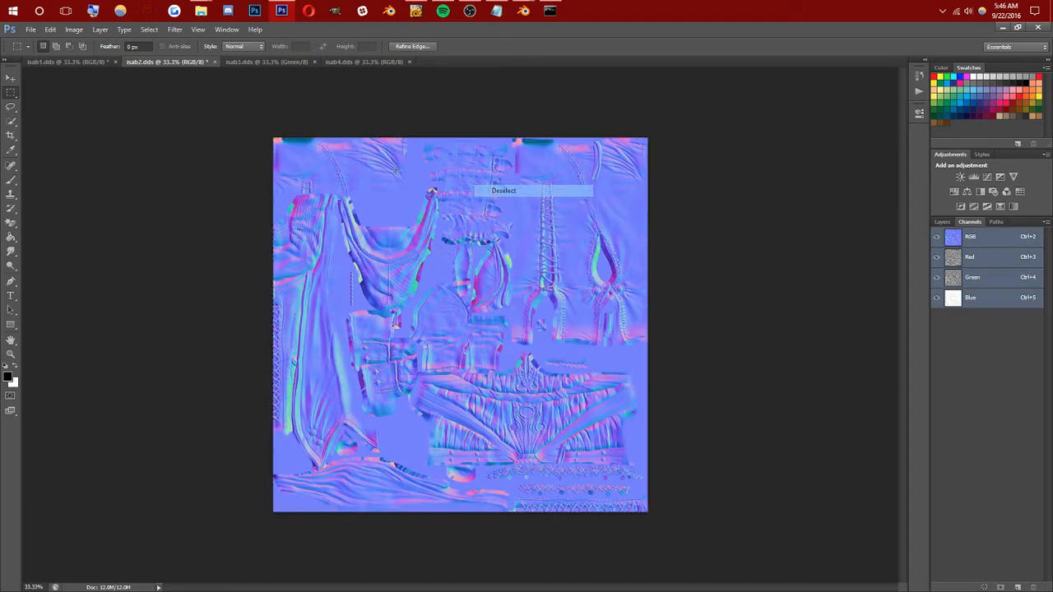
key(ctrl+a)
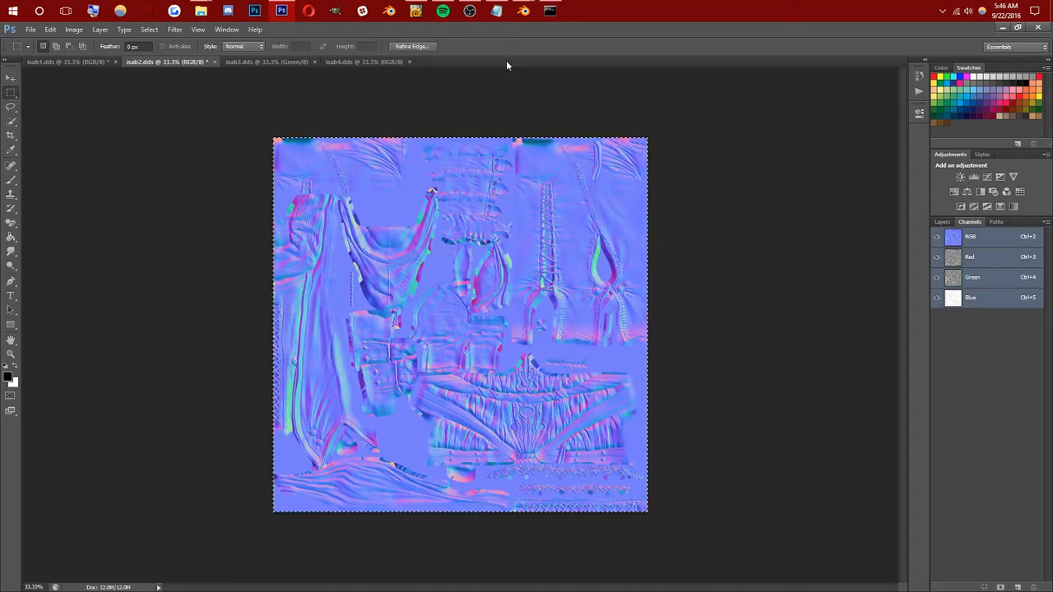
Create a 2048 × 2048 pixel RGB document with a white background from the Clipboard preset, named hf_arm_isa_0n.
right_click(506, 60)
click(562, 107)
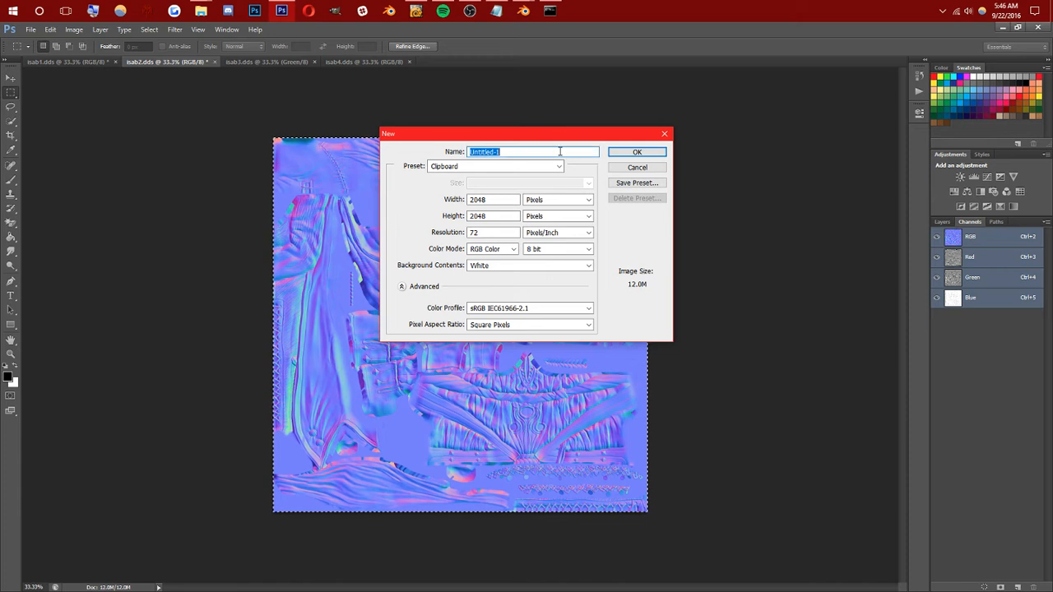
text(hf_arm_isa_0n)
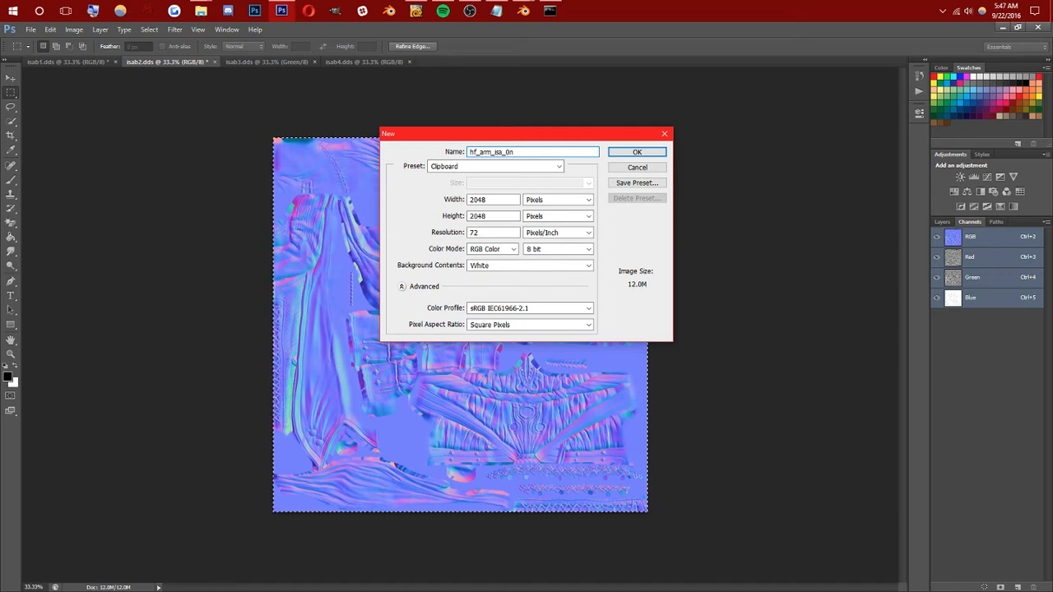
click(638, 154)
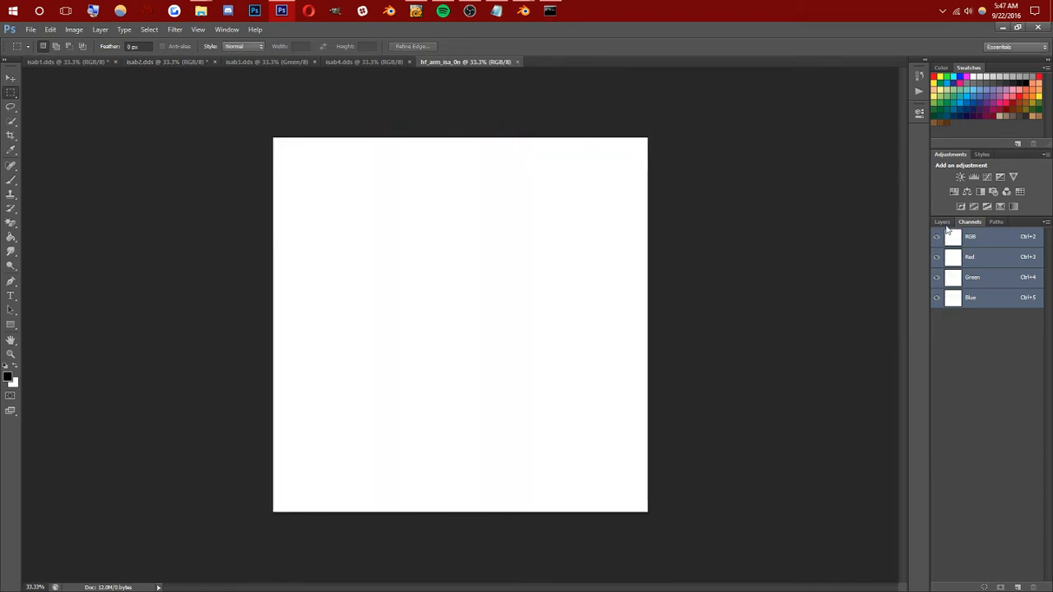
Add an alpha channel with default settings to hf_arm_isa_0n and fill its Blue channel with black.
click(1044, 222)
click(1022, 237)
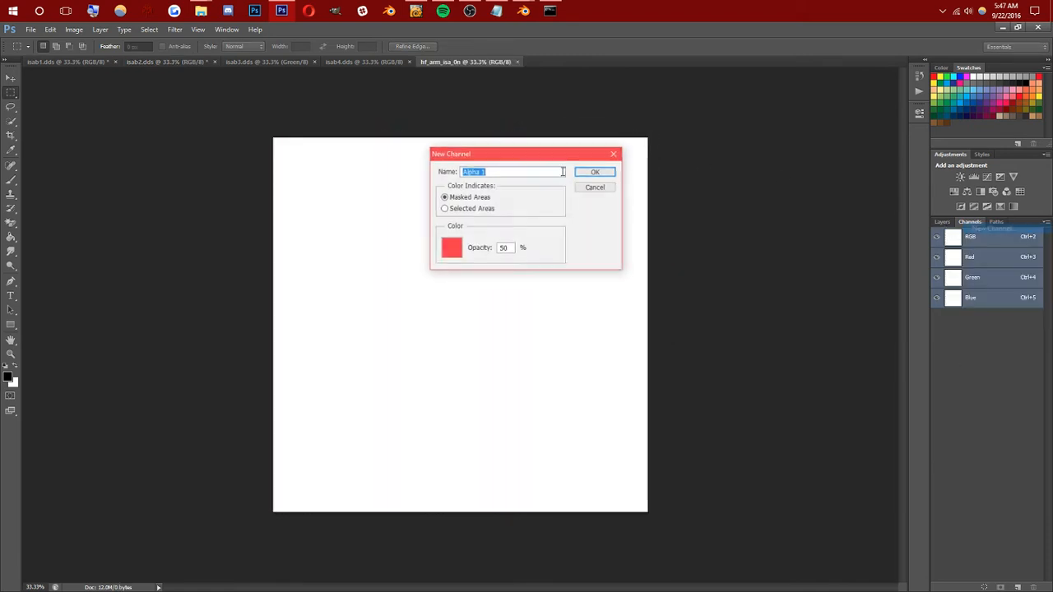
click(597, 172)
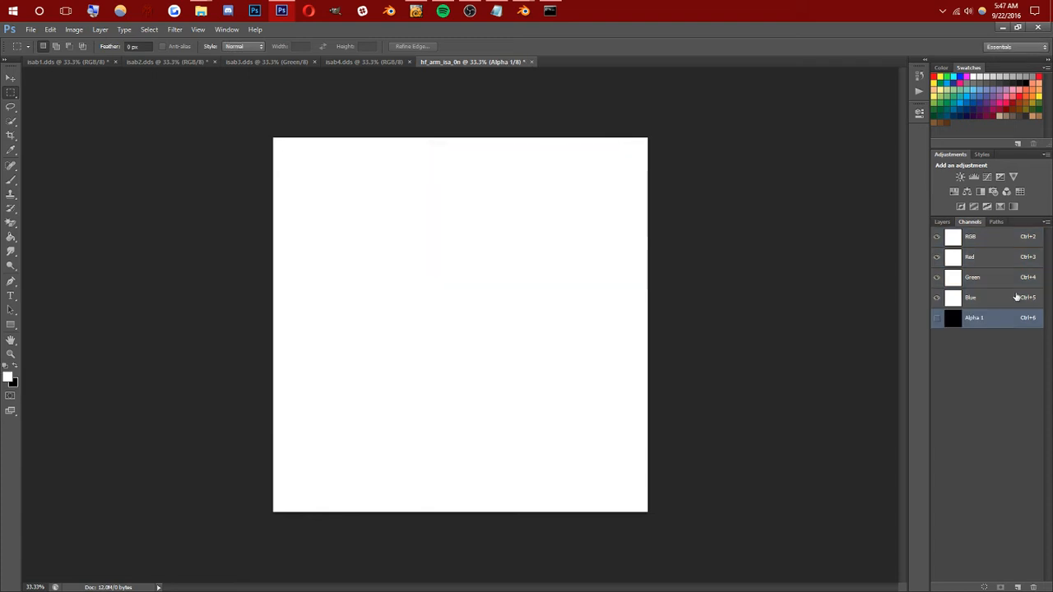
click(983, 299)
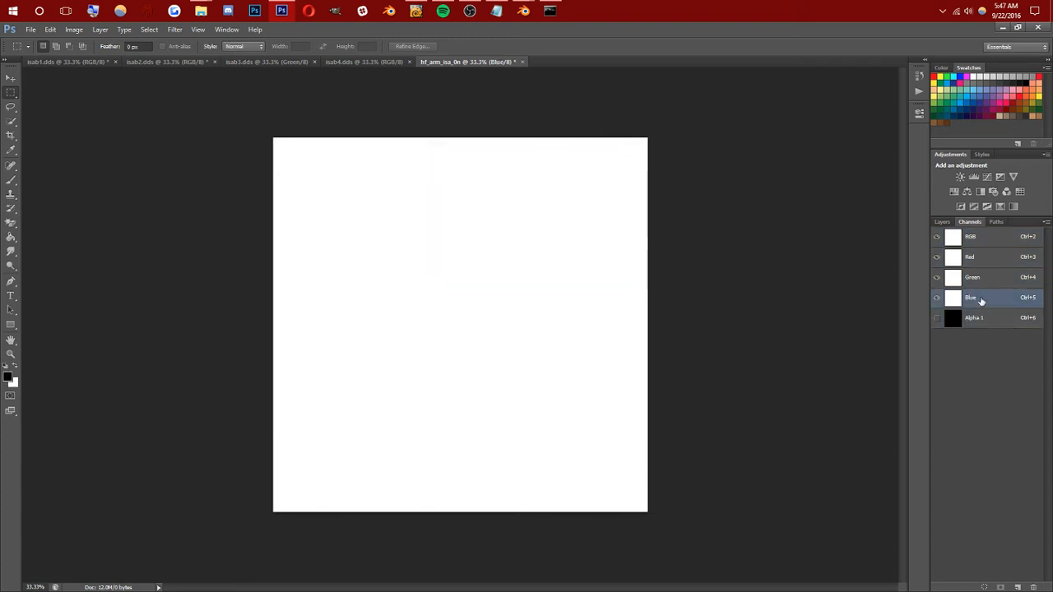
click(11, 238)
click(419, 236)
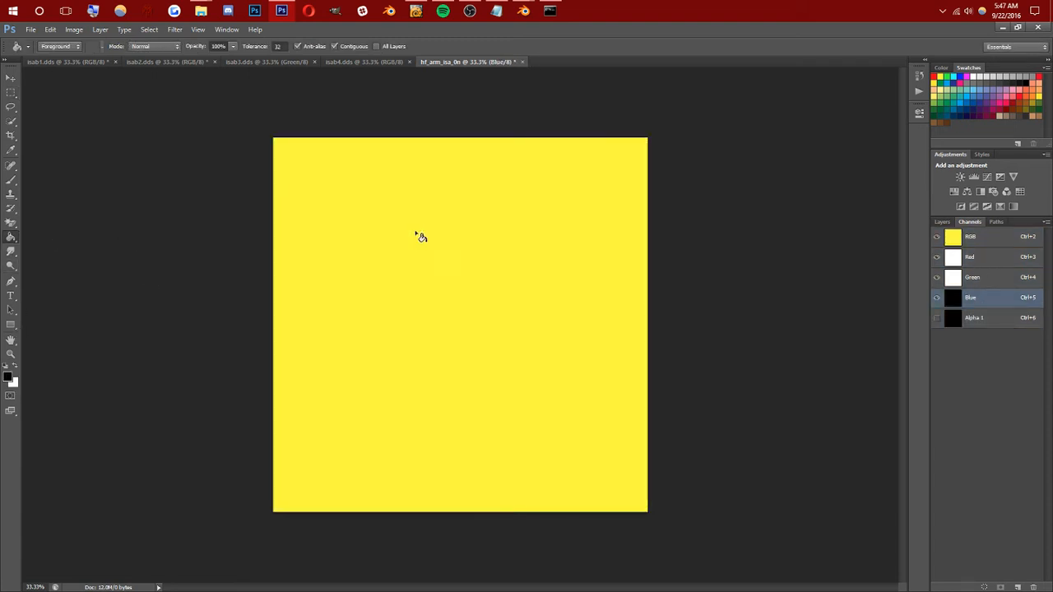
Copy the Green channel of isab2.dds into the Green channel of hf_arm_isa_0n and show the RGB composite.
click(181, 62)
click(11, 92)
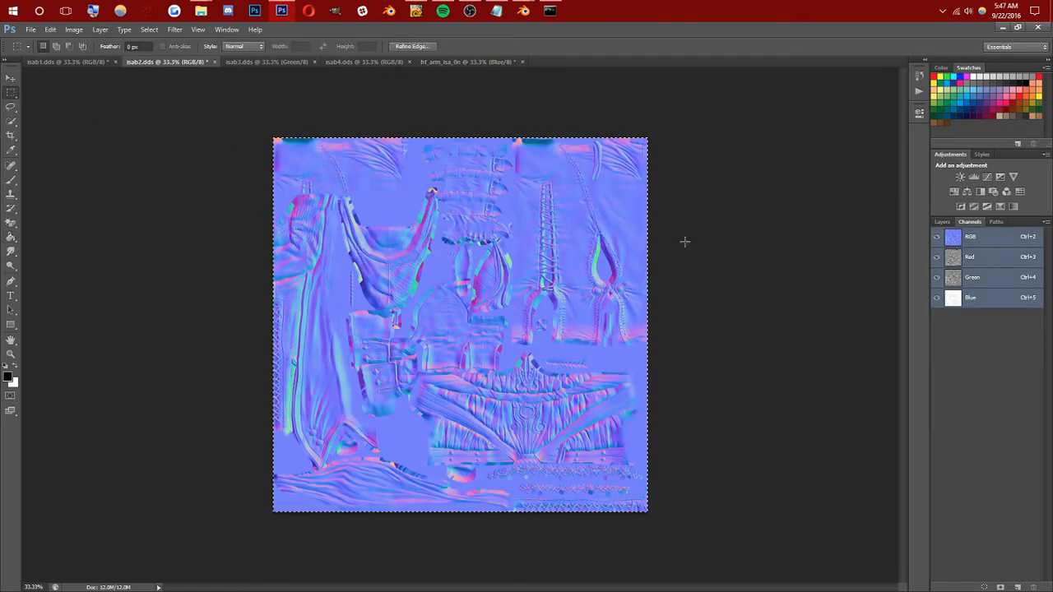
click(991, 274)
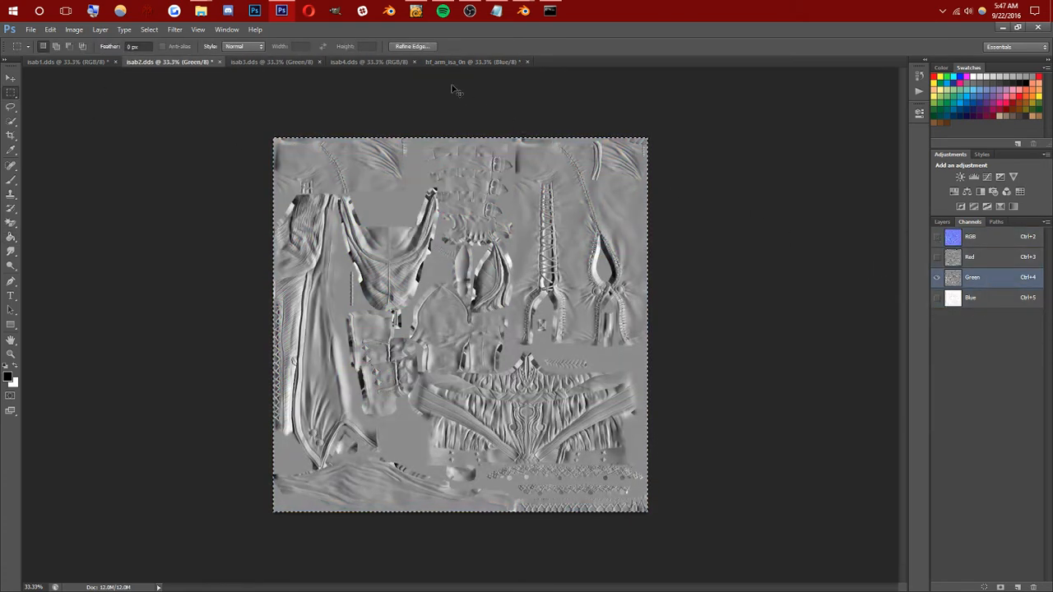
click(454, 64)
click(1005, 280)
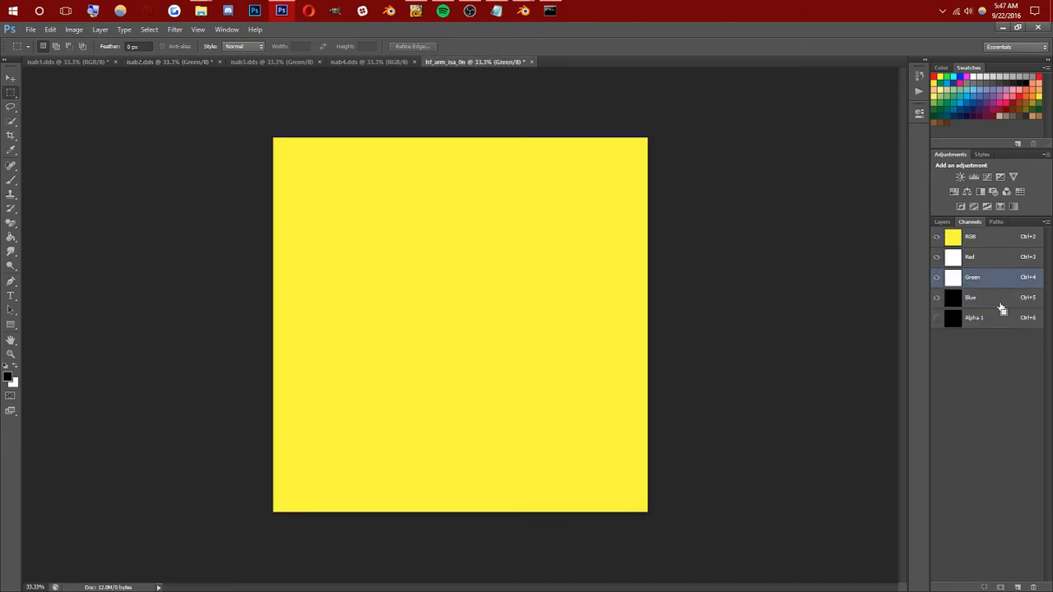
key(ctrl+v)
click(981, 238)
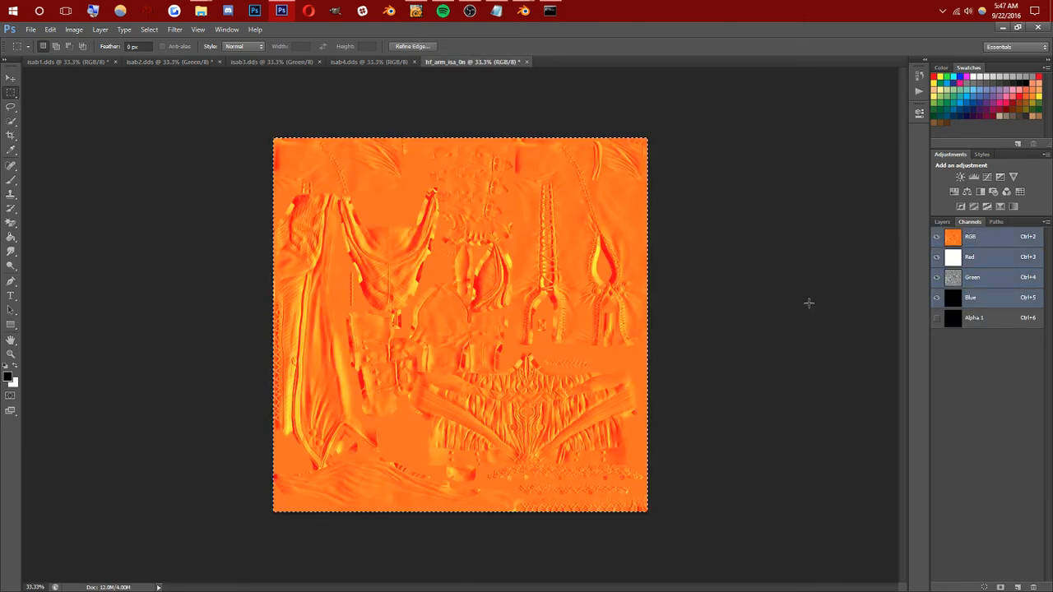
Copy the Red channel of isab2.dds into the Alpha 1 channel of hf_arm_isa_0n, return to RGB and deselect.
click(979, 319)
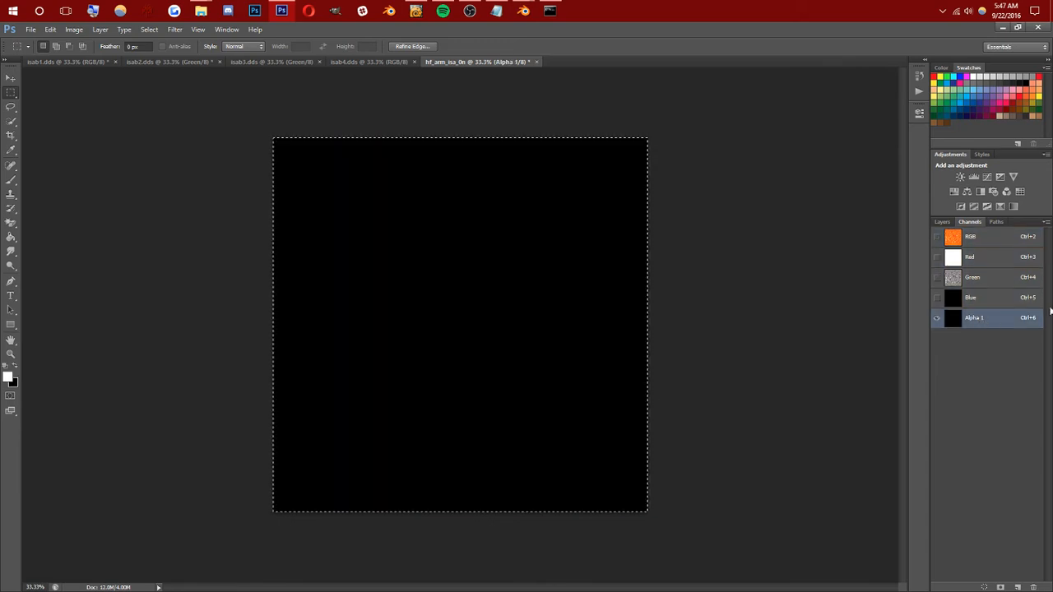
click(170, 63)
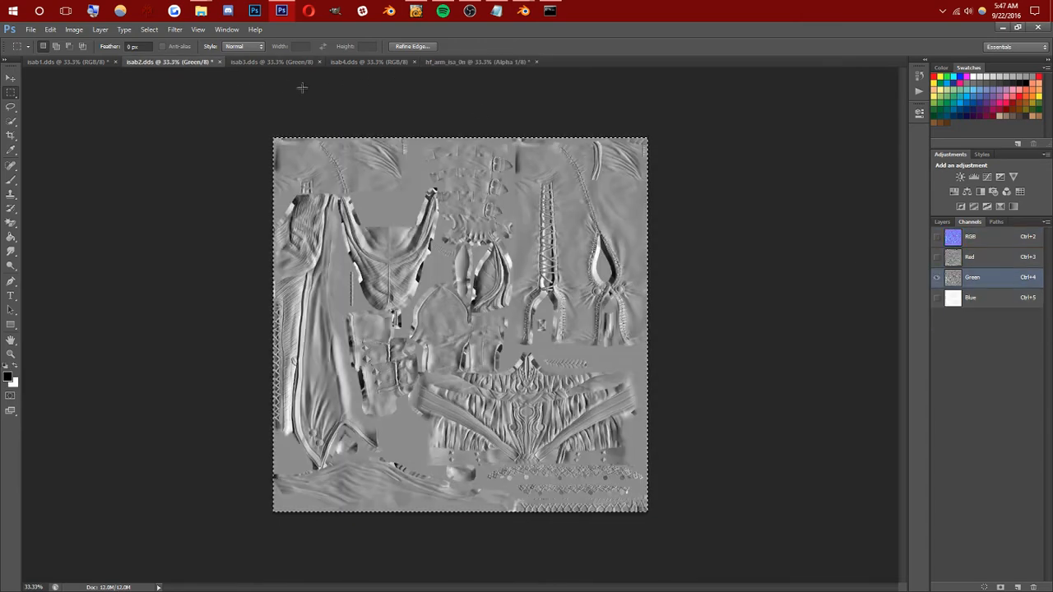
click(996, 256)
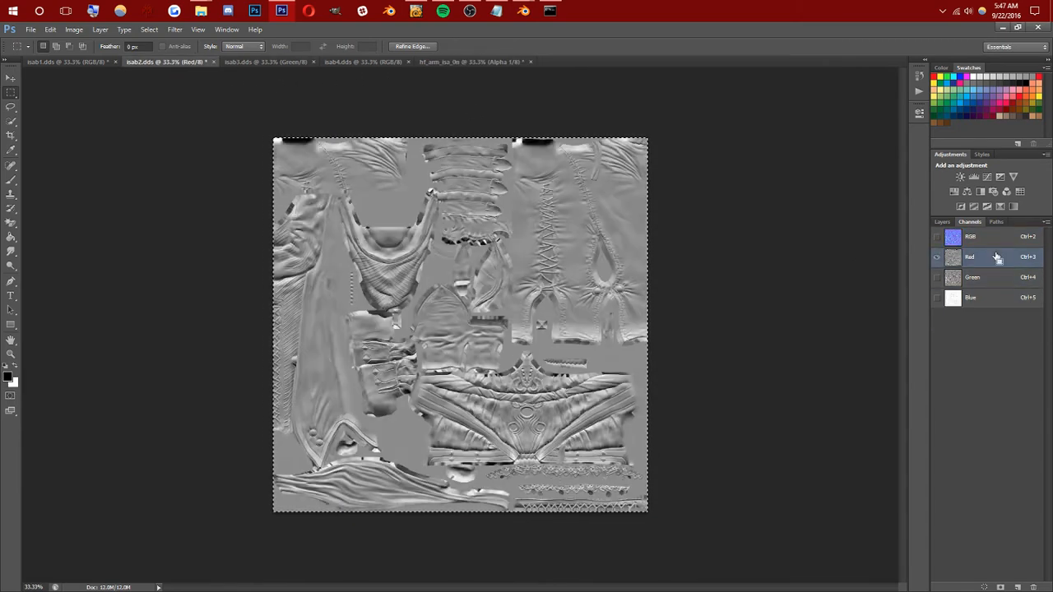
click(475, 61)
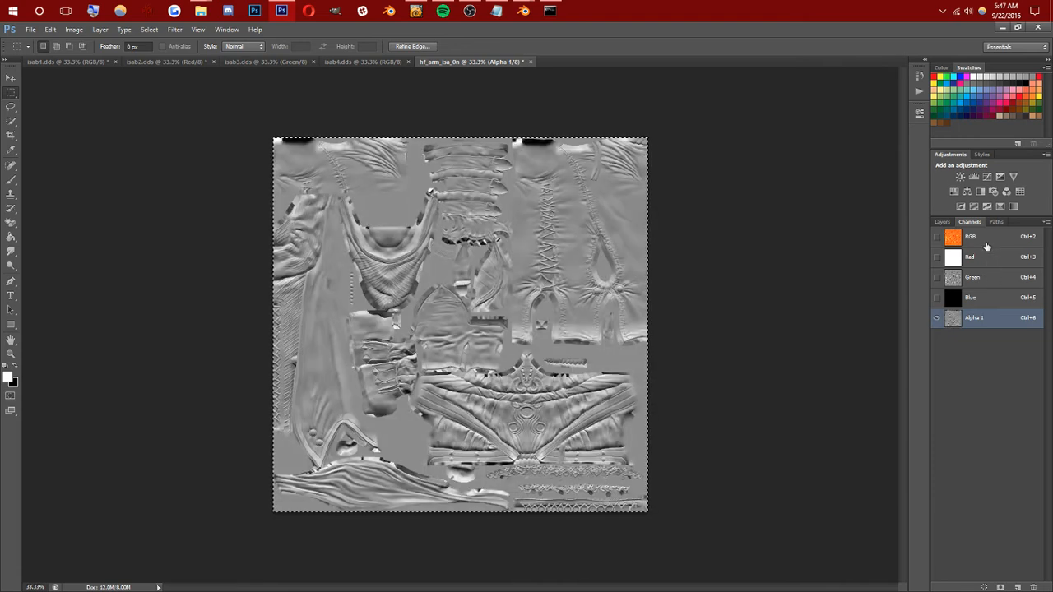
click(987, 243)
right_click(436, 204)
click(460, 211)
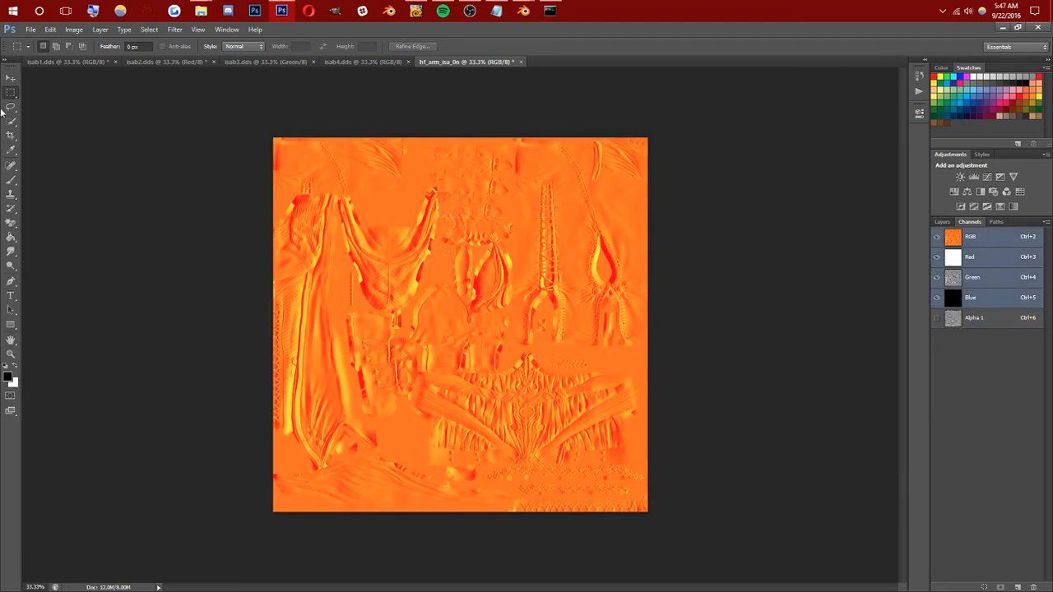
Flip the canvas of hf_arm_isa_0n vertically.
click(10, 79)
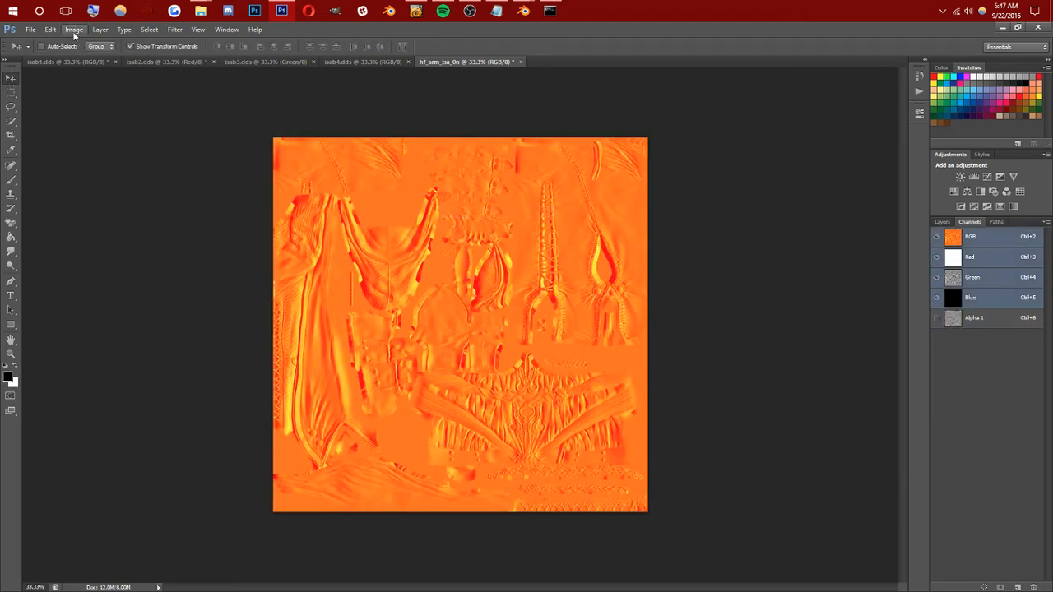
click(74, 30)
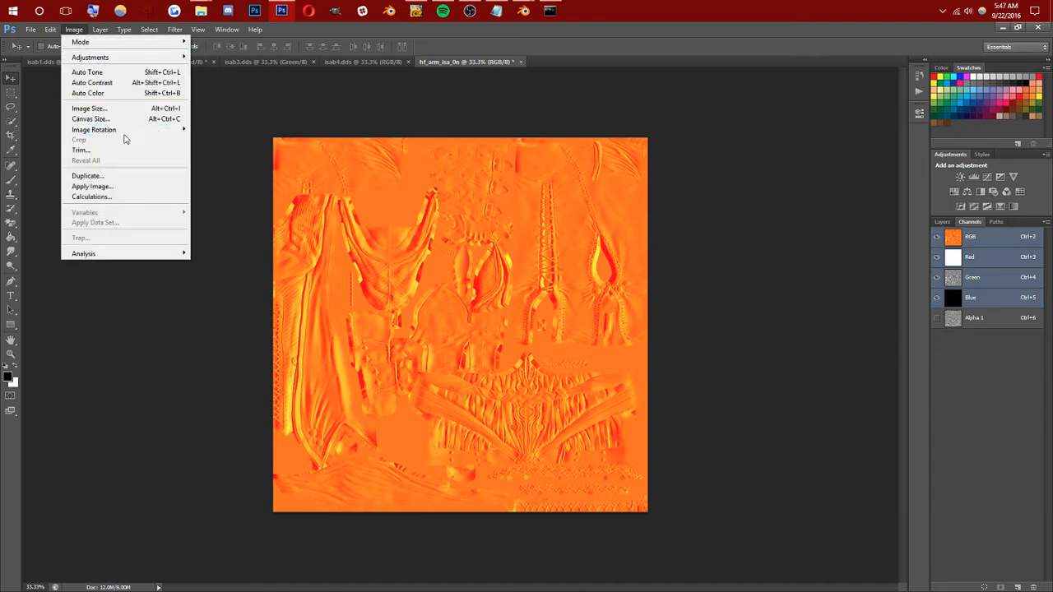
mouse_move(128, 131)
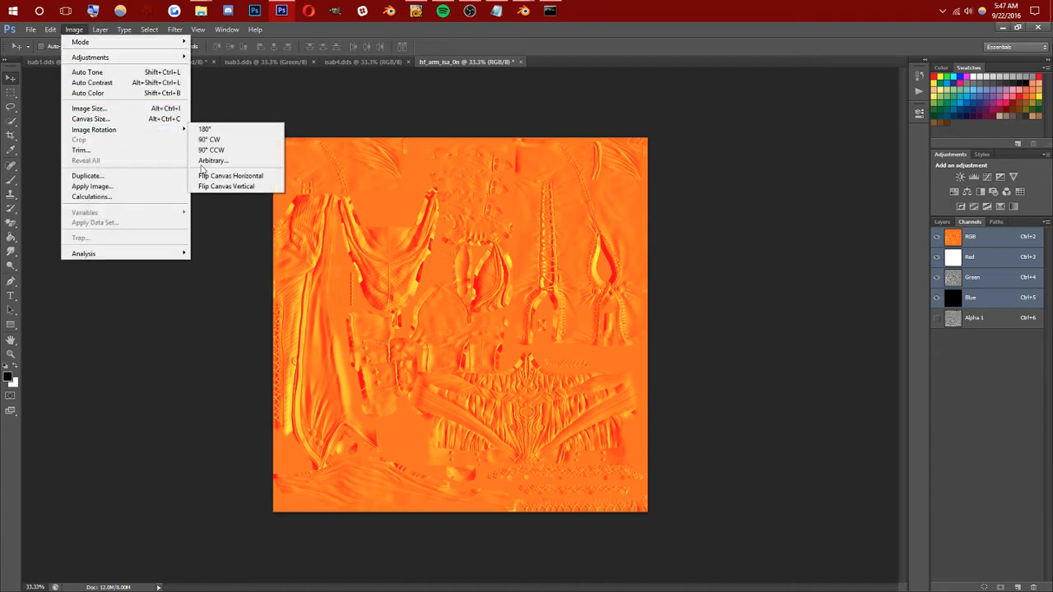
click(236, 187)
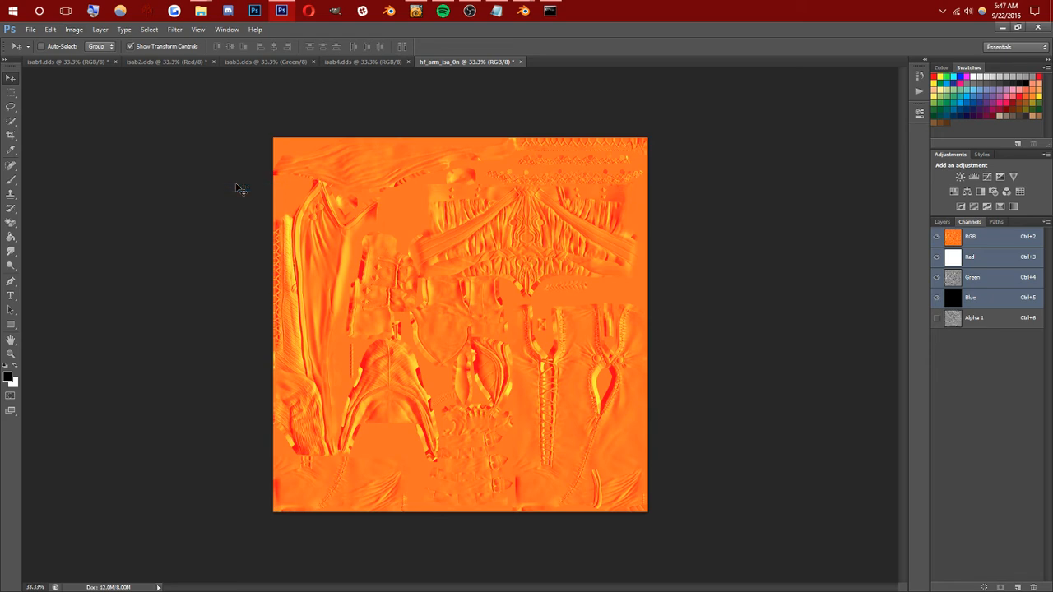
click(74, 29)
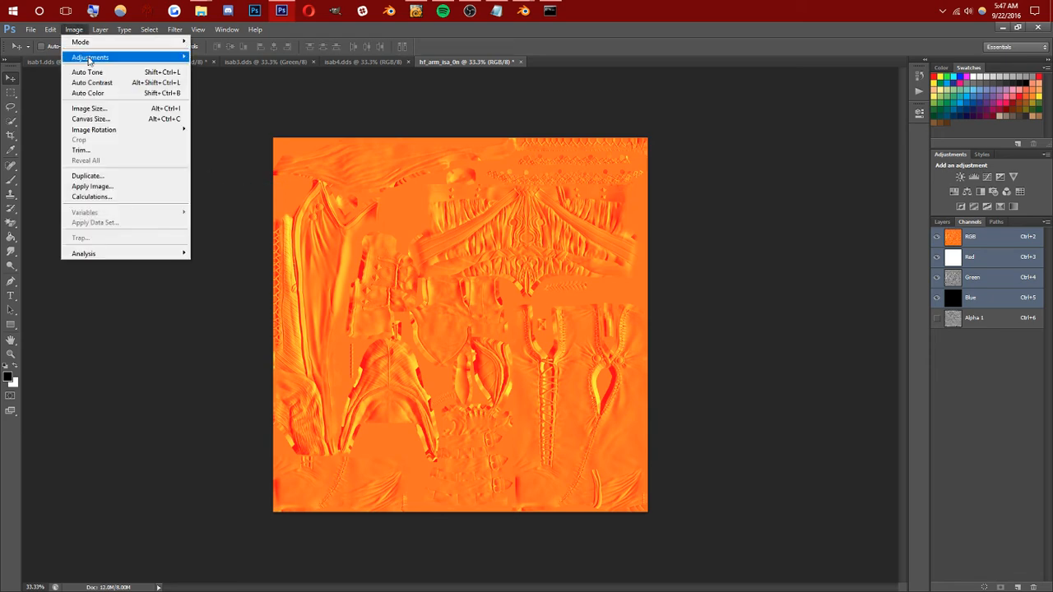
mouse_move(90, 60)
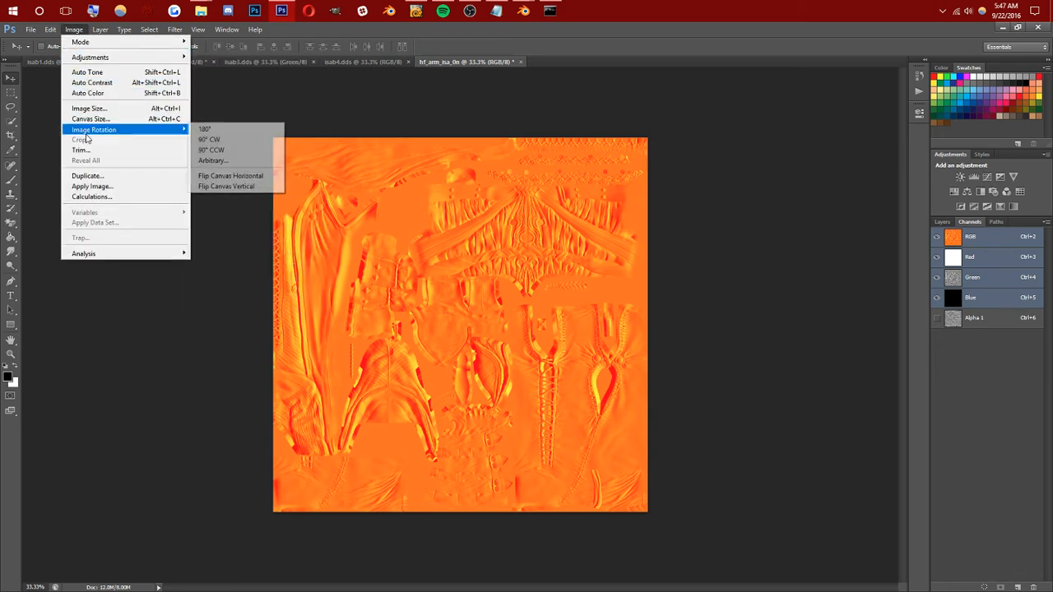
click(30, 30)
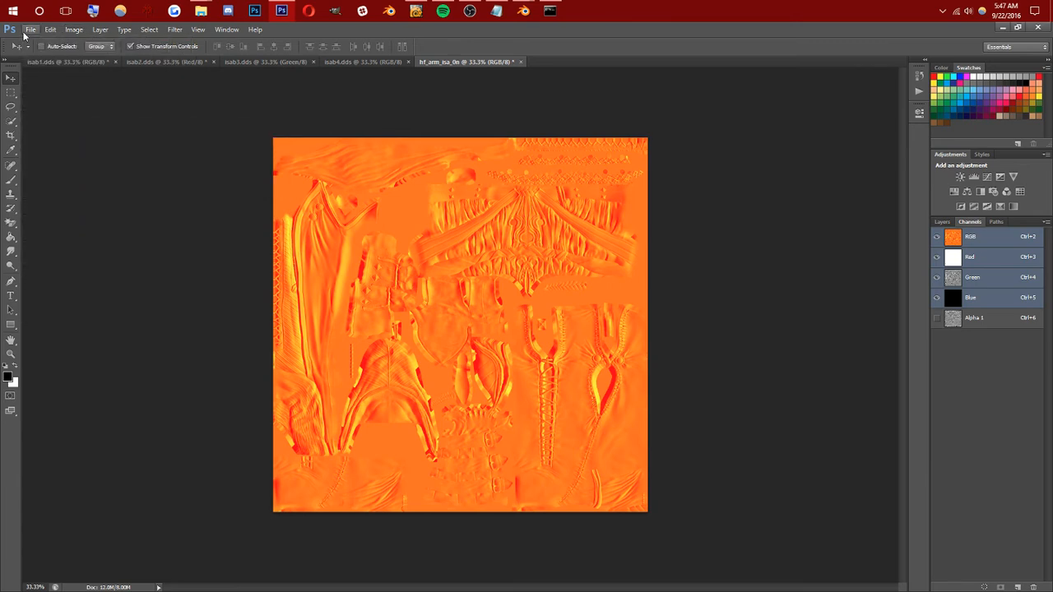
Start saving hf_arm_isa_0n under a new file with the format set to D3D/DDS.
click(31, 30)
click(58, 161)
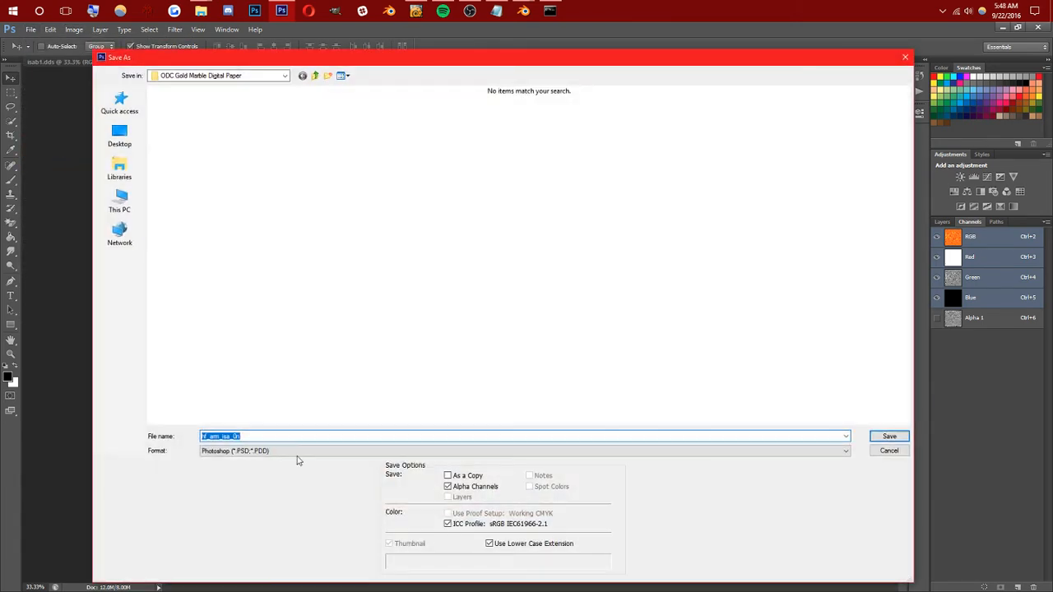
click(256, 451)
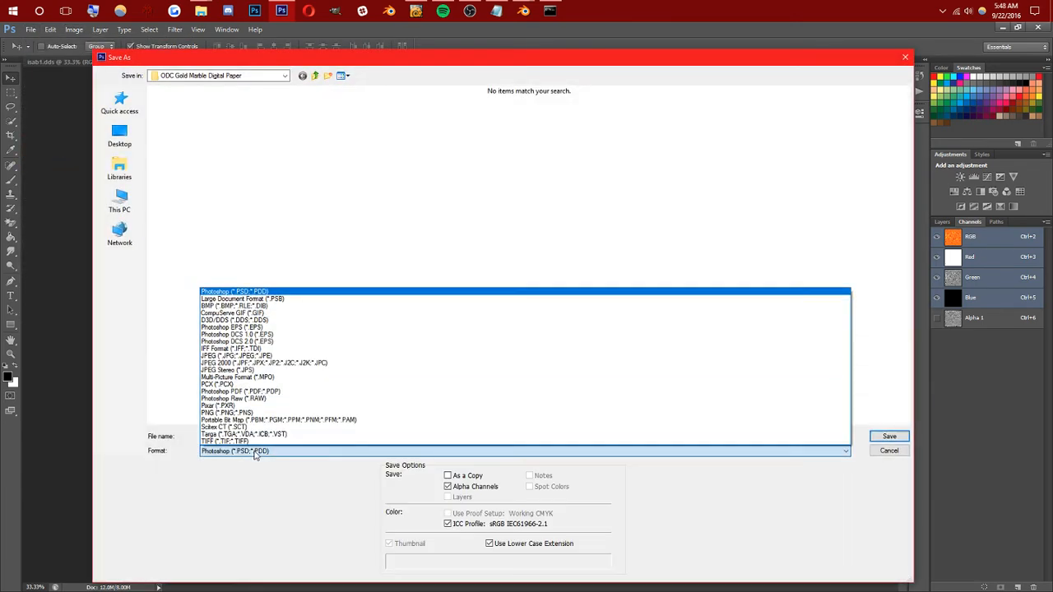
click(269, 326)
Save hf_arm_isa_0n.dds into the humanfemale textures folder of the Mesh Tutorial - Isabela project under tools, my modding.
click(284, 76)
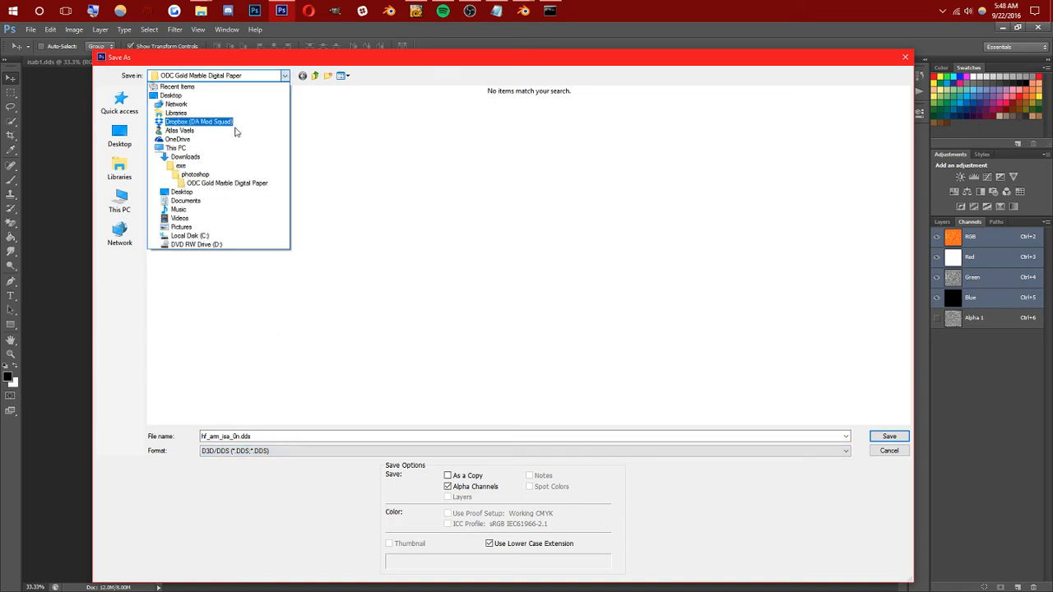
click(194, 157)
double_click(199, 159)
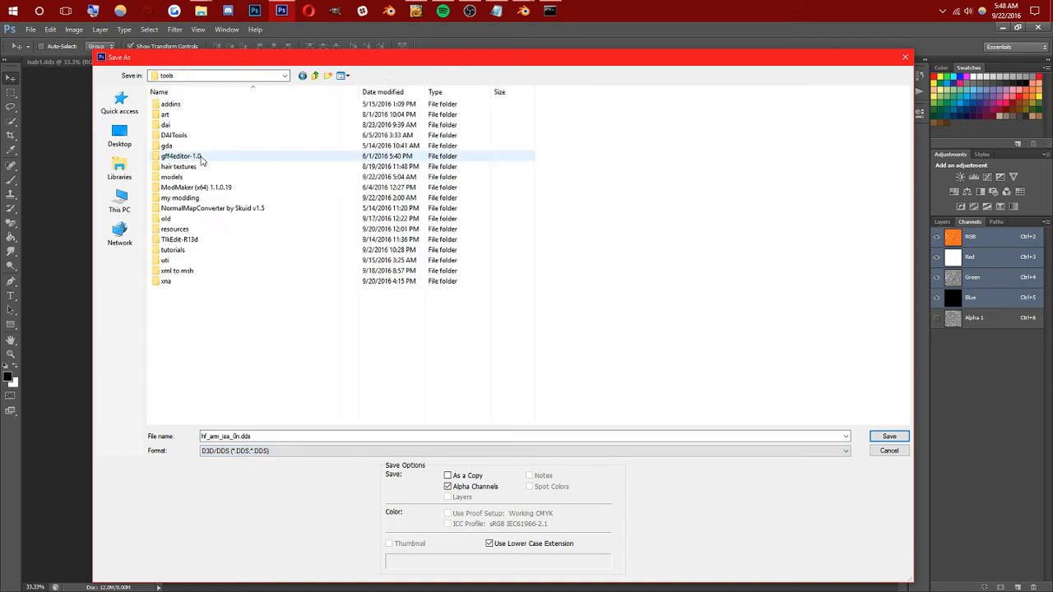
double_click(212, 200)
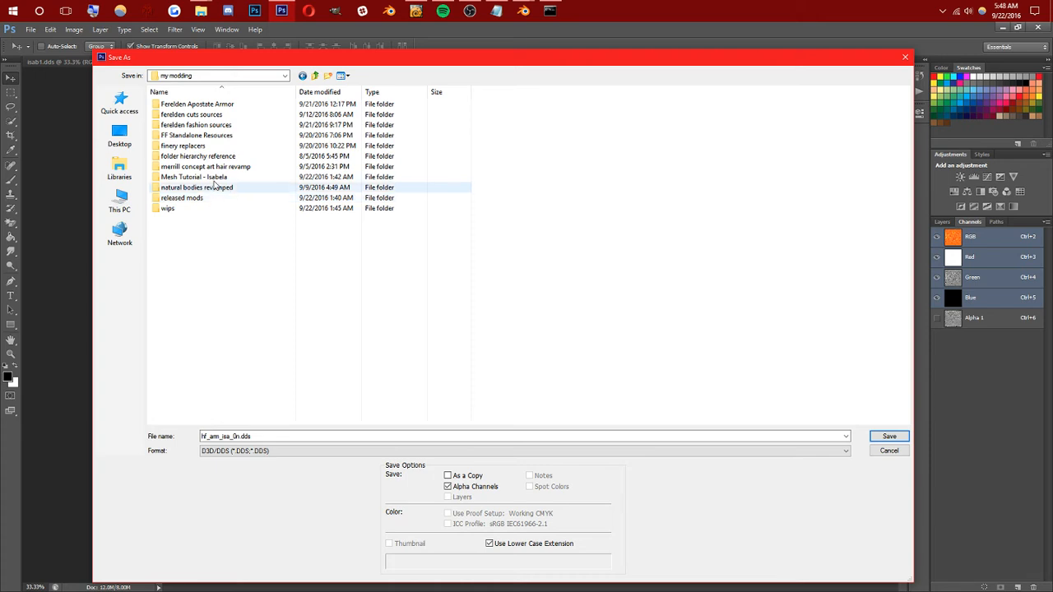
double_click(205, 177)
double_click(195, 105)
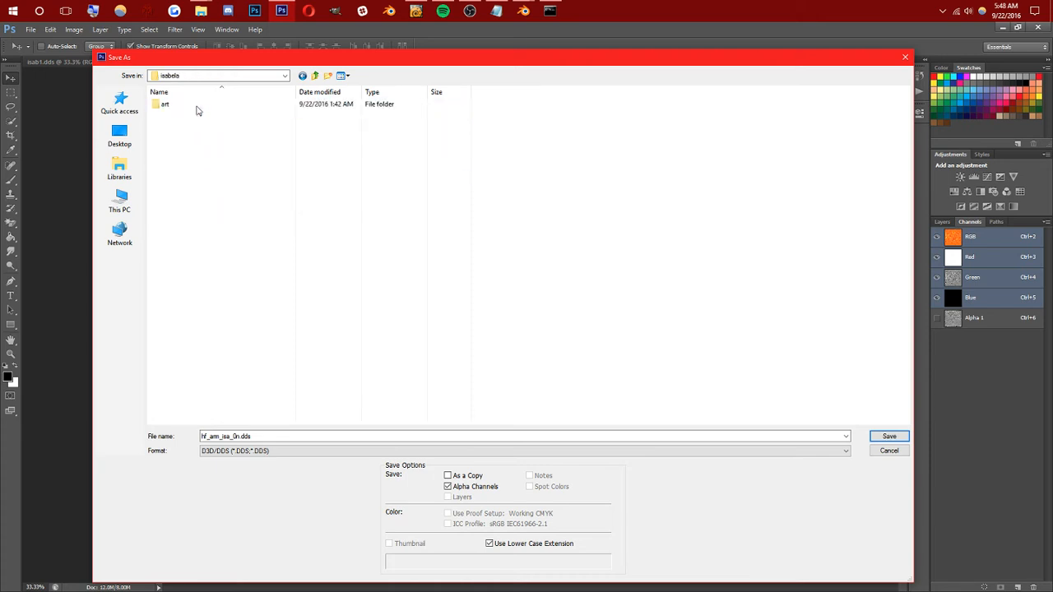
double_click(193, 106)
double_click(190, 107)
double_click(188, 108)
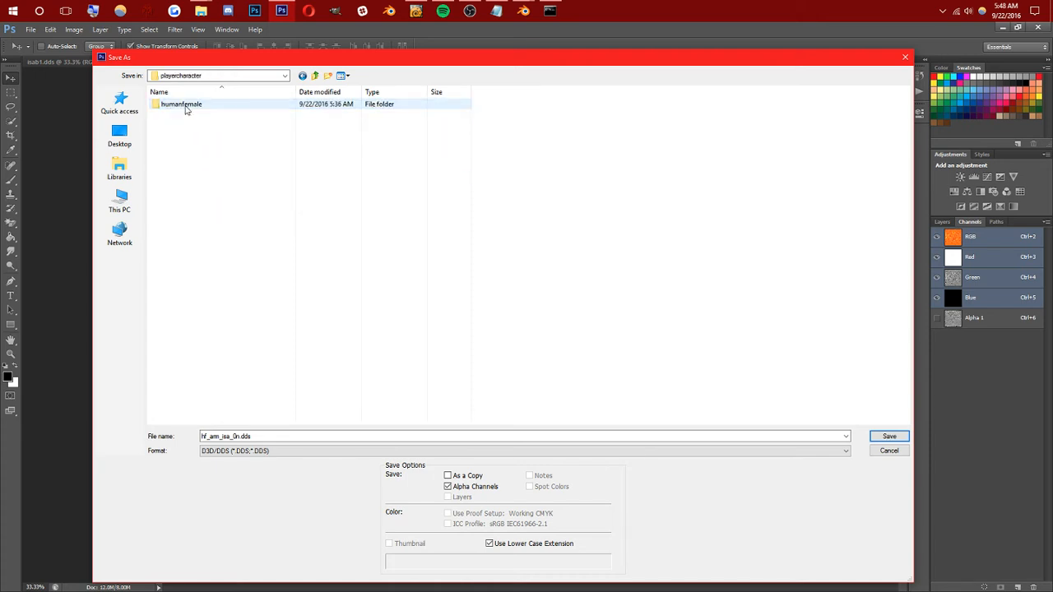
double_click(186, 106)
double_click(188, 105)
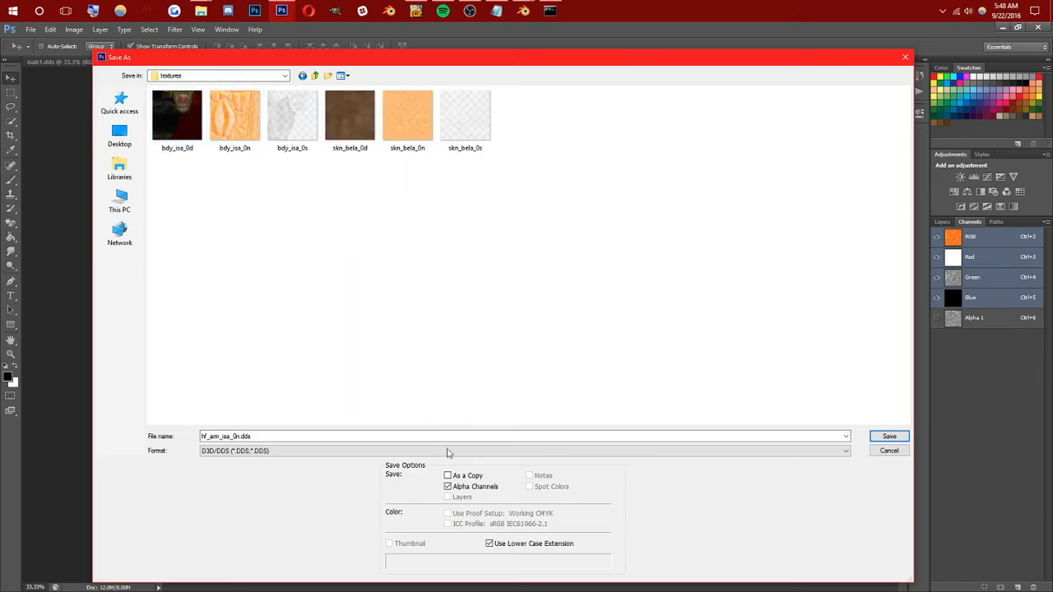
click(889, 438)
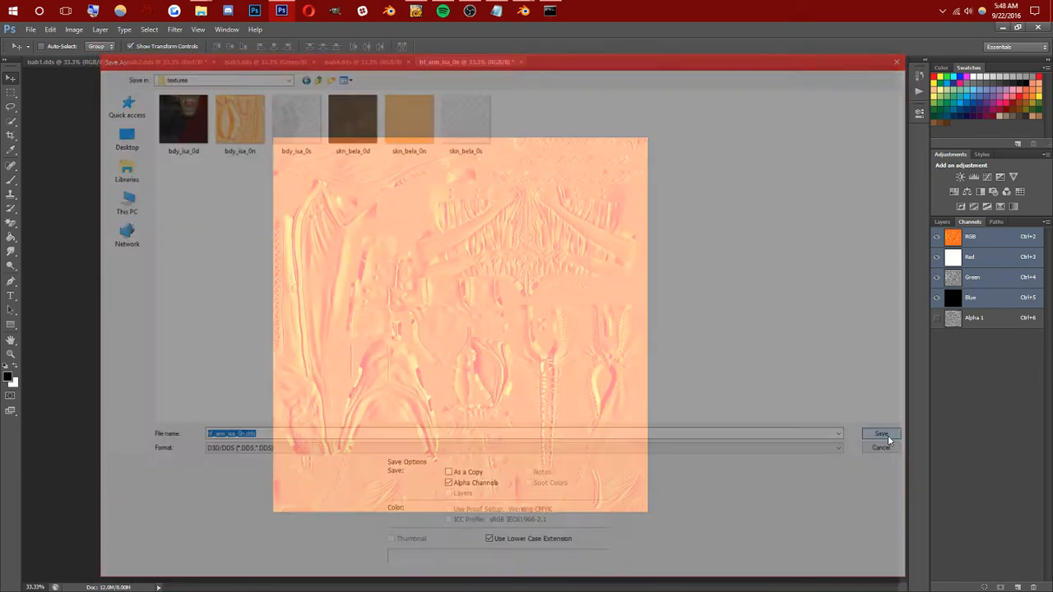
Set the DDS compression to DXT5 ARGB 8 bpp interpolated alpha and complete the save.
click(546, 170)
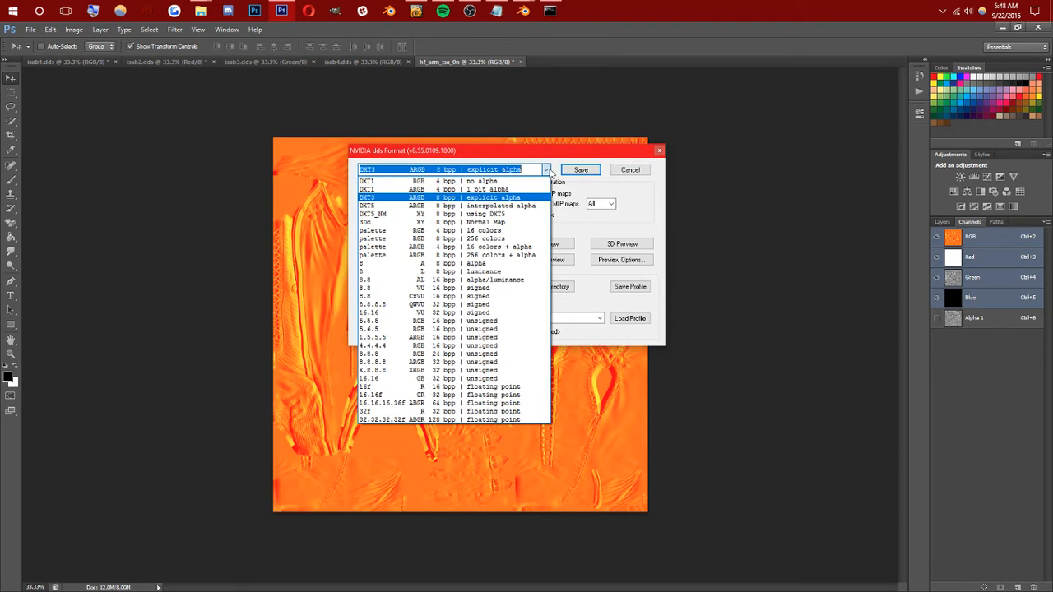
click(523, 208)
click(545, 170)
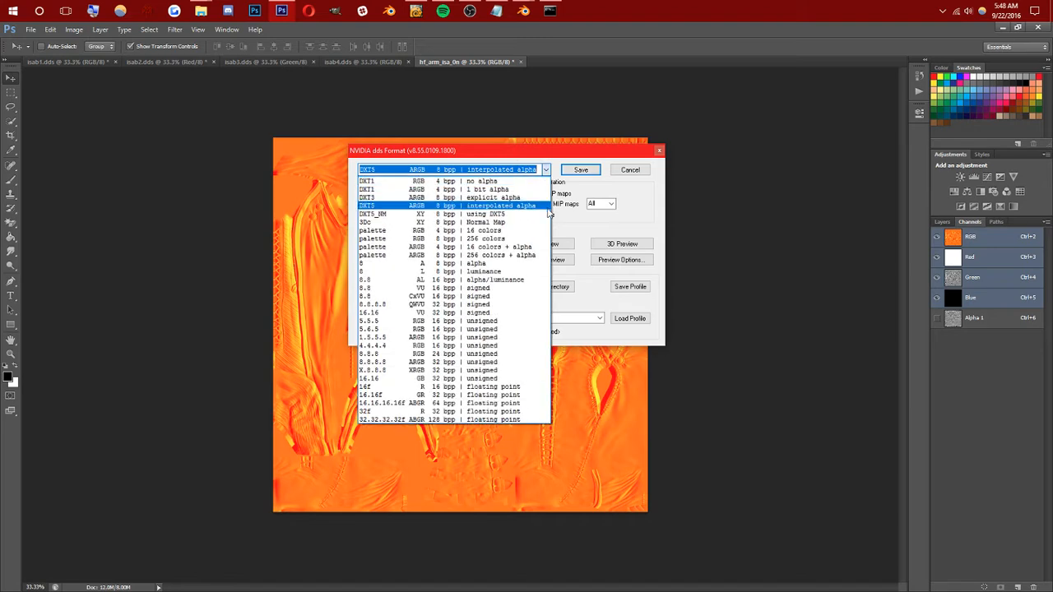
click(381, 207)
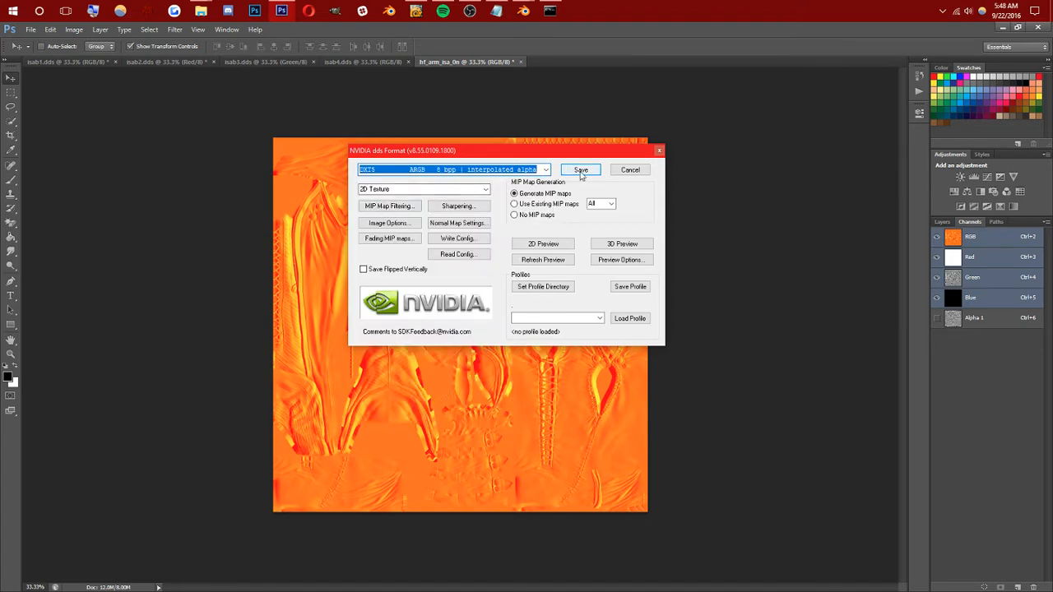
click(581, 170)
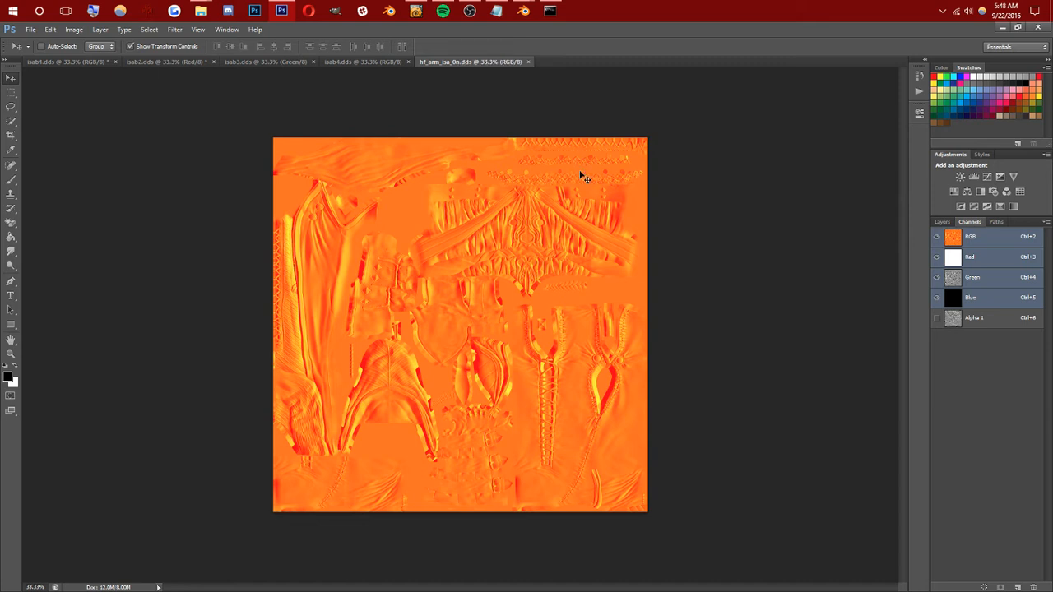
click(469, 10)
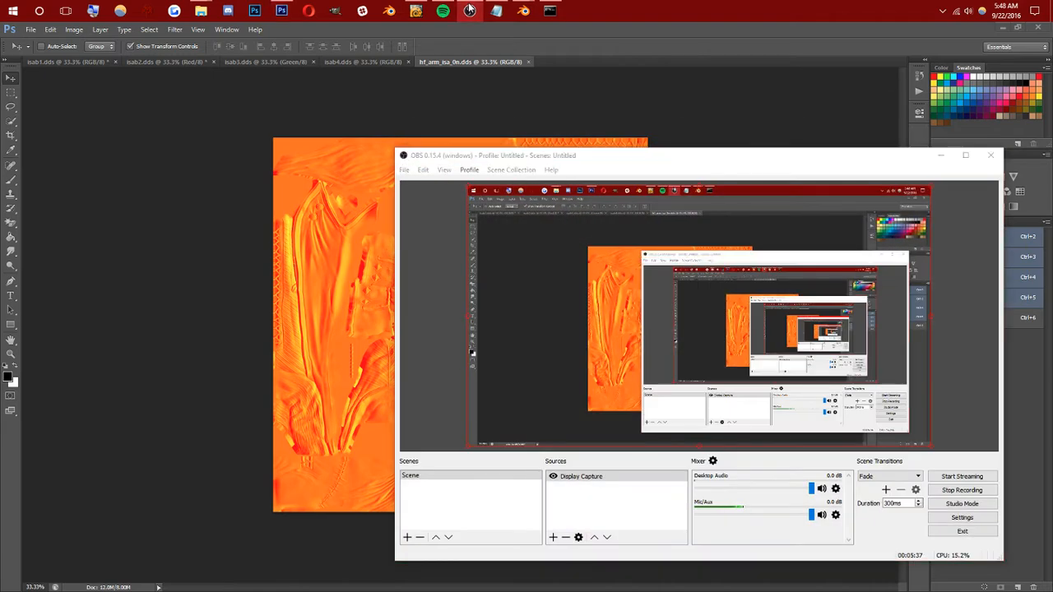
click(469, 10)
Close hf_arm_isa_0n.dds, isab2.dds and isab3.dds, discarding unsaved changes in isab2.dds and keeping isab1.dds and isab4.dds open.
click(75, 63)
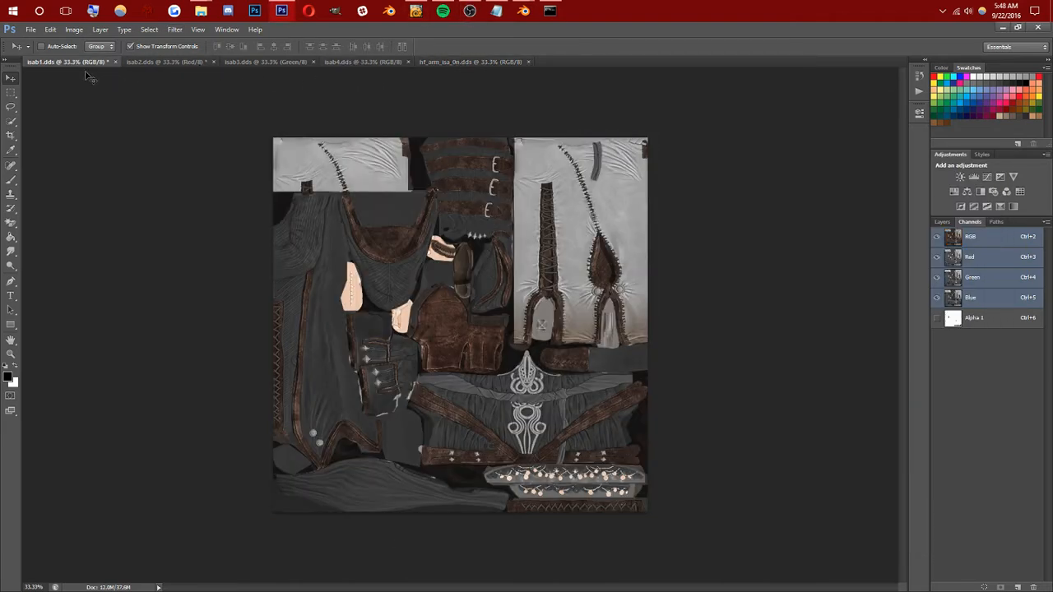
click(11, 92)
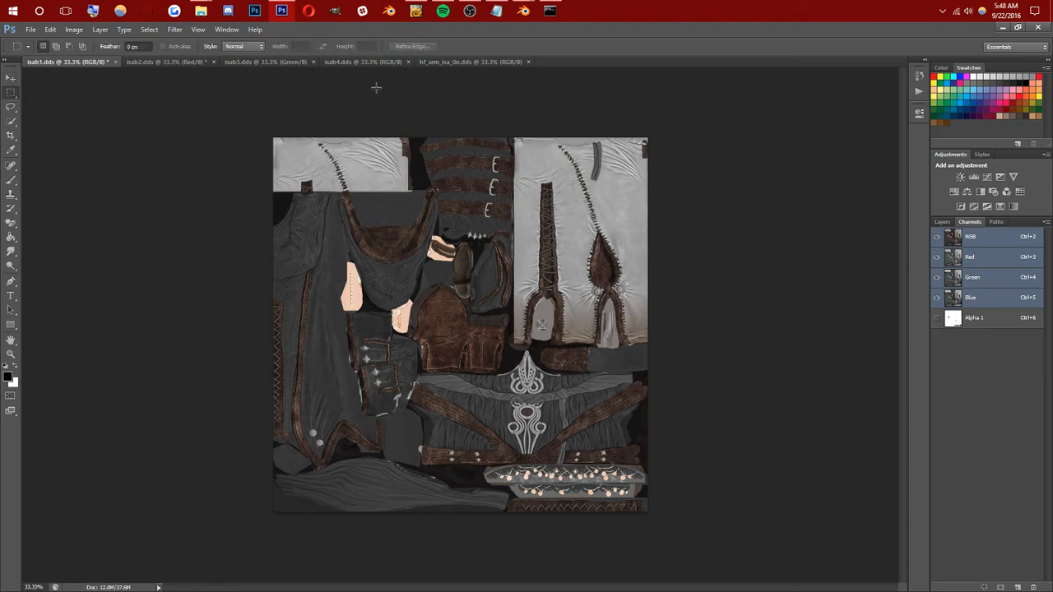
click(527, 61)
click(341, 61)
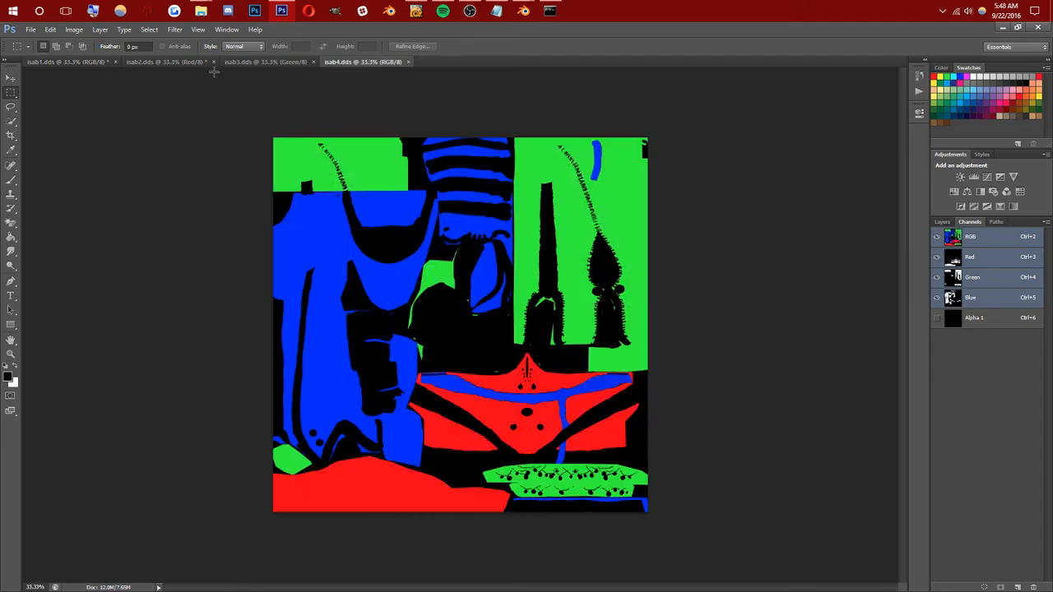
click(213, 62)
key(n)
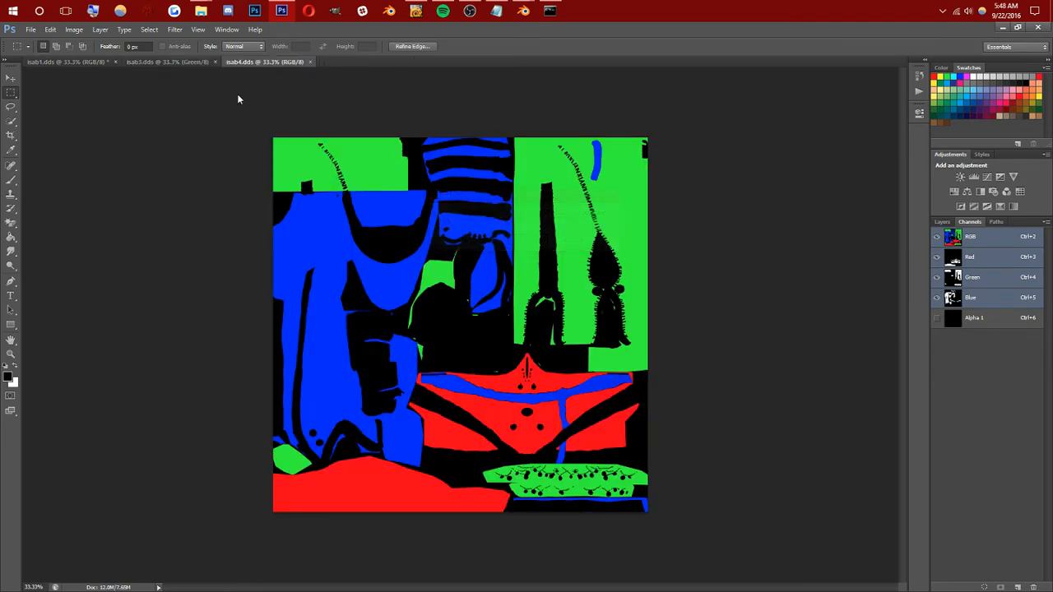
click(213, 62)
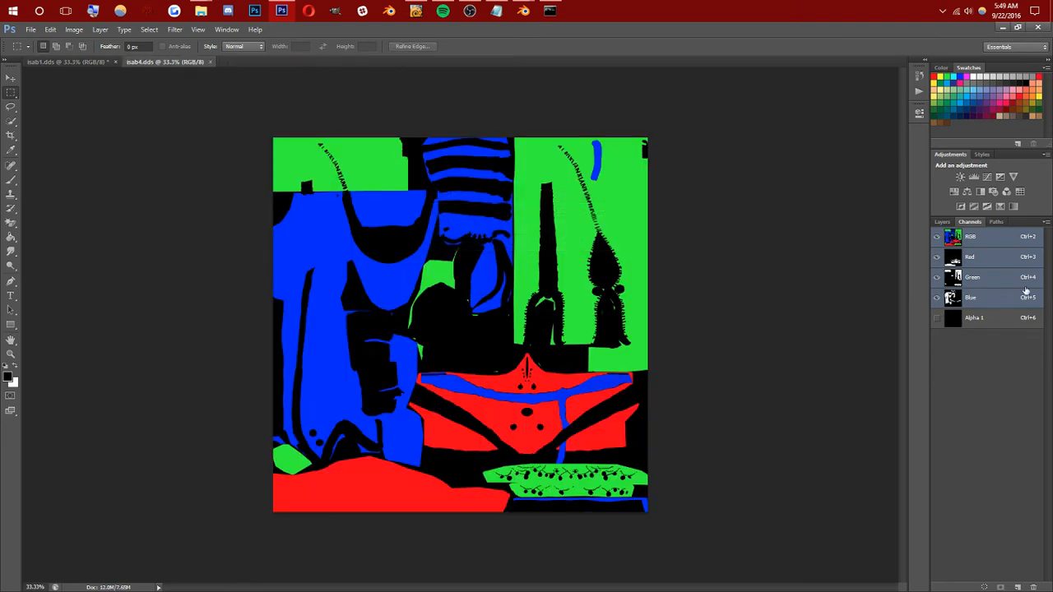
Copy the entire Red channel of isab4.dds and paste it into isab1.dds as a new layer.
click(941, 222)
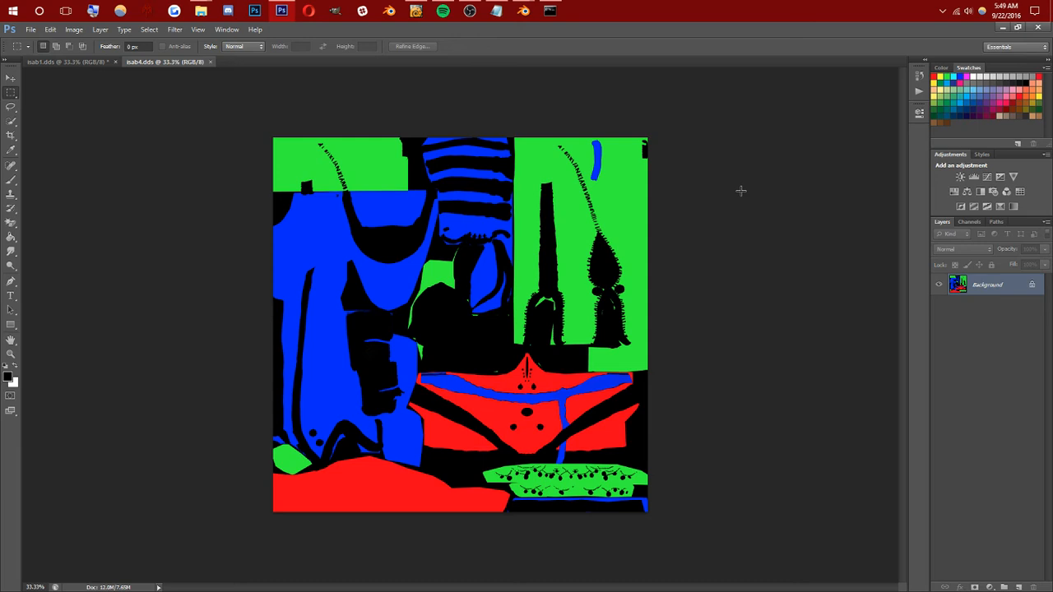
click(973, 222)
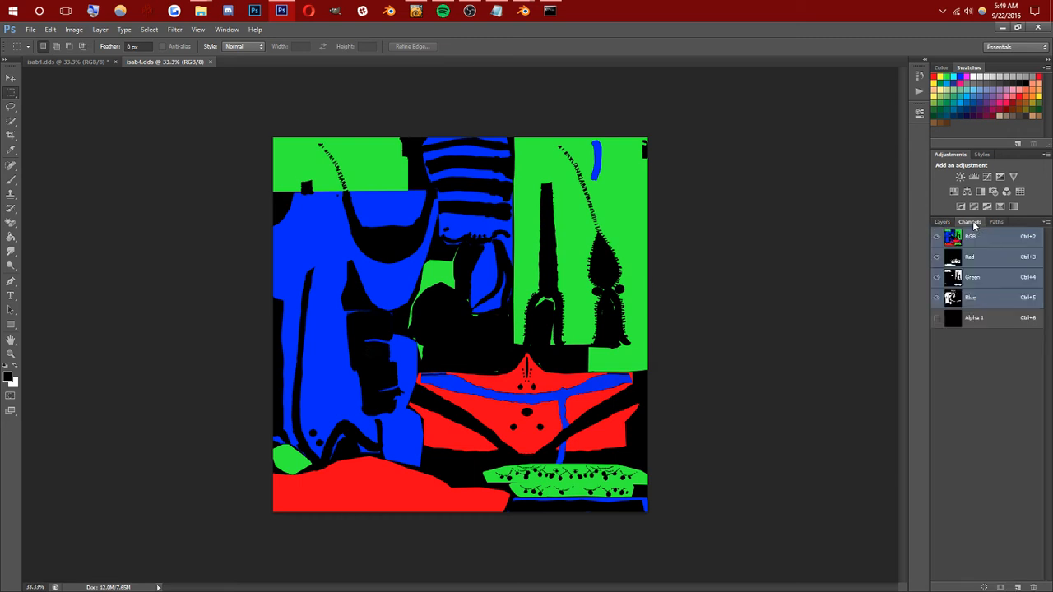
click(991, 263)
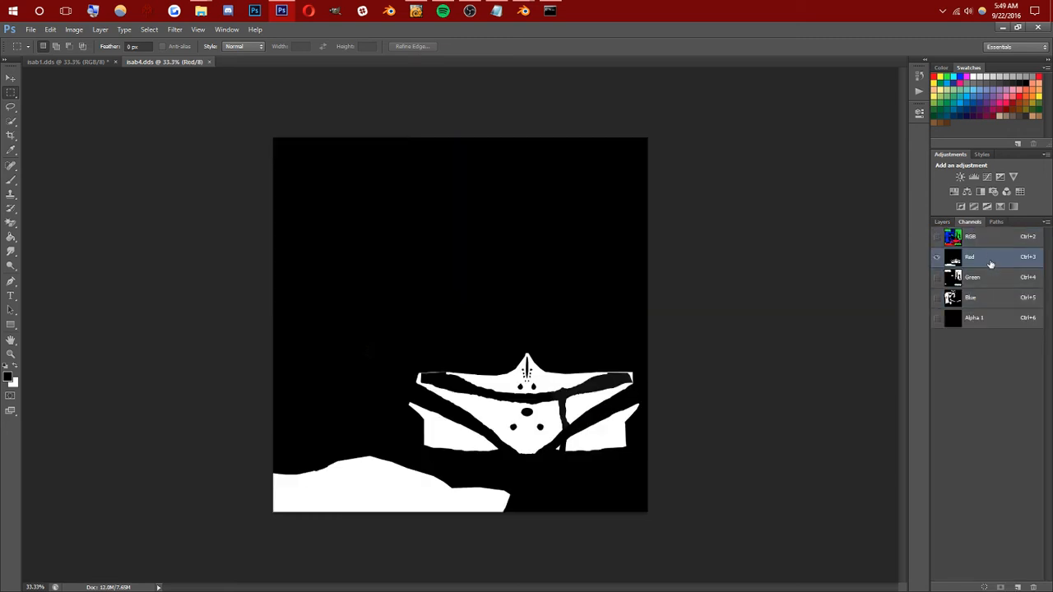
key(ctrl+a)
click(74, 62)
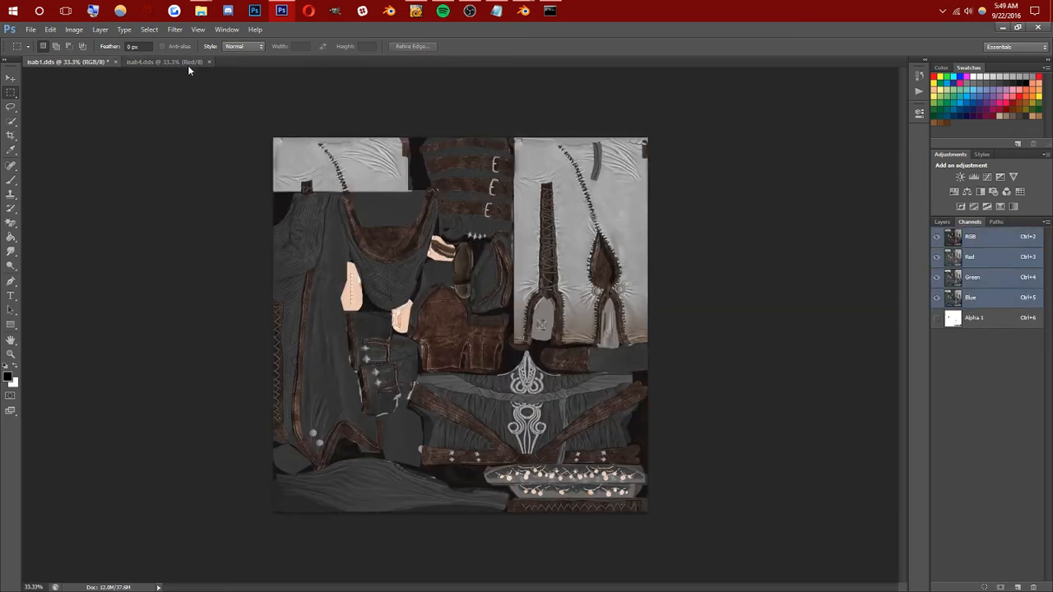
Copy the Green channel of isab4.dds into isab1.dds as another layer.
click(186, 63)
click(994, 282)
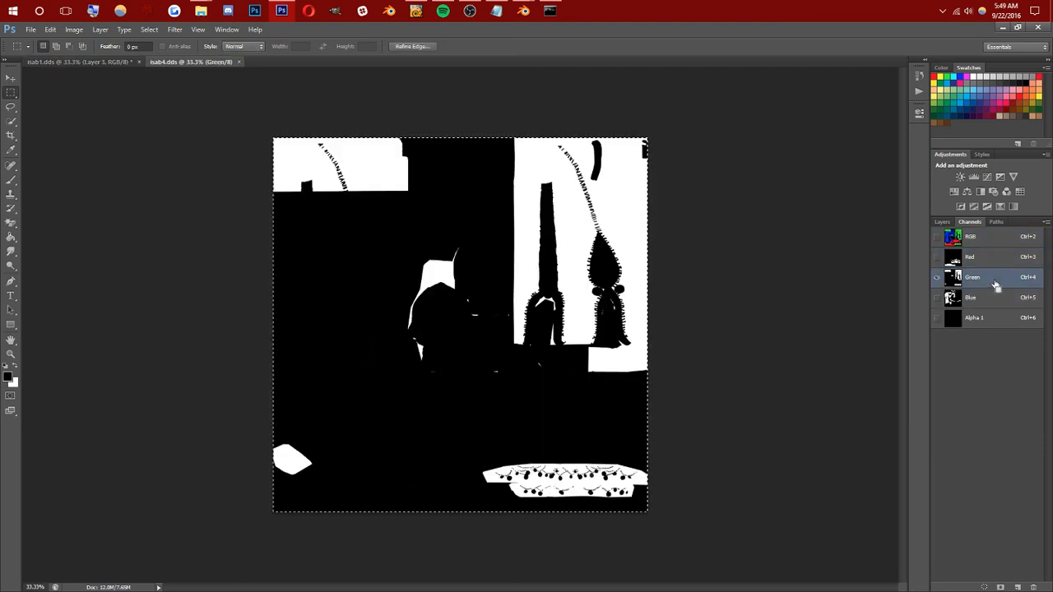
click(92, 64)
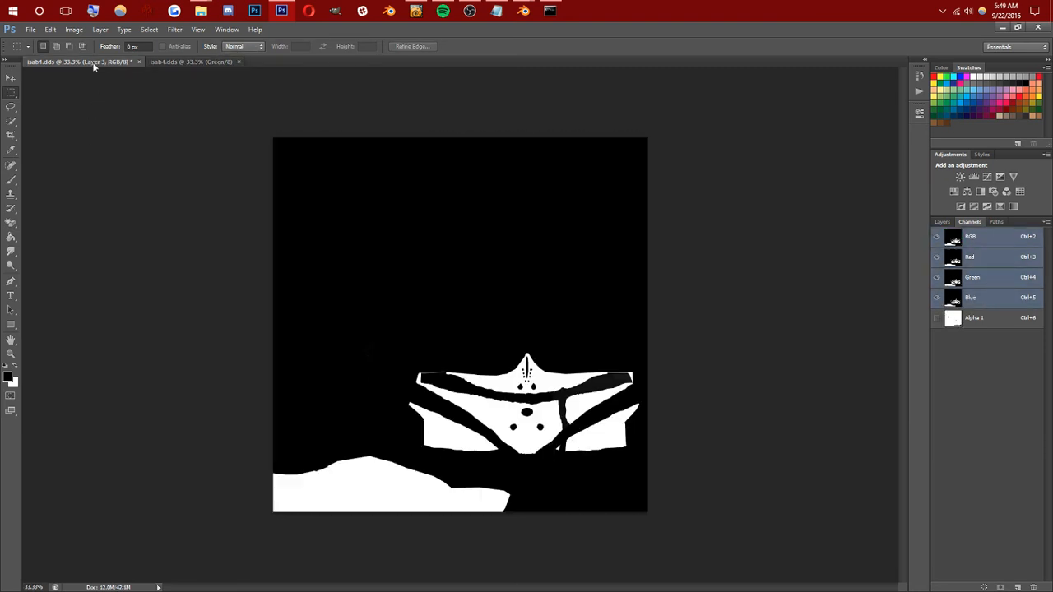
Copy the Blue channel of isab4.dds and paste it as the topmost layer of isab1.dds.
click(191, 63)
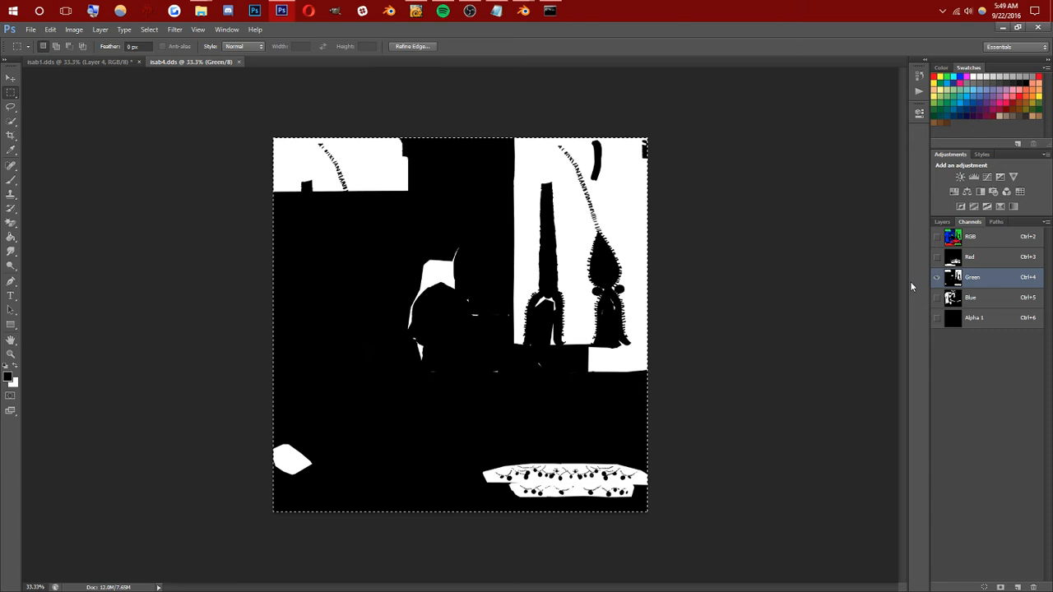
click(990, 299)
click(90, 62)
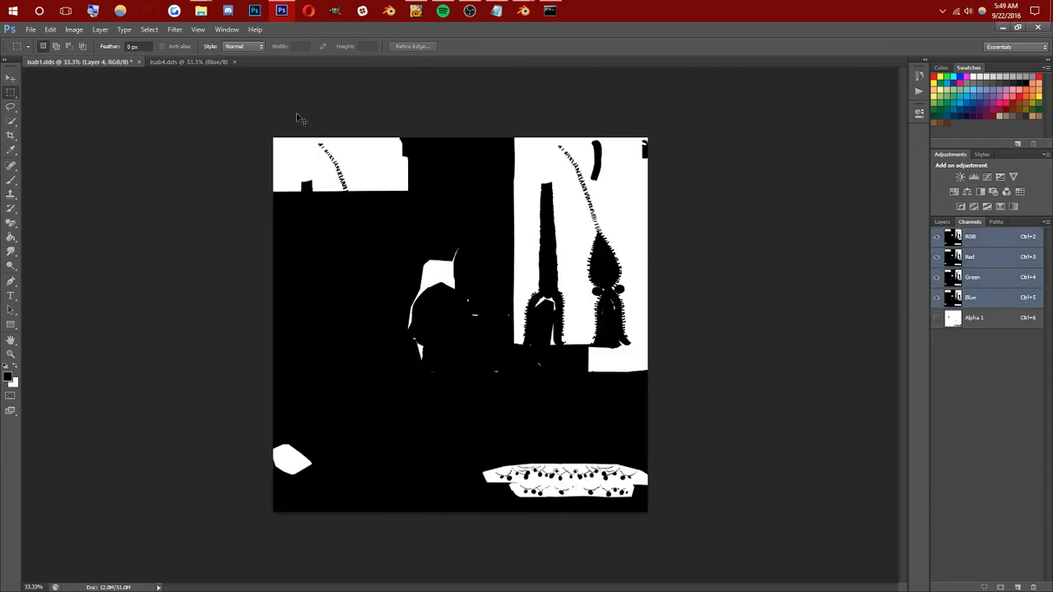
key(ctrl+v)
Create three empty layers in isab1.dds and place one directly beneath each pasted channel layer.
click(942, 223)
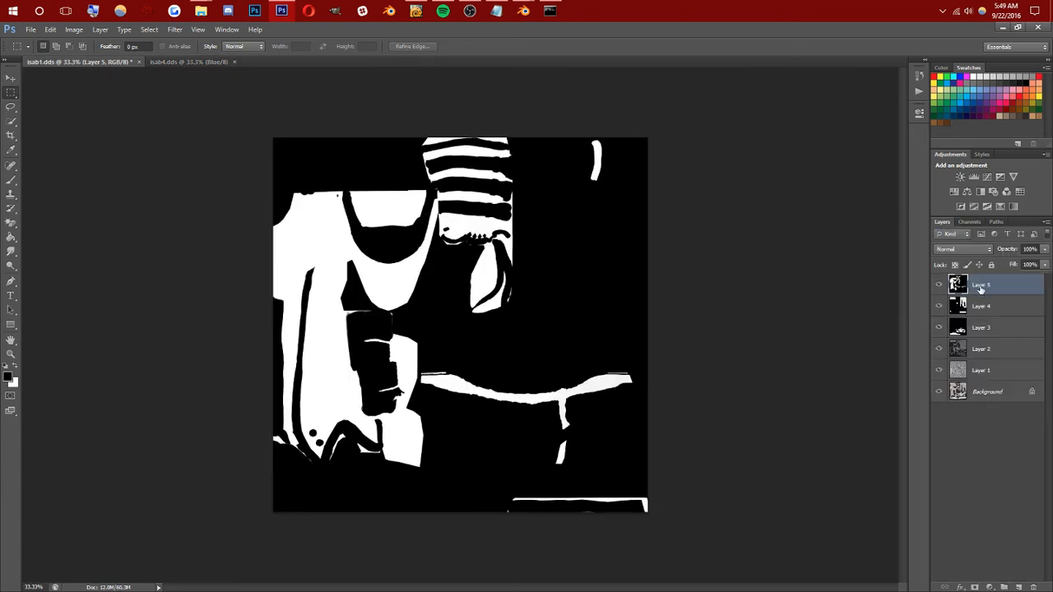
click(1019, 586)
click(1019, 587)
click(1019, 586)
drag(1013, 328, 1010, 392)
drag(999, 304, 998, 354)
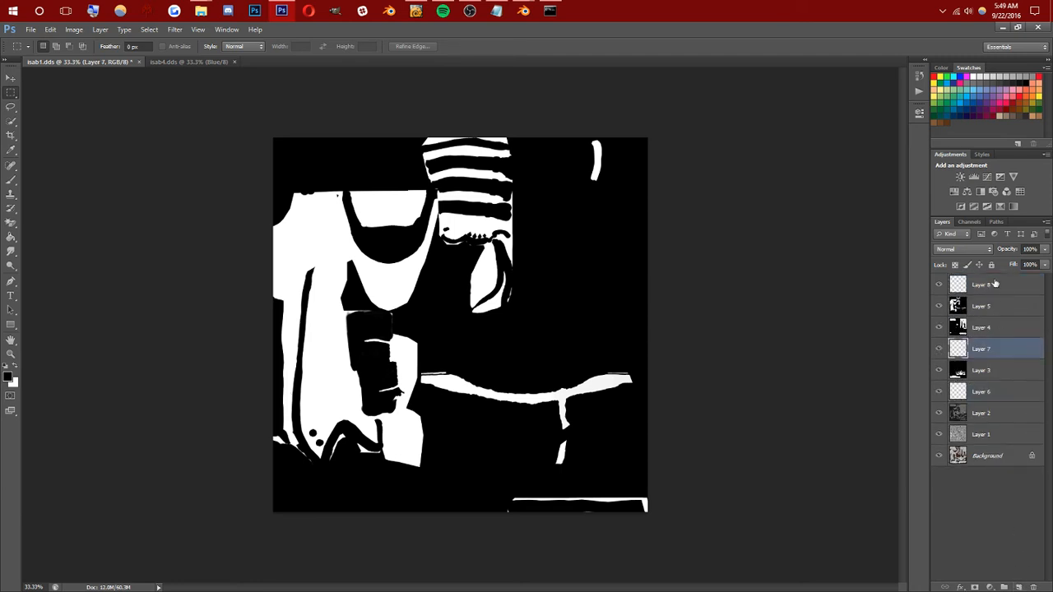
drag(995, 284, 995, 317)
Hide the Background, Layer 1, Layer 2, Layer 3 and Layer 4.
click(938, 455)
click(938, 434)
click(938, 413)
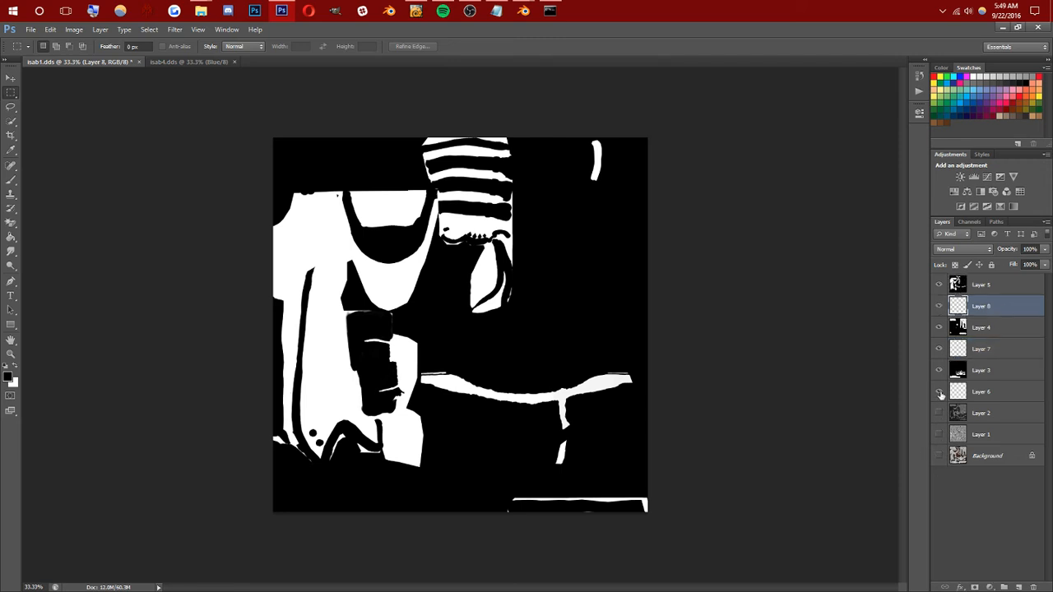
click(938, 370)
click(939, 327)
Drop the black areas of Layer 5 by raising the black limit of This Layer in its Blend If Gray blending options.
click(997, 288)
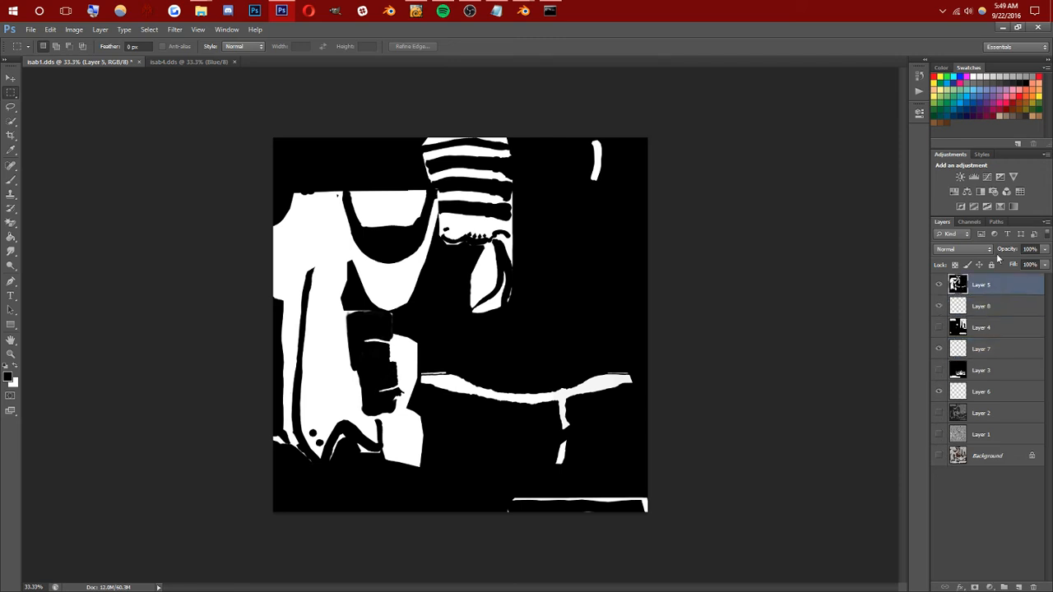
click(960, 585)
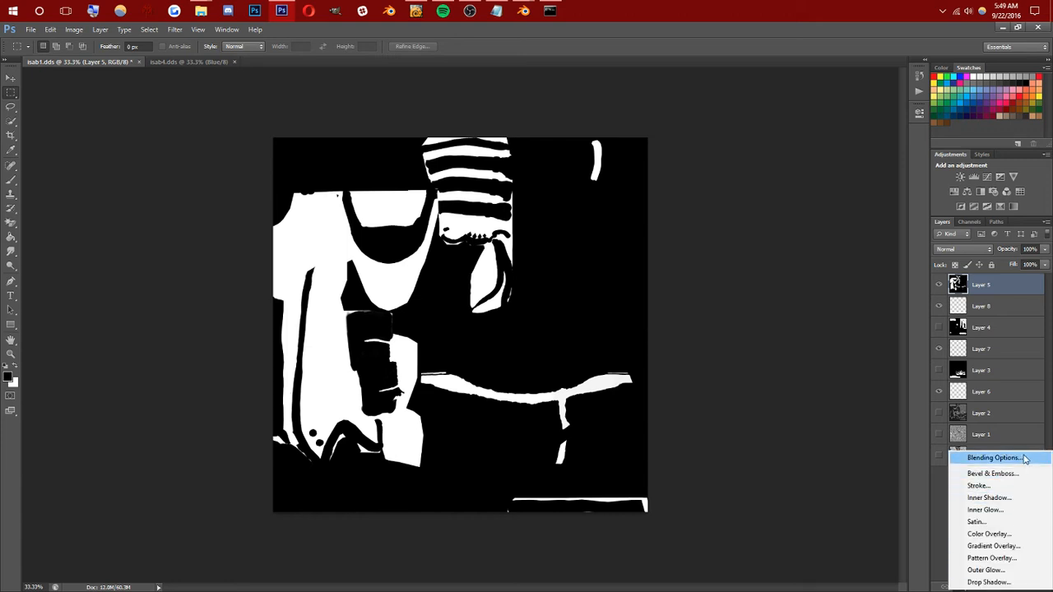
click(1024, 459)
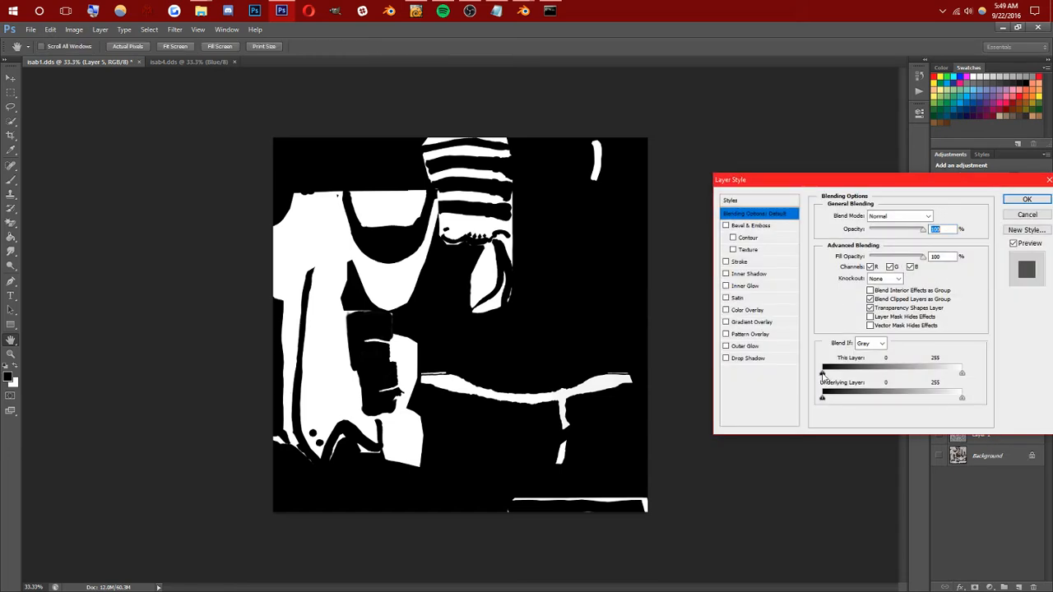
drag(822, 375, 882, 381)
drag(871, 379, 884, 379)
click(1026, 199)
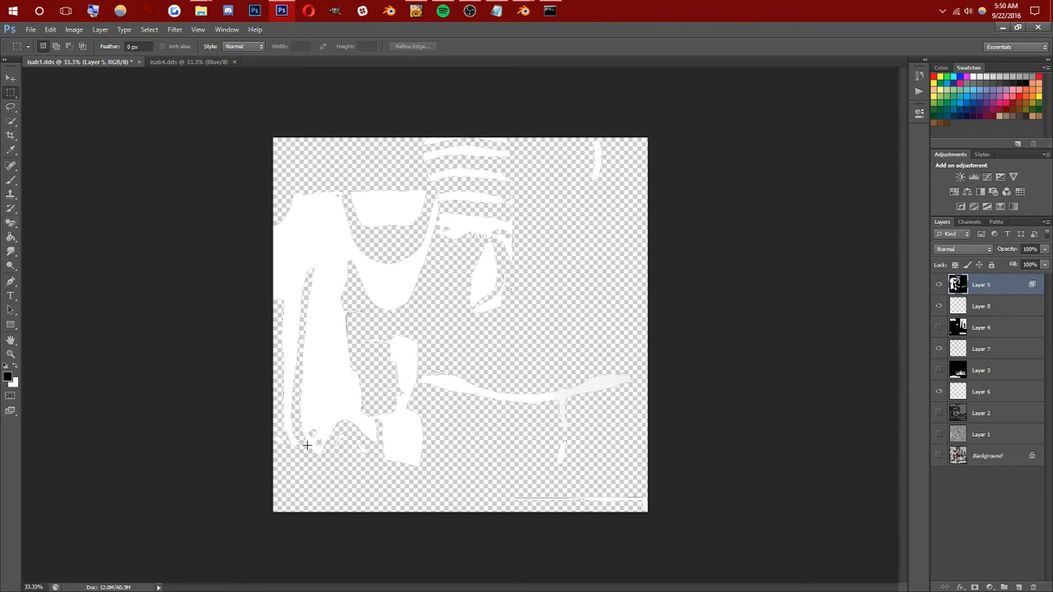
Merge Layer 5 down into the empty Layer 8 and toggle the merged layer's visibility to check it.
right_click(996, 288)
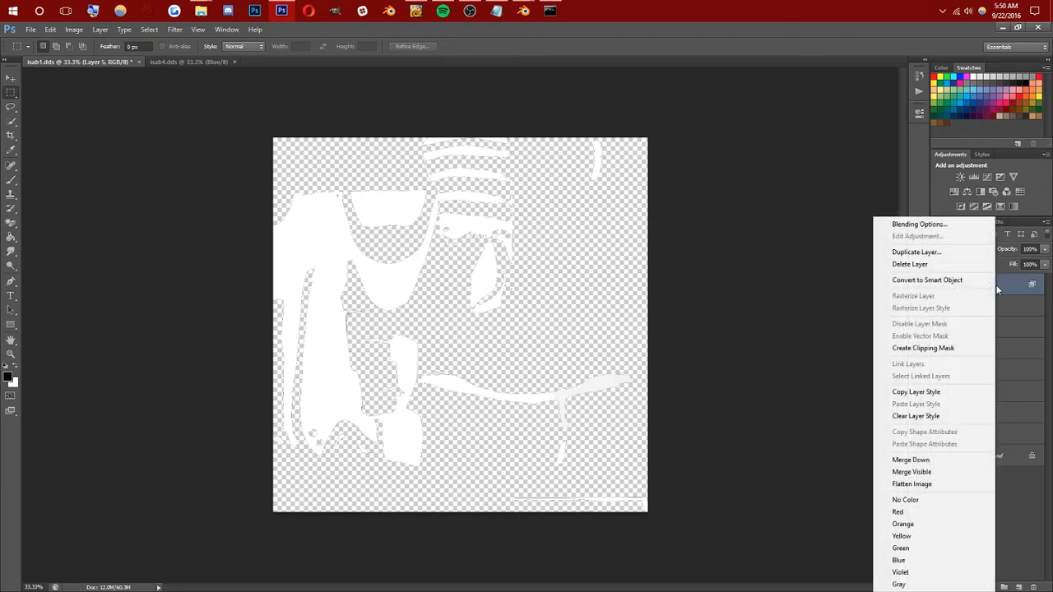
click(938, 462)
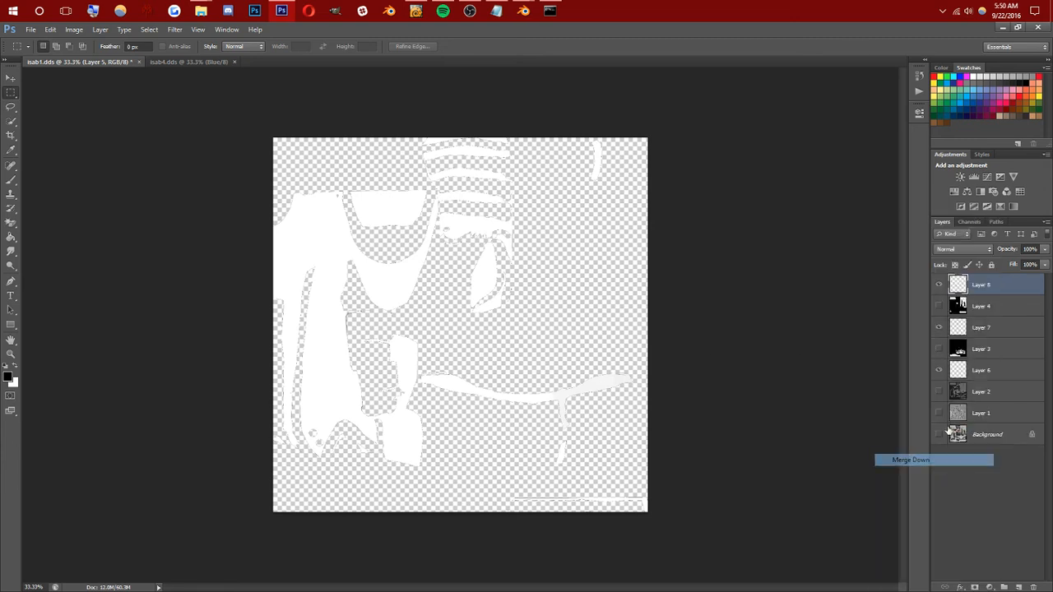
click(938, 285)
click(938, 285)
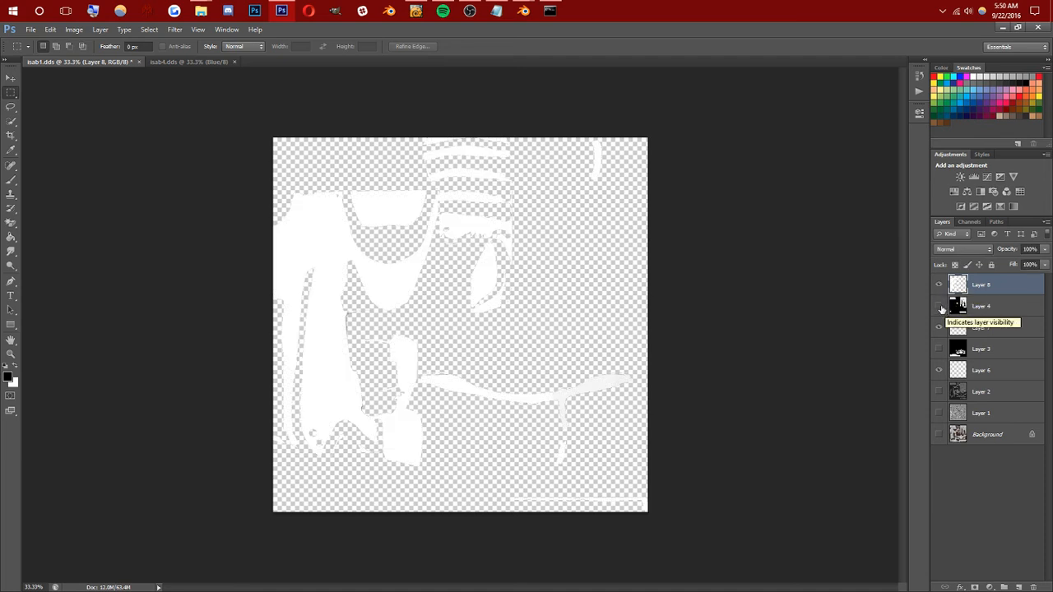
Show Layer 4 instead of Layer 8 and drop its black areas by raising This Layer's black limit to 118 in Blend If Gray.
click(938, 306)
click(939, 285)
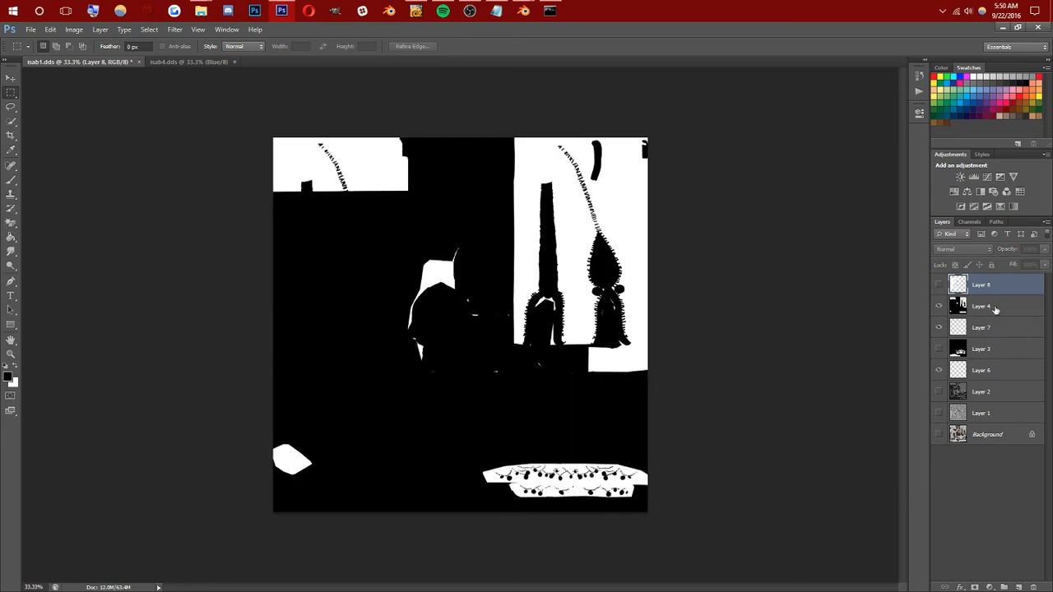
click(999, 306)
click(962, 586)
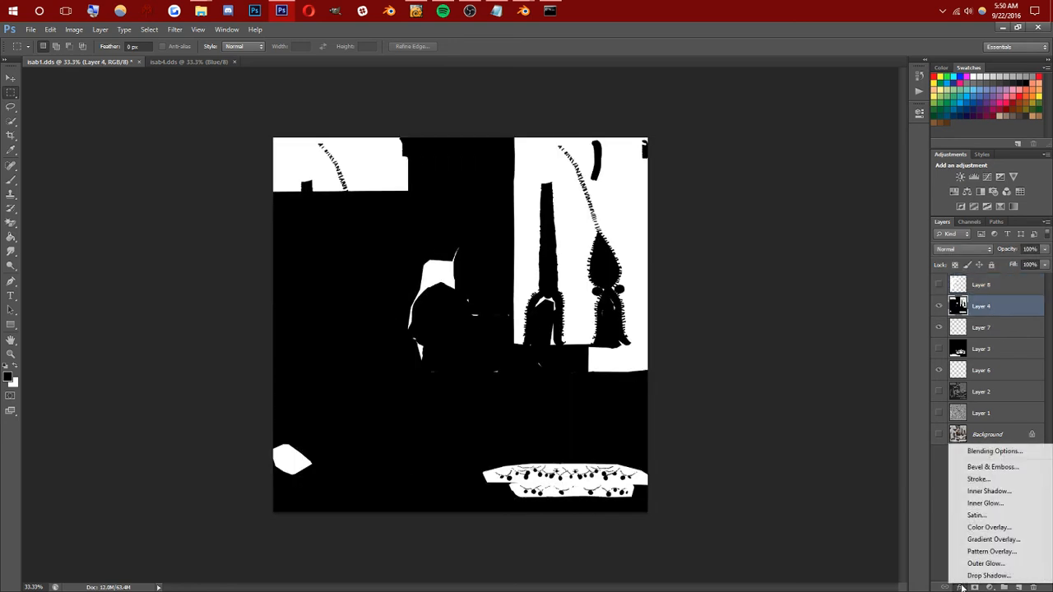
click(994, 450)
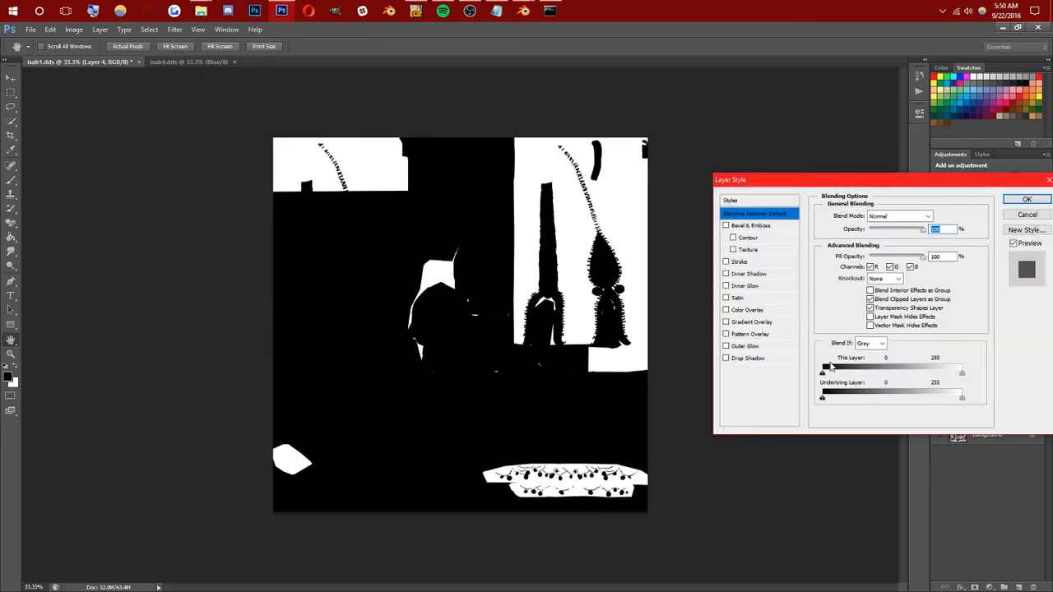
drag(822, 373, 886, 384)
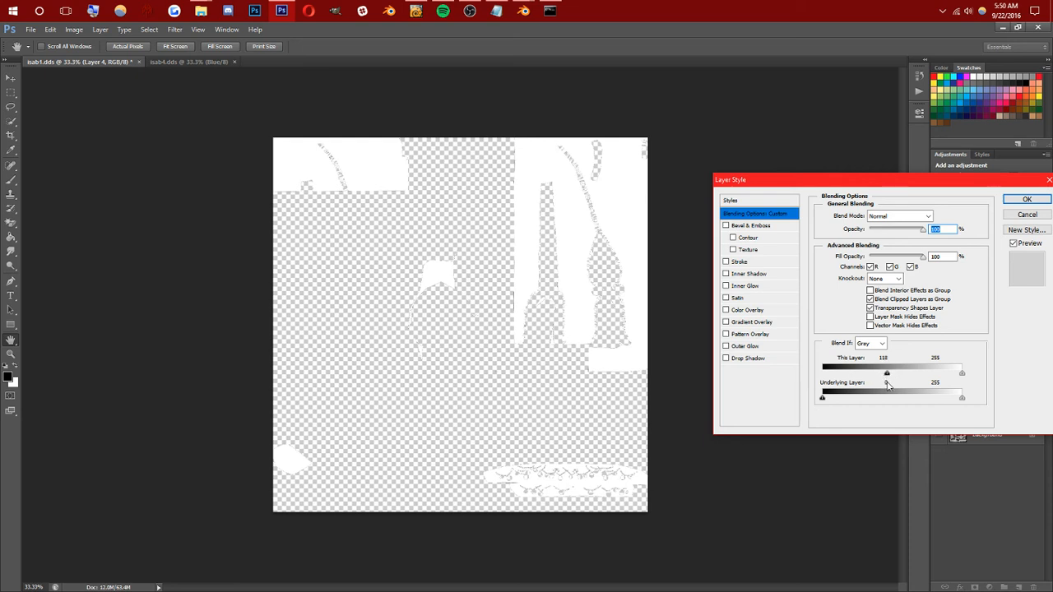
click(1025, 200)
Merge Layer 4 down into the empty Layer 7 and hide the merged layer.
right_click(993, 313)
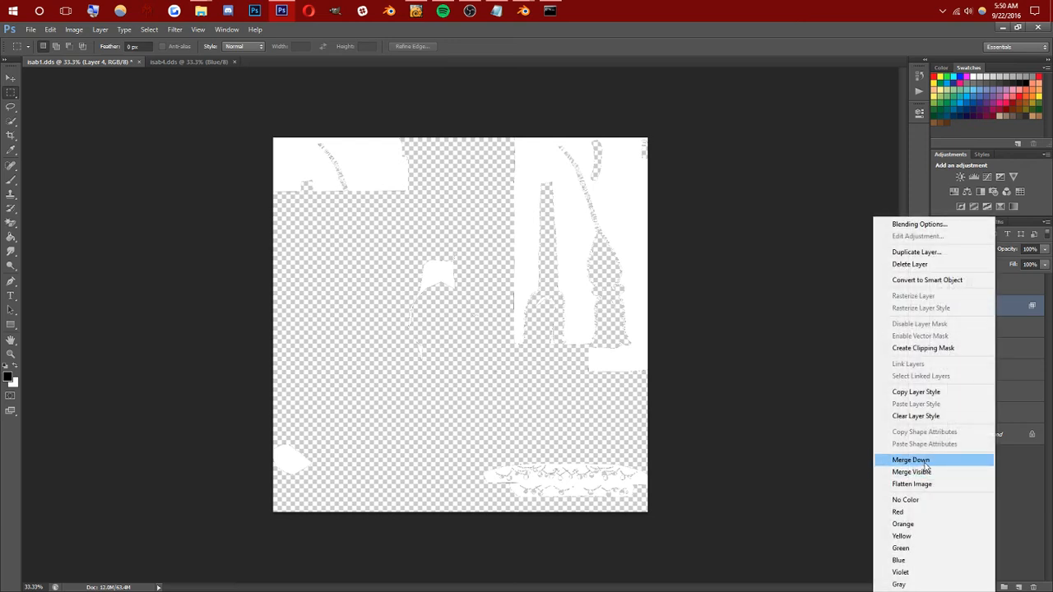
click(922, 462)
click(939, 306)
Show Layer 3, raise This Layer's black limit to 114 in Blend If Gray, and merge it down into Layer 6.
click(939, 328)
click(993, 328)
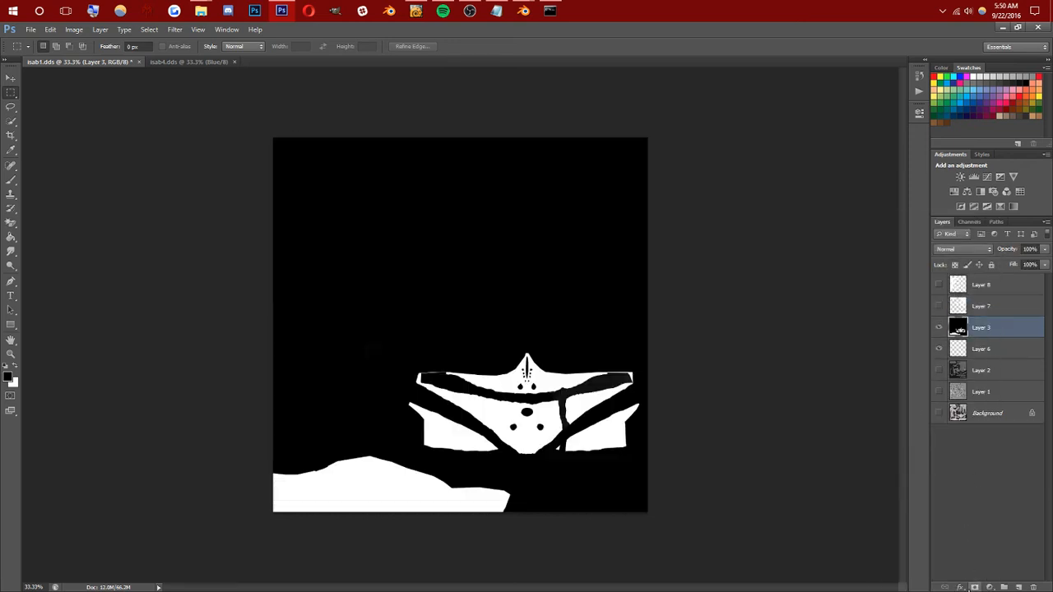
click(959, 587)
click(991, 455)
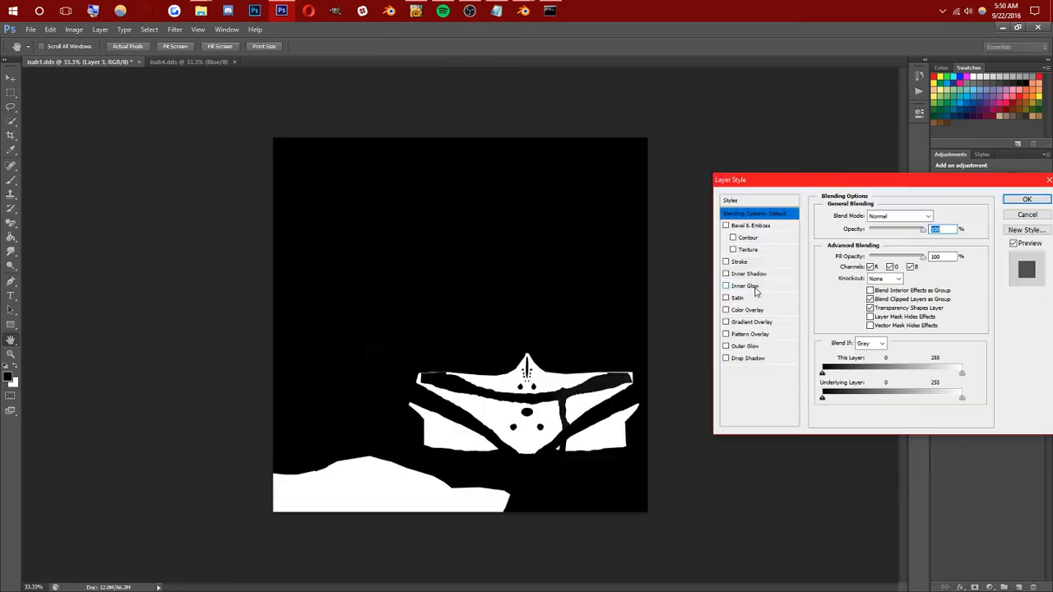
drag(822, 373, 884, 378)
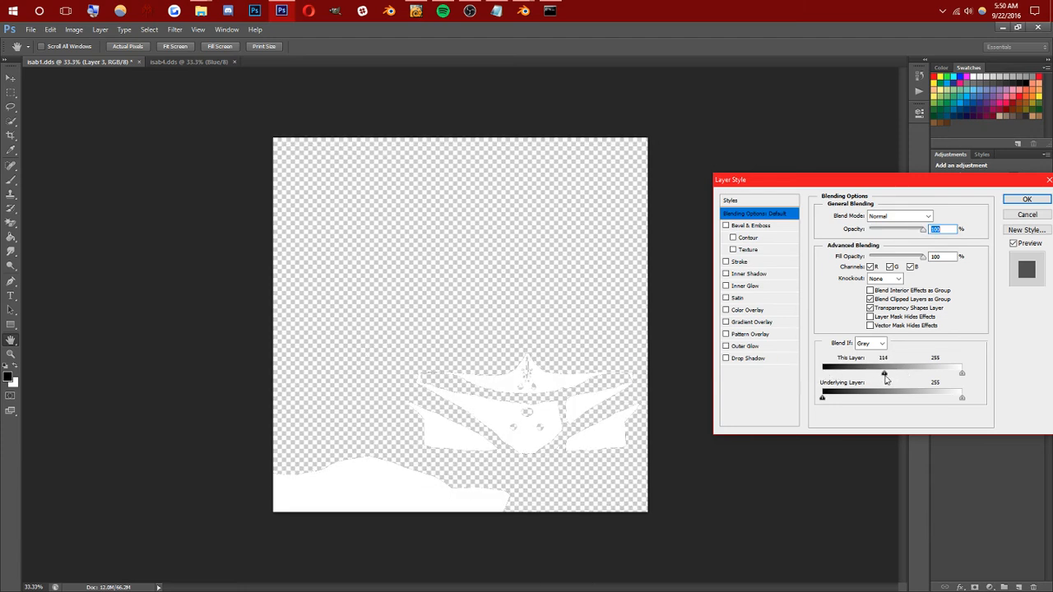
click(1026, 199)
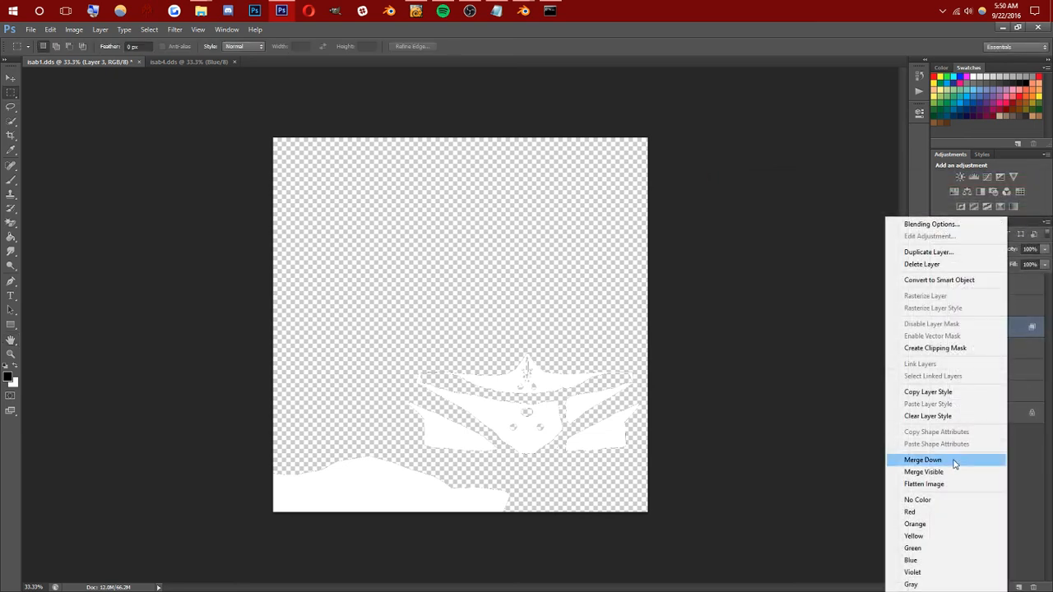
click(945, 462)
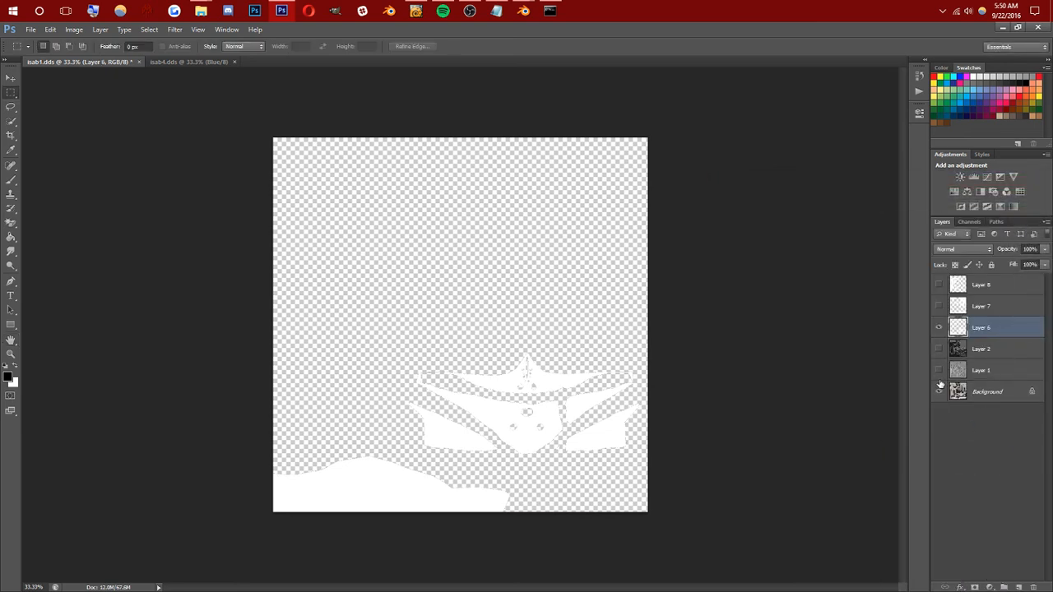
Show the Background, Layer 1 and Layer 2, and move Layers 6, 7 and 8 together directly above the Background.
drag(940, 385, 942, 349)
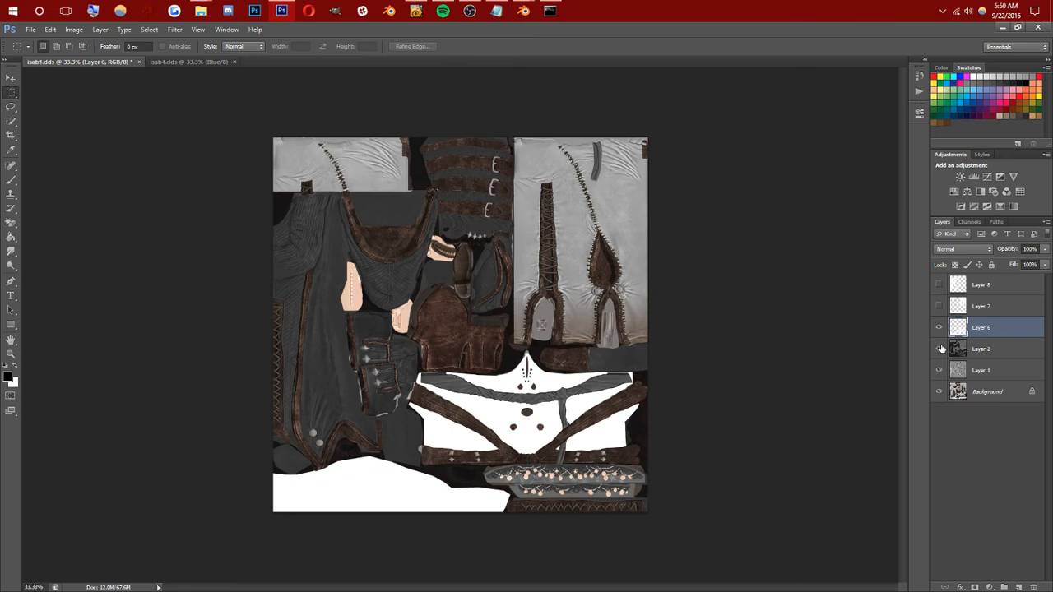
shift+click(987, 285)
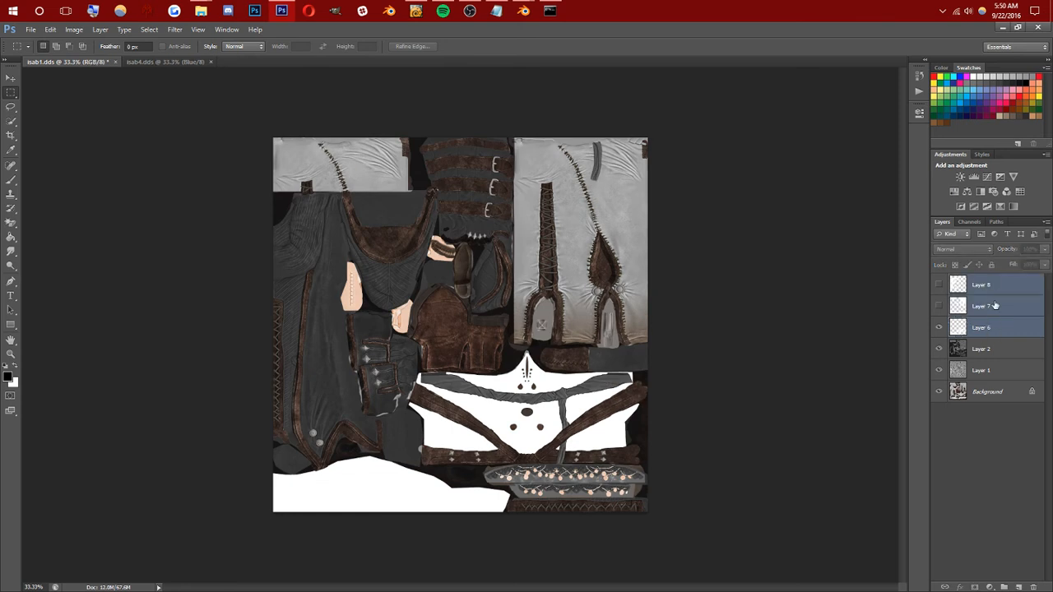
drag(994, 300, 987, 374)
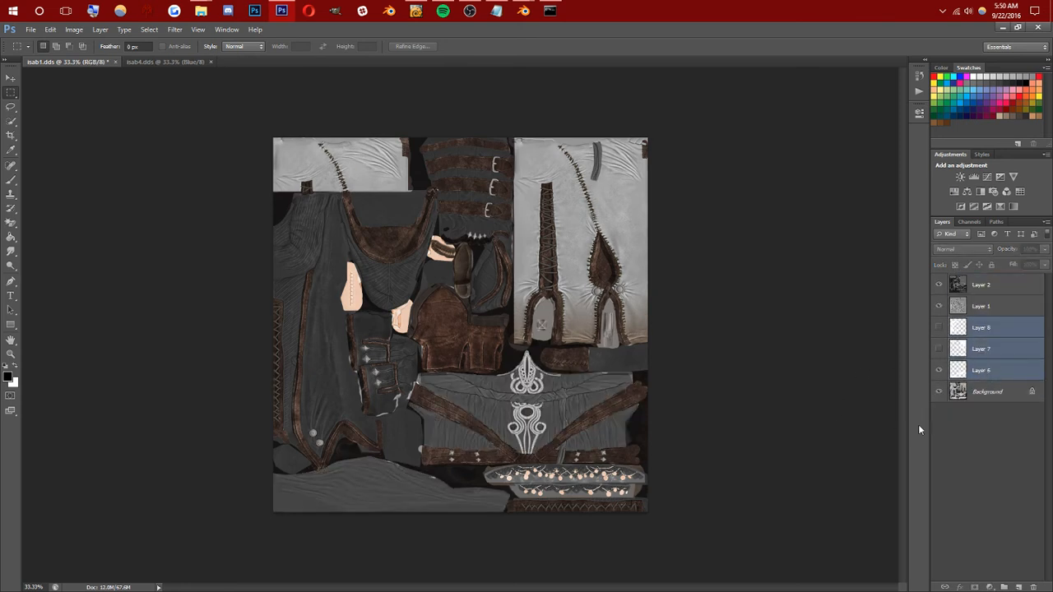
Apply a Pattern Overlay to Layer 6 using the pale white textured pattern at the end of the pattern list.
click(997, 371)
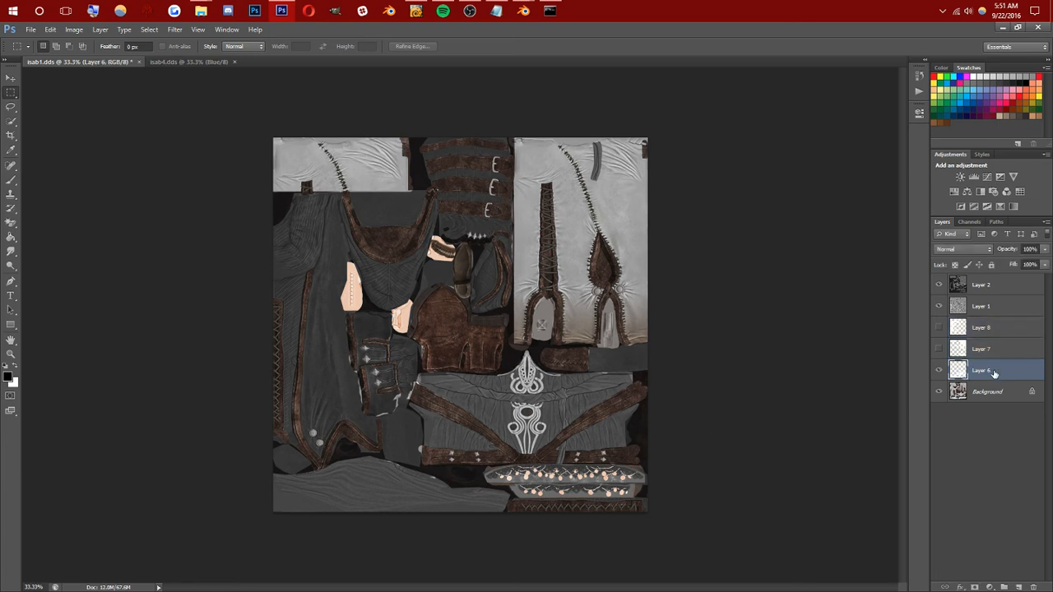
click(940, 371)
click(940, 371)
click(959, 586)
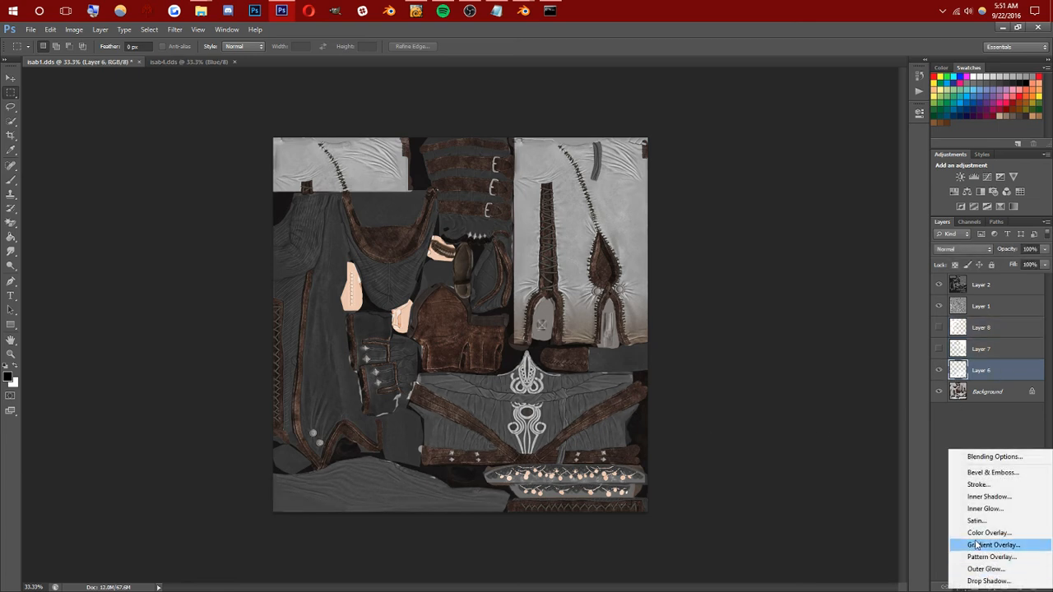
click(992, 556)
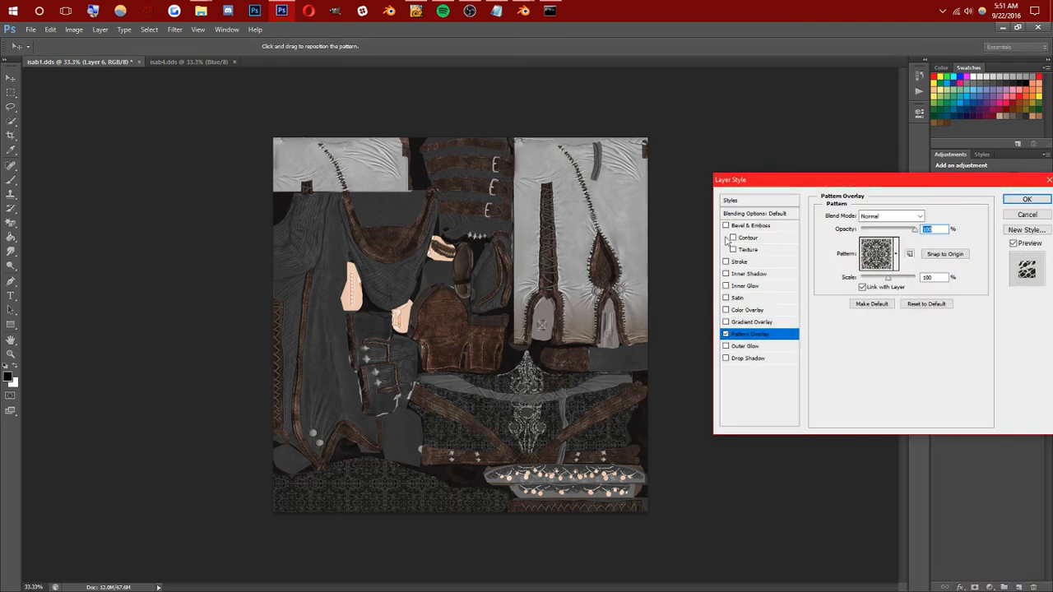
click(897, 257)
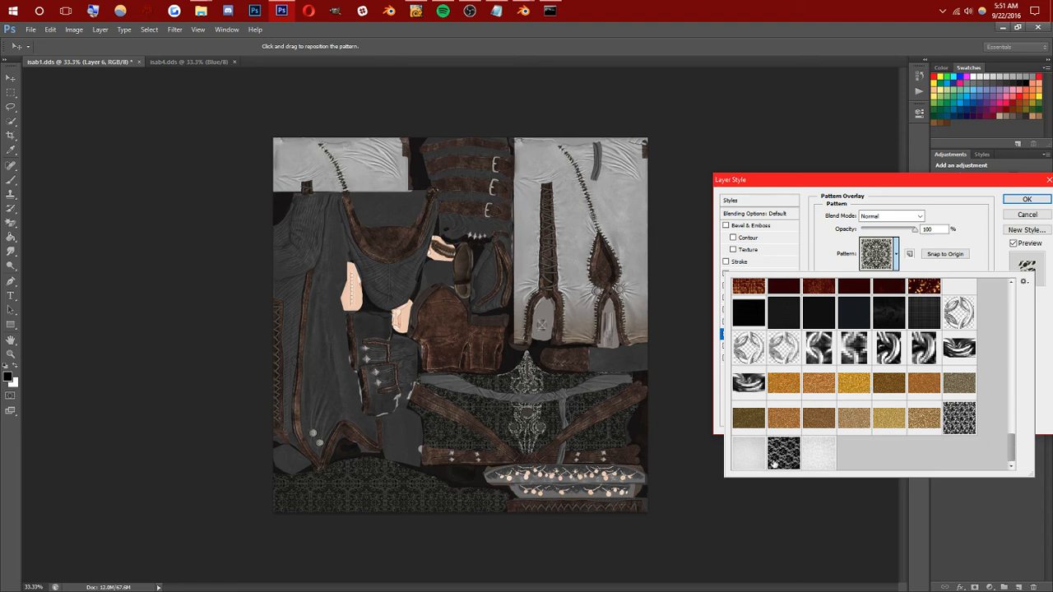
click(821, 458)
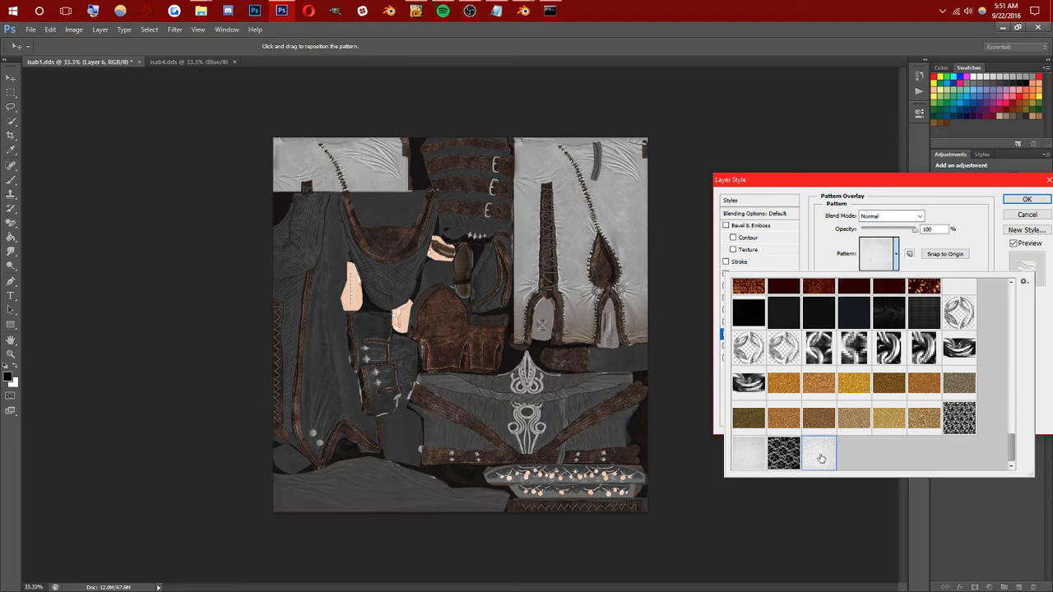
click(1026, 201)
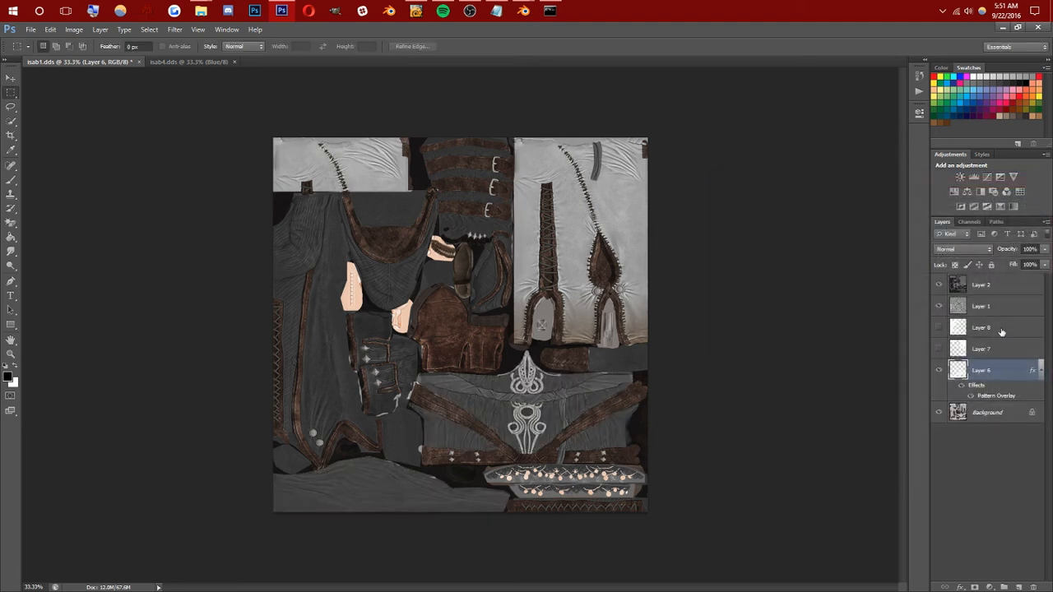
Set Layer 2's blend mode to Overlay.
click(1008, 288)
click(964, 248)
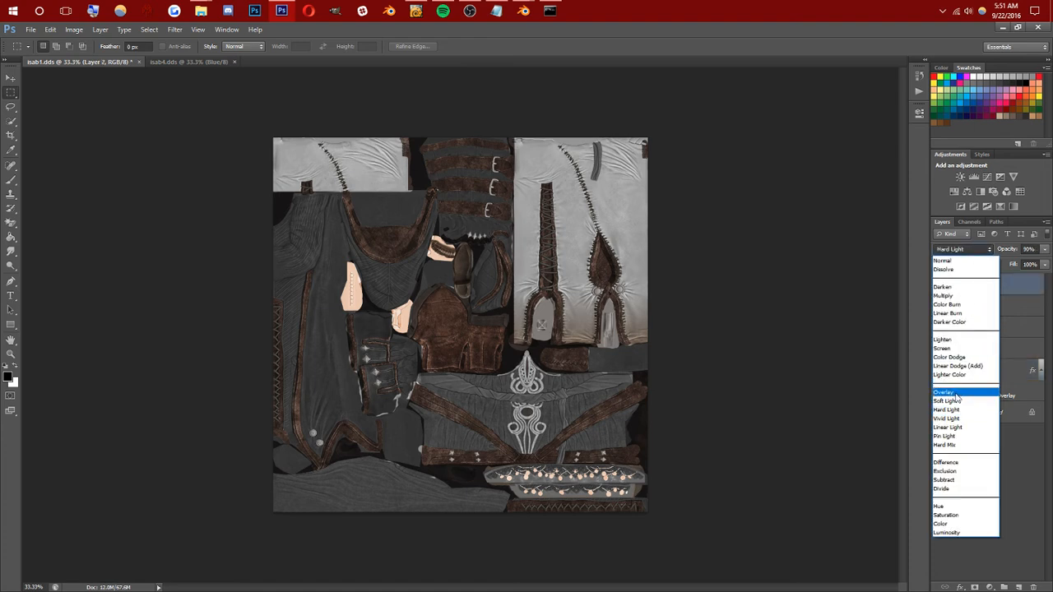
click(958, 388)
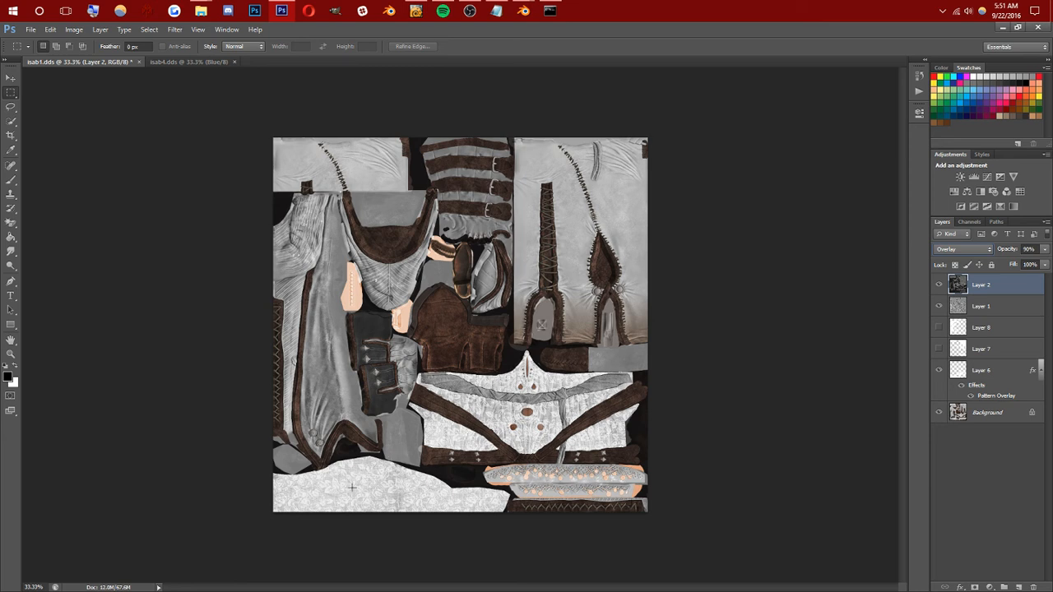
click(985, 352)
click(959, 587)
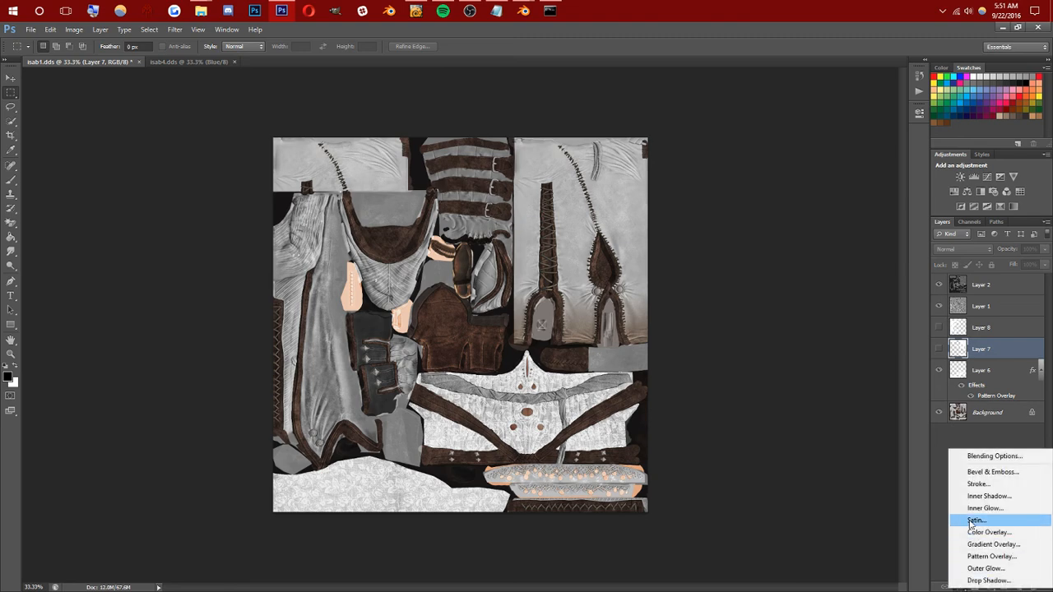
click(986, 557)
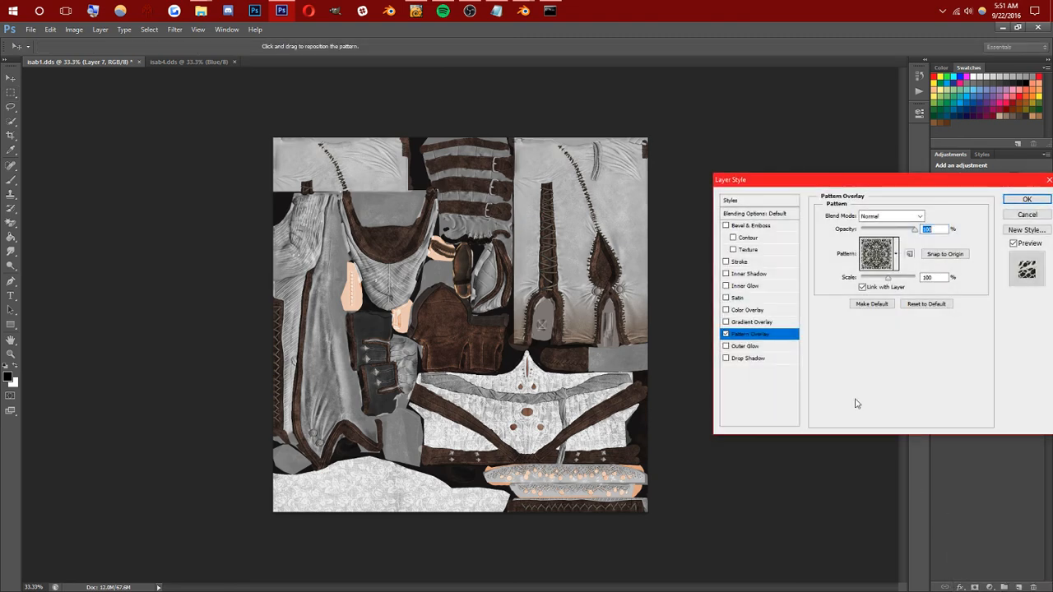
drag(894, 186, 858, 240)
click(993, 269)
Show Layer 7 and give it a Pattern Overlay with the dark brown leather pattern at a reduced scale.
click(940, 350)
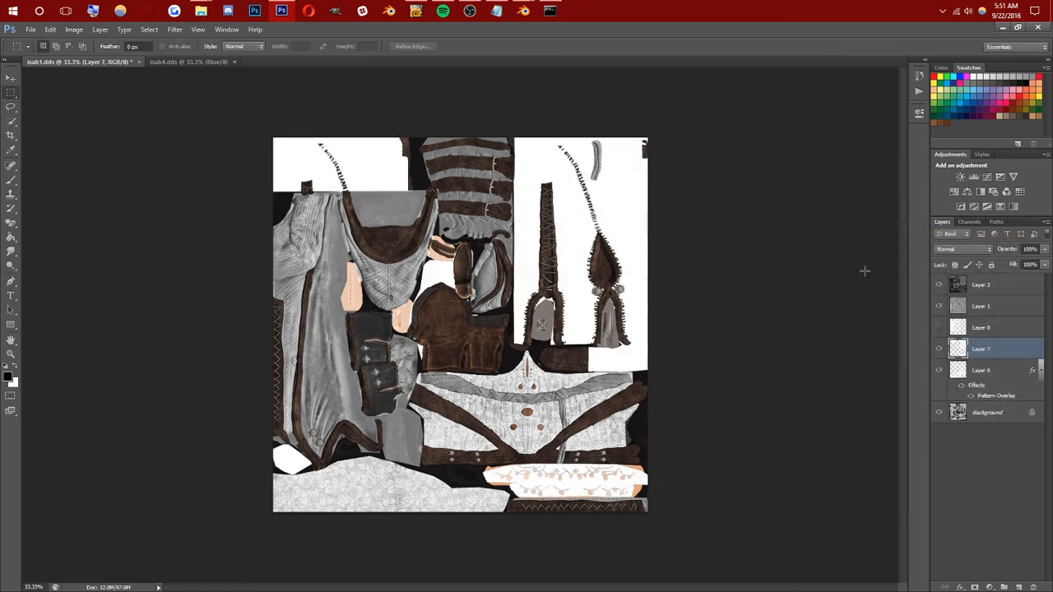
click(471, 11)
click(471, 11)
click(972, 587)
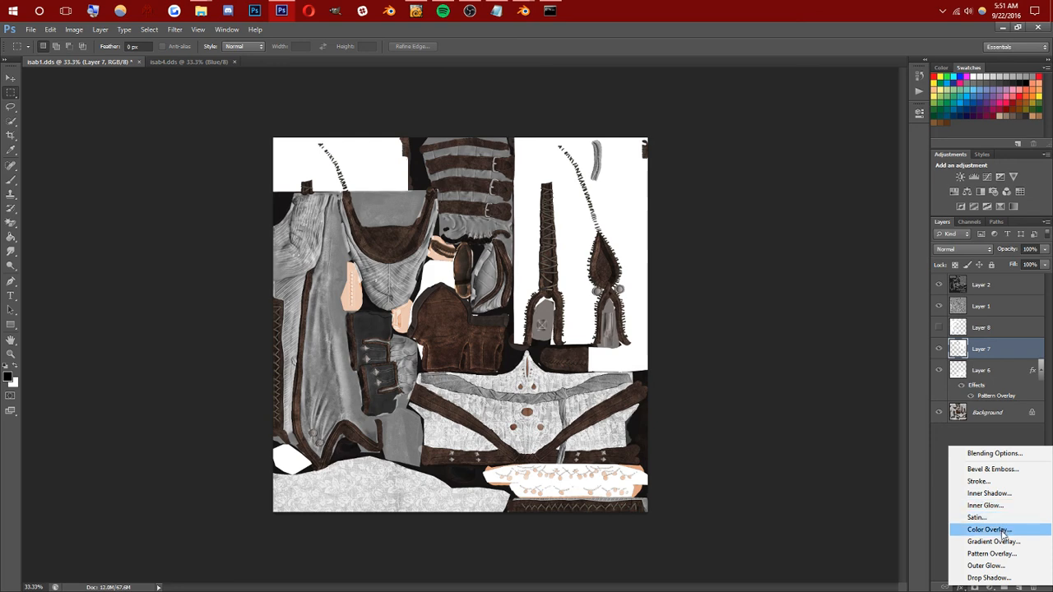
click(1001, 559)
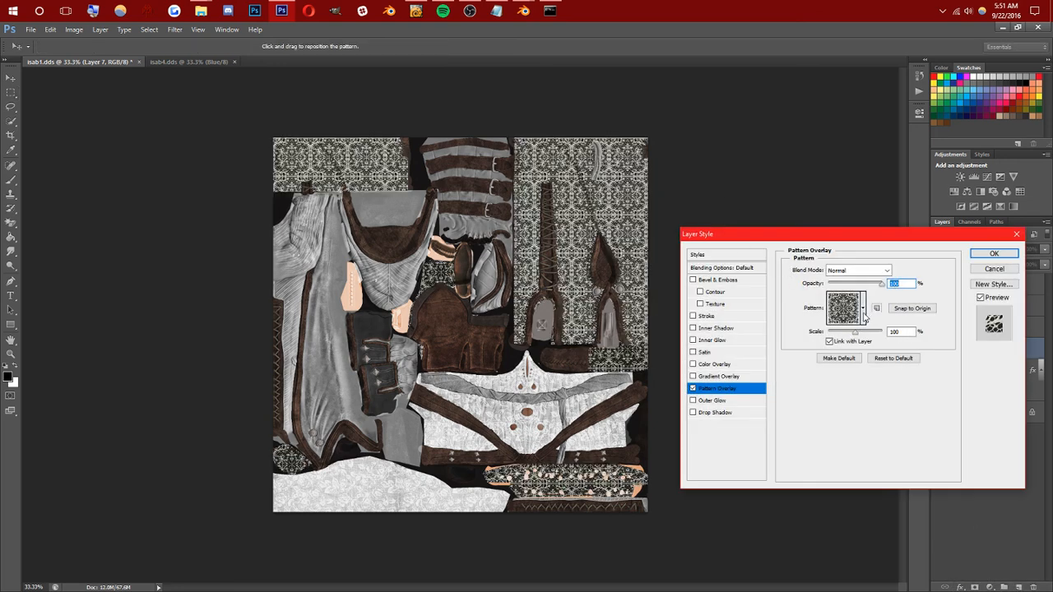
click(862, 308)
drag(980, 493, 929, 444)
click(855, 411)
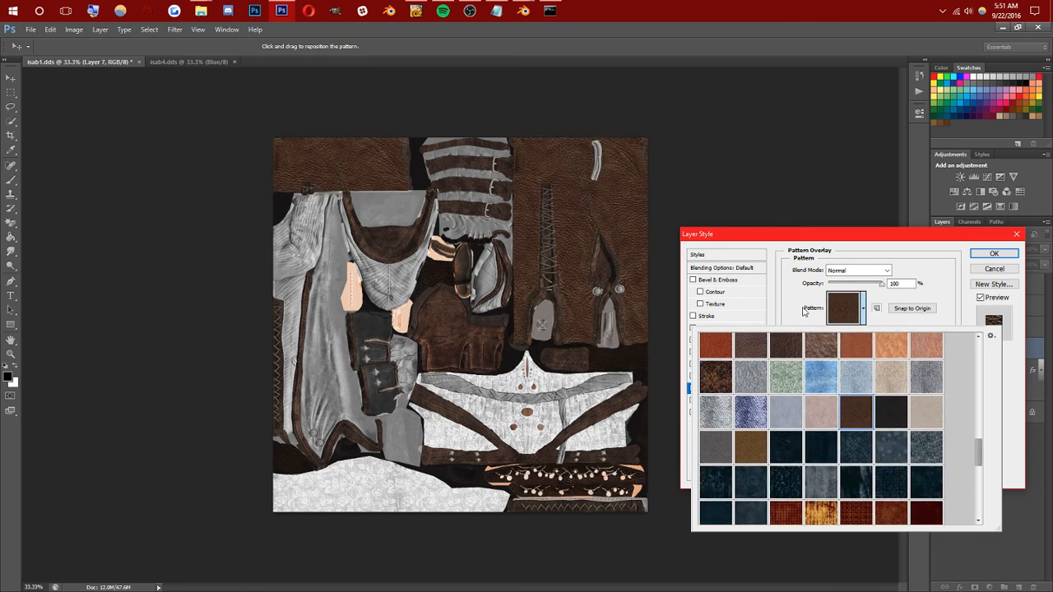
click(794, 299)
drag(855, 333, 842, 333)
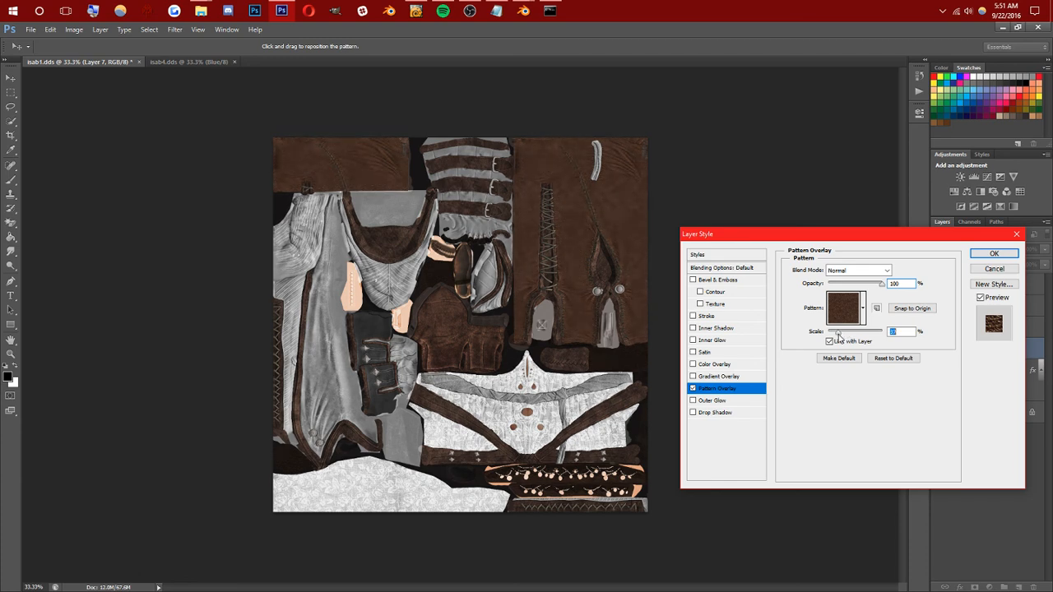
click(999, 255)
Select Layer 8 and make it visible, toggling it to check which areas it covers.
click(986, 330)
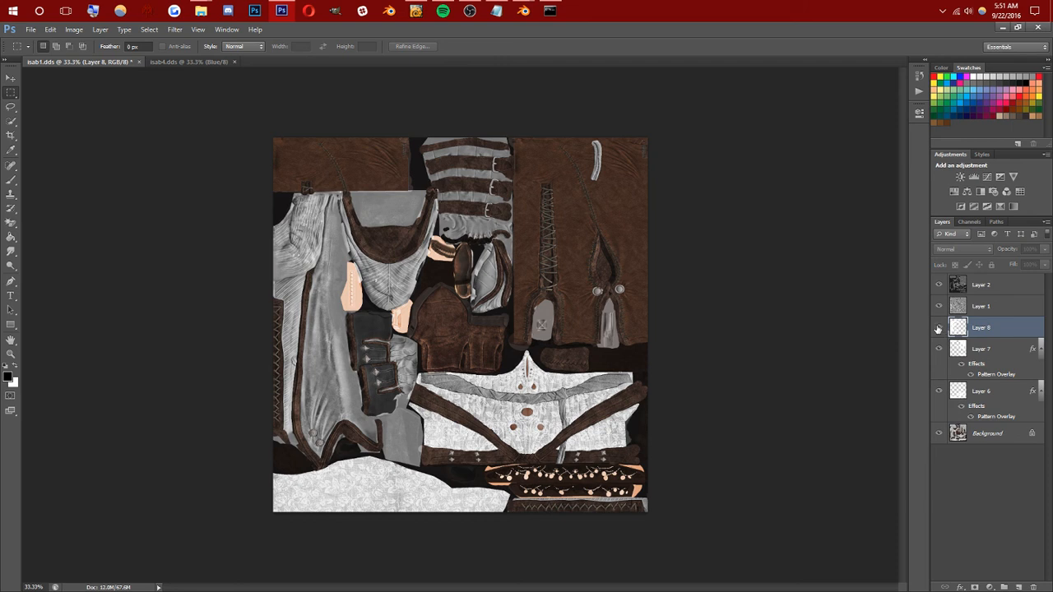
click(938, 328)
click(938, 329)
click(937, 328)
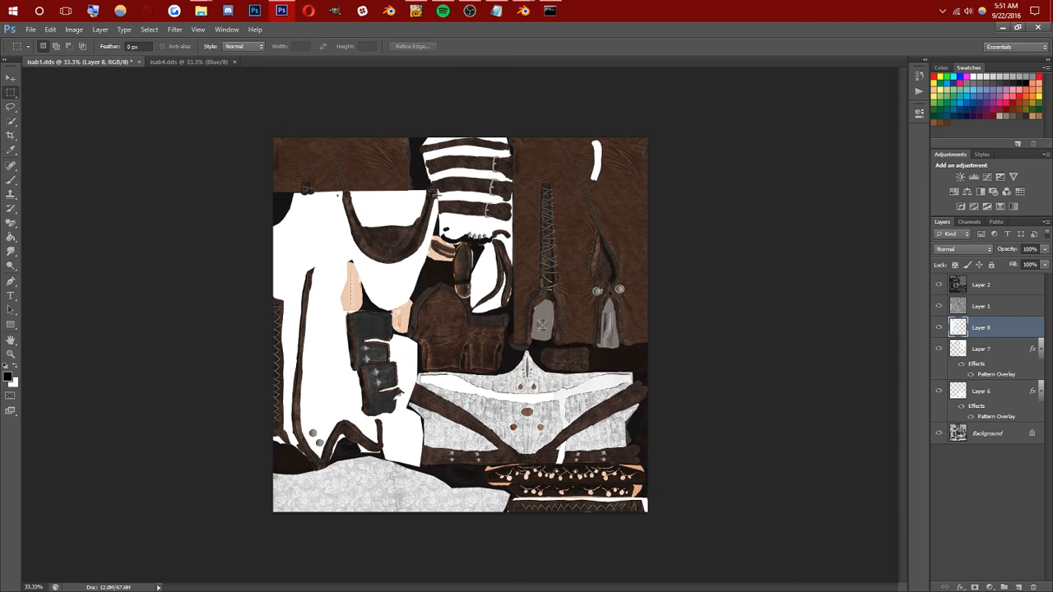
Duplicate Layer 8 within isab1.dds under the name Layer 9.
right_click(991, 331)
click(935, 251)
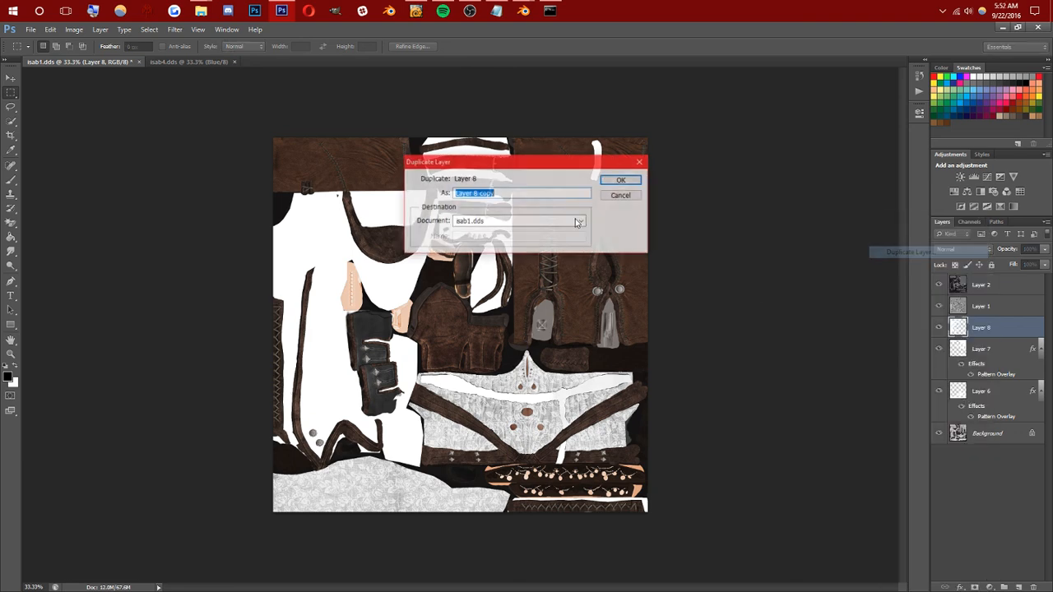
double_click(492, 194)
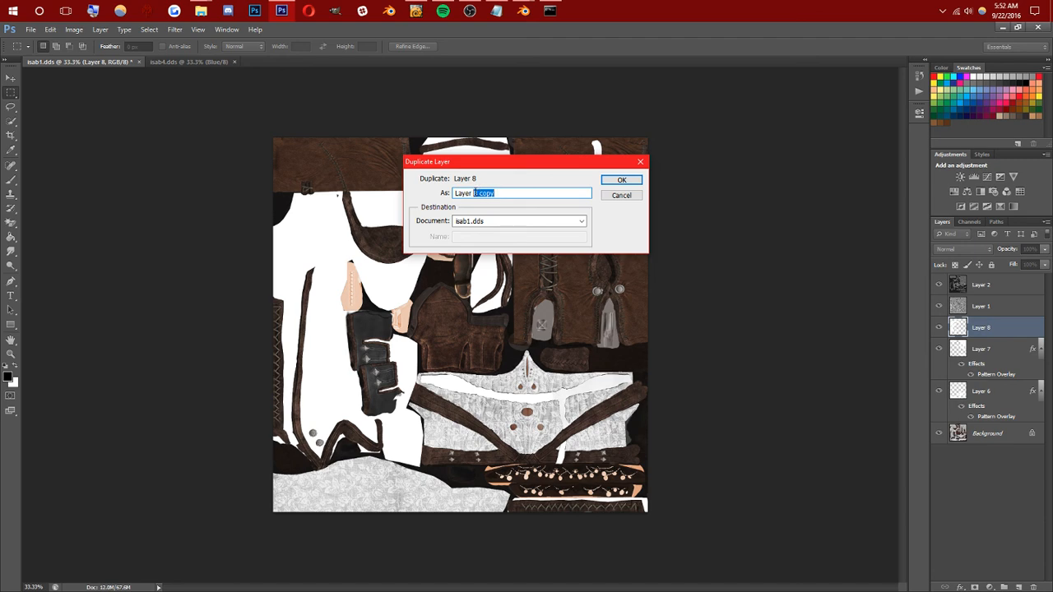
text(9)
key(Return)
Hide Layer 8 and erase part of the white cloth area around the curved strap on Layer 9 with the Eraser.
click(11, 354)
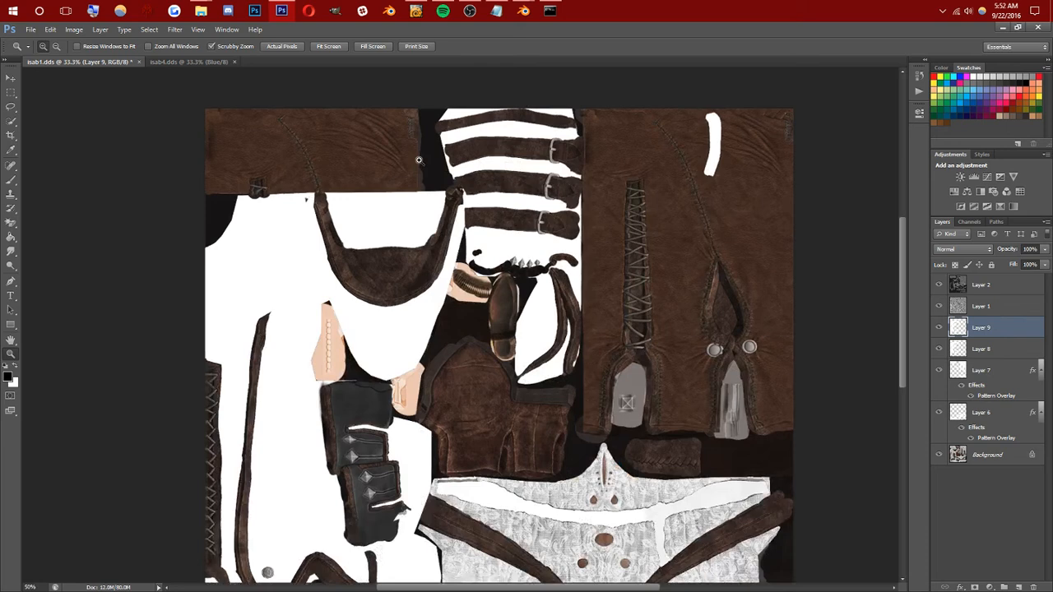
click(455, 190)
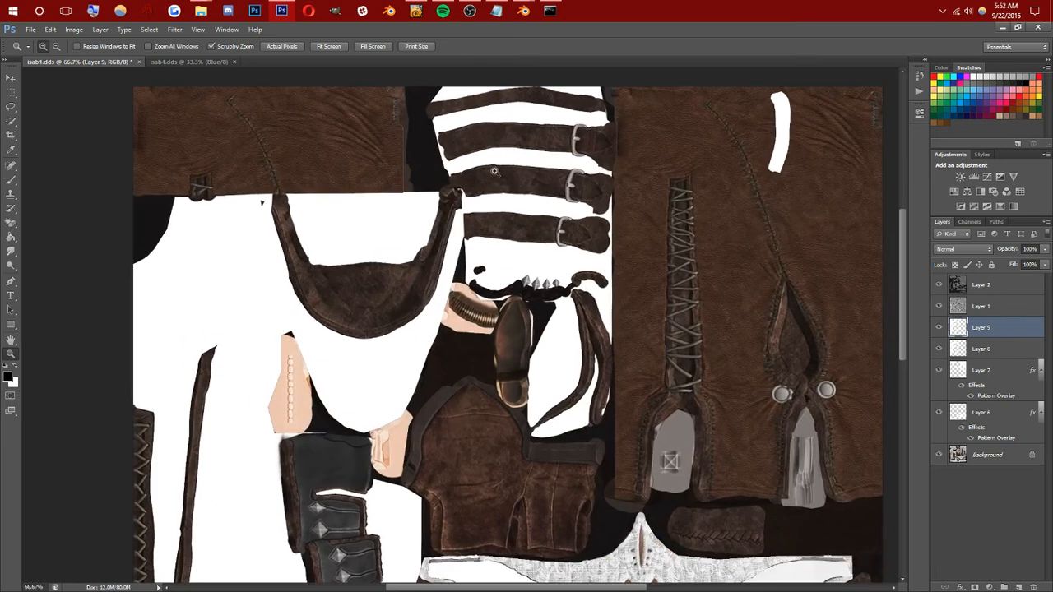
click(495, 171)
click(11, 223)
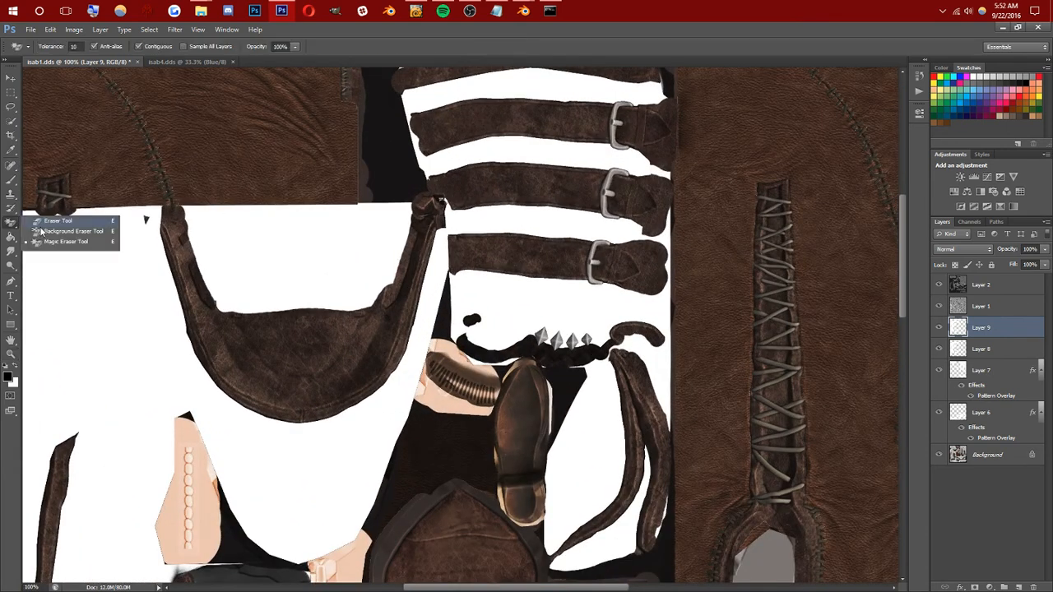
click(58, 220)
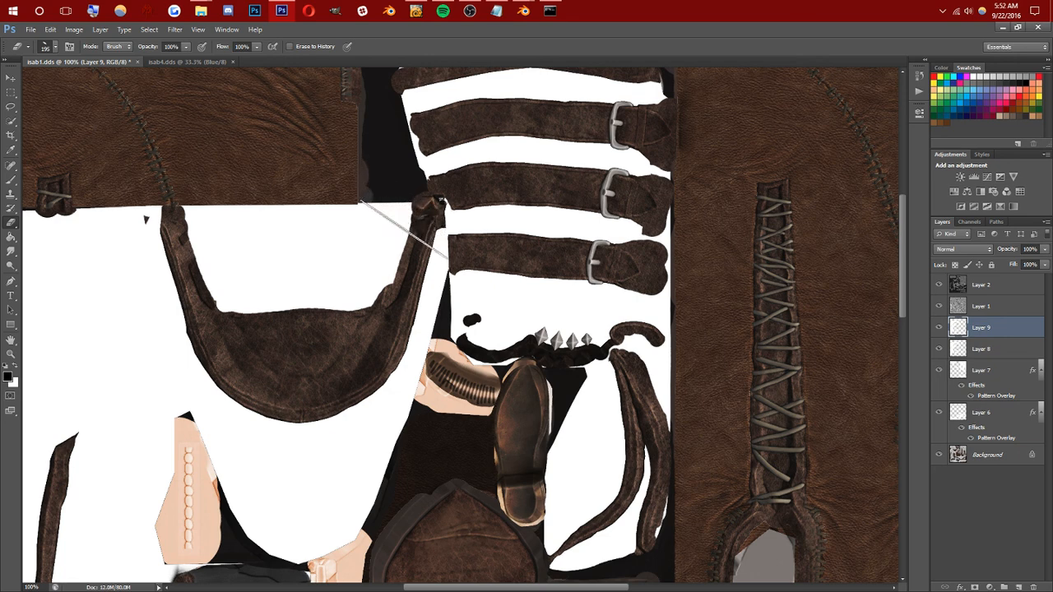
click(940, 349)
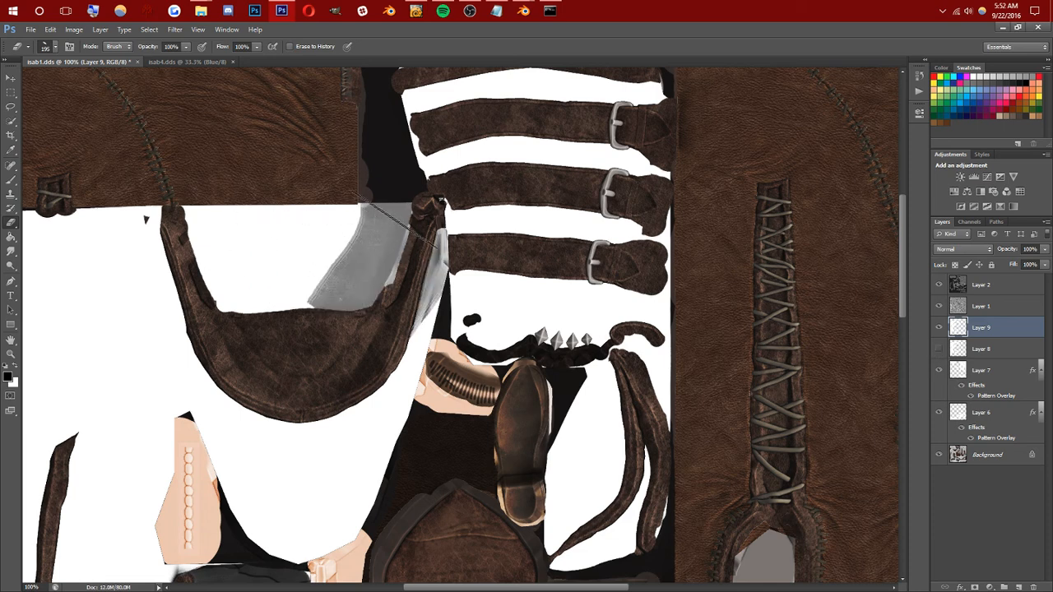
mouse_move(397, 256)
mouse_down()
mouse_move(360, 428)
mouse_move(357, 175)
mouse_move(309, 272)
mouse_up()
Clear the remaining connected white cloth area from Layer 9 with the Magic Eraser, keeping the white around the buckled straps.
right_click(10, 223)
click(33, 247)
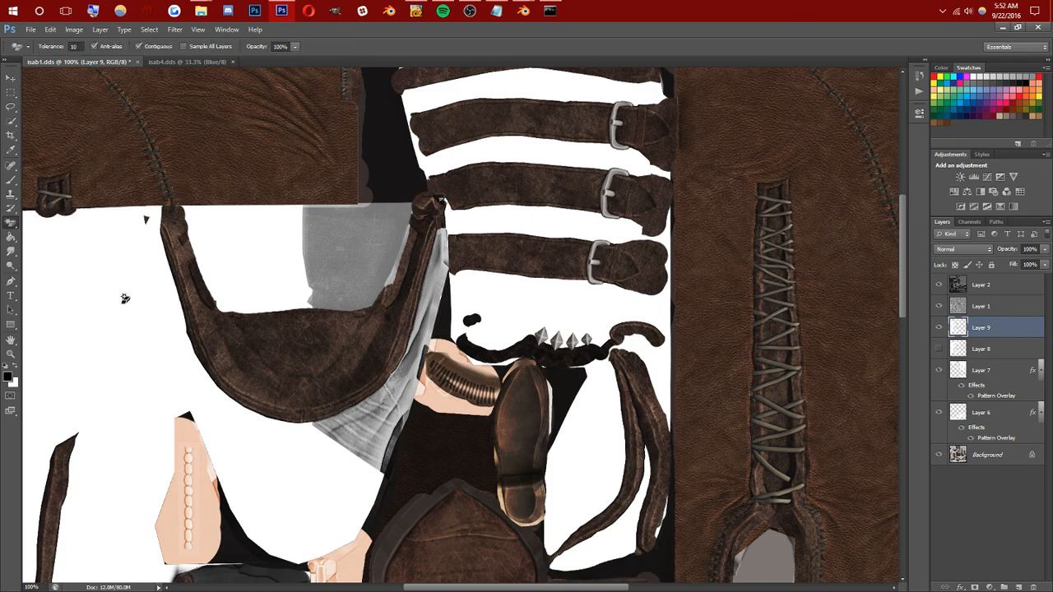
click(125, 298)
click(221, 266)
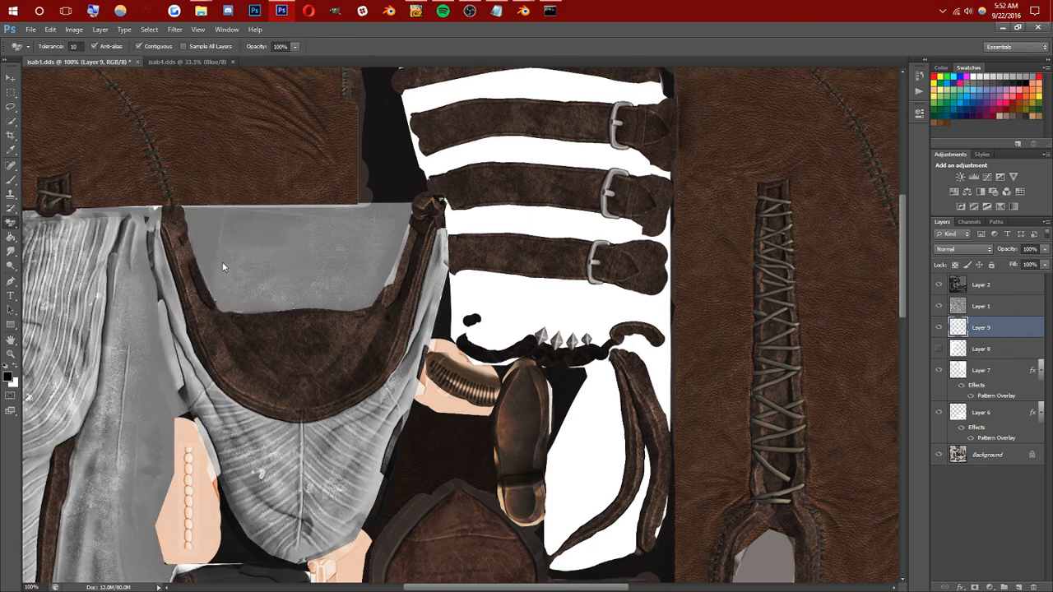
click(11, 354)
alt+click(200, 165)
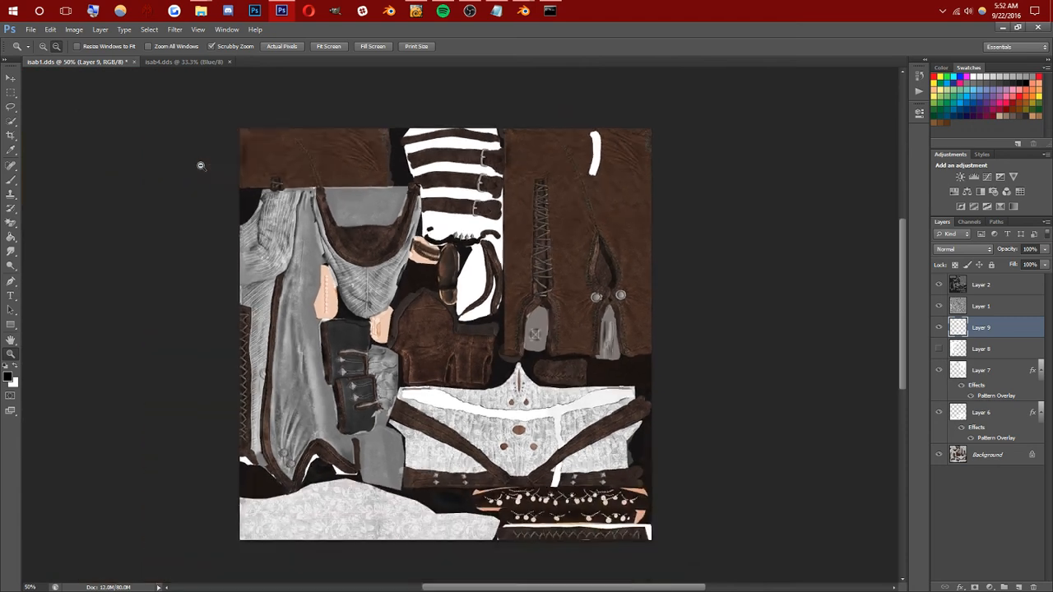
alt+click(200, 165)
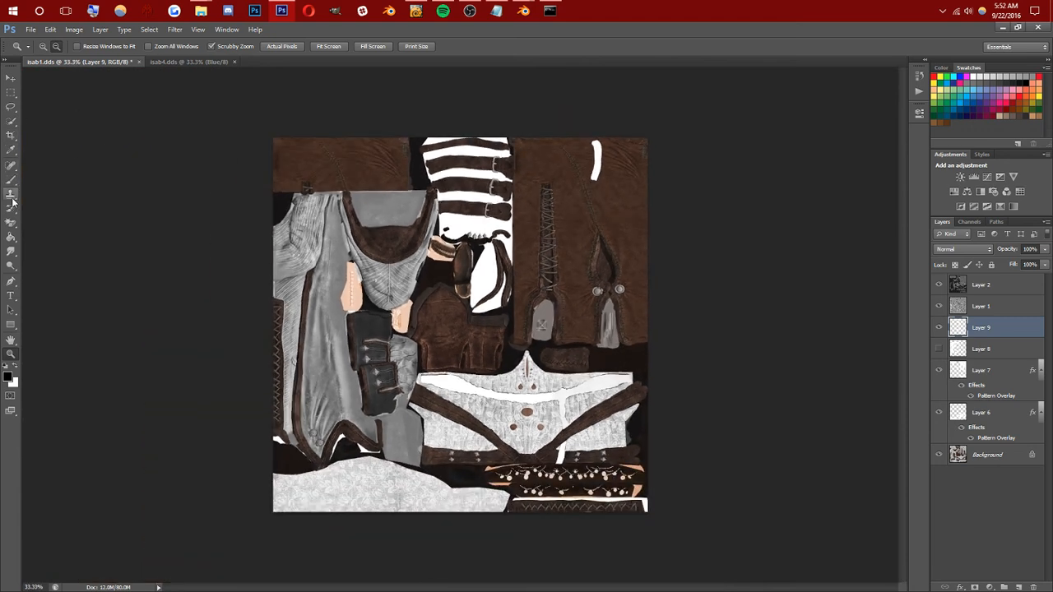
click(11, 223)
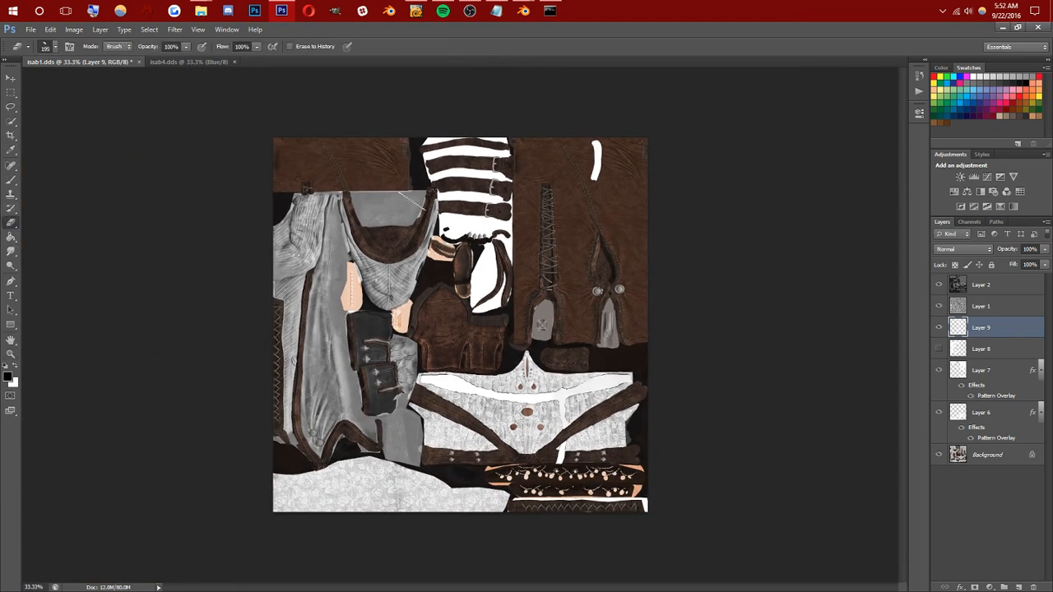
click(12, 77)
click(469, 9)
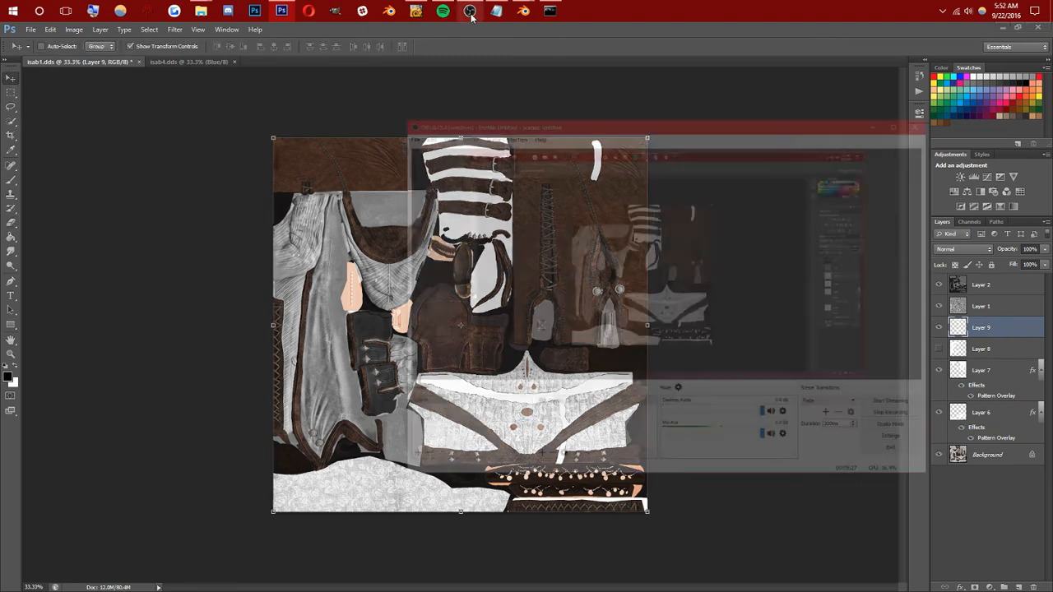
click(468, 10)
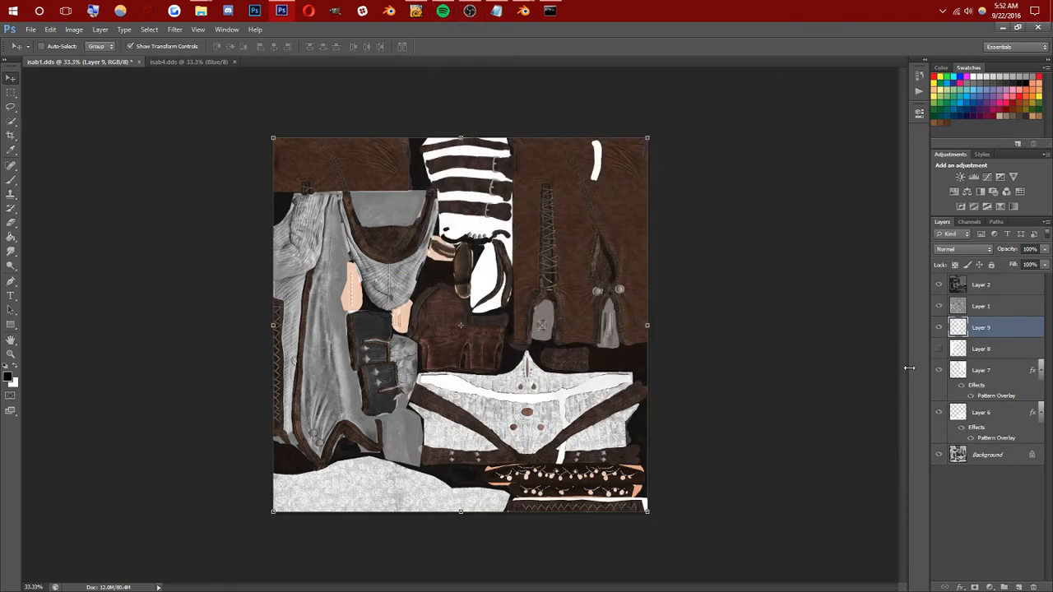
Show Layer 8 and give it a Pattern Overlay with a dark blue fabric pattern.
click(939, 348)
click(980, 349)
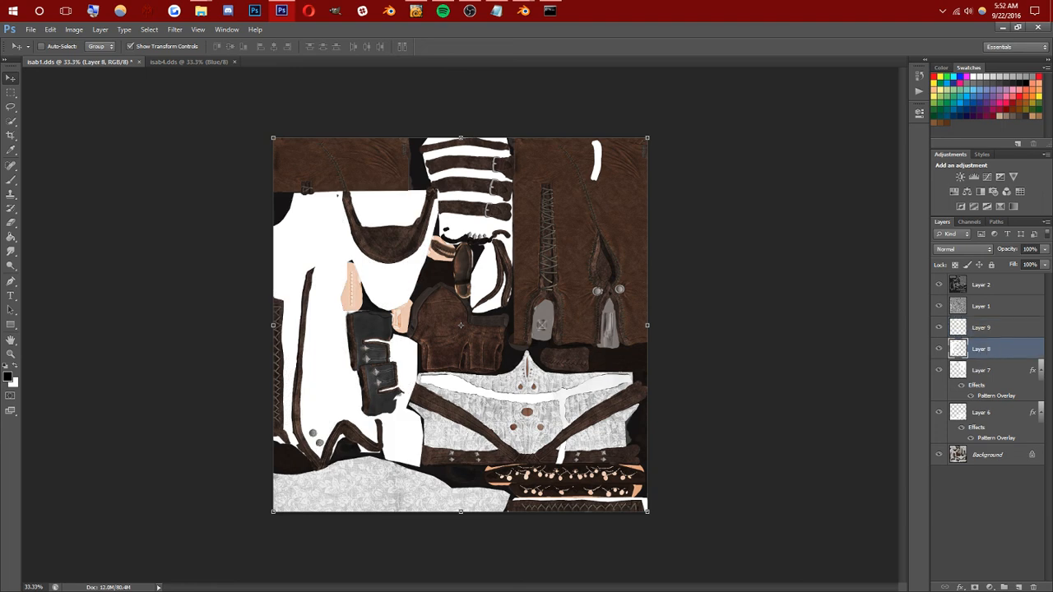
click(959, 586)
click(992, 552)
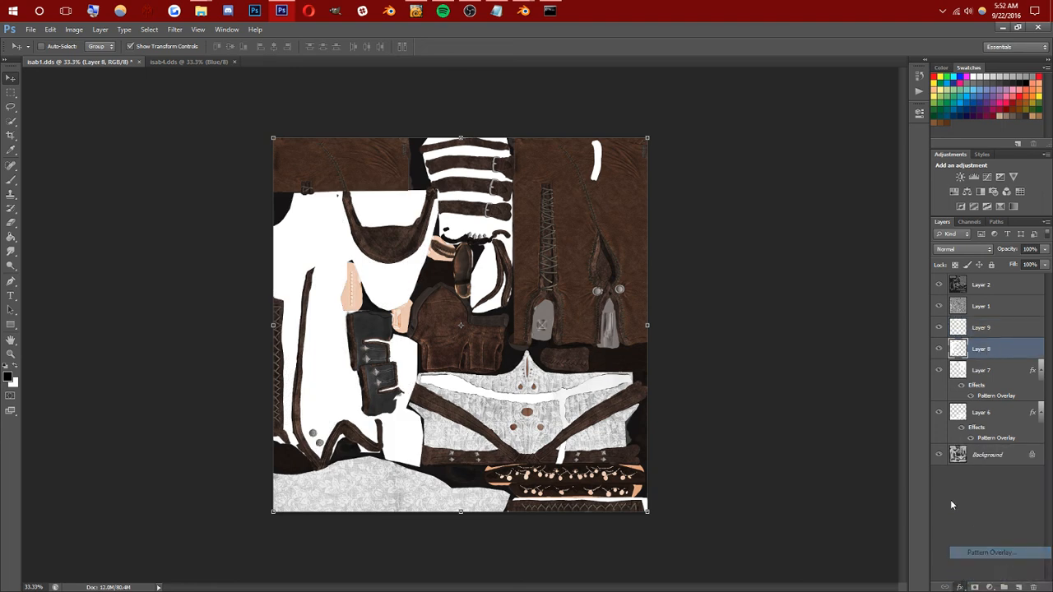
click(860, 321)
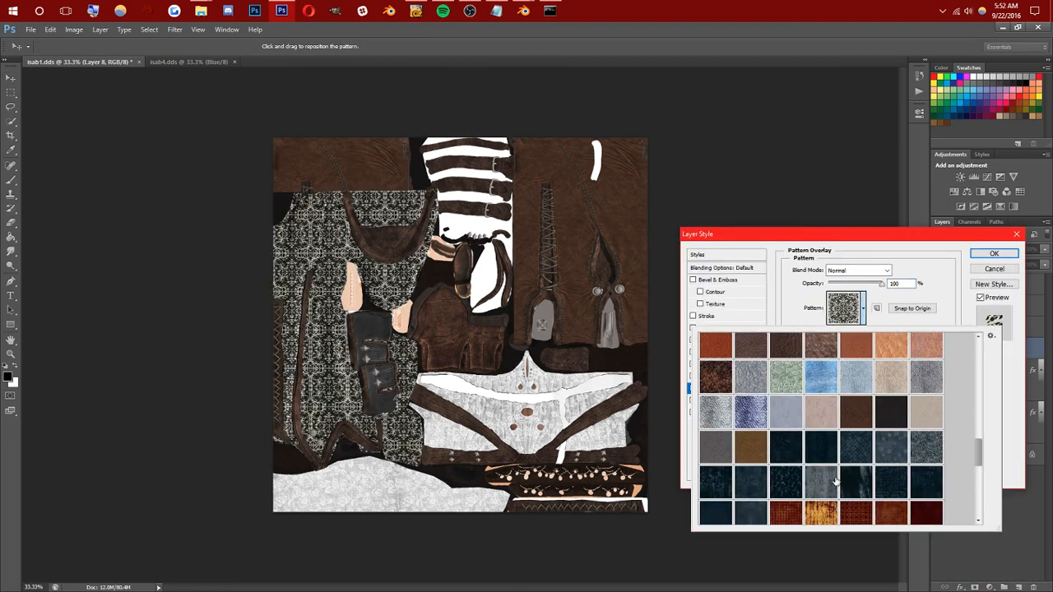
click(754, 518)
scroll(755, 514, down, 1)
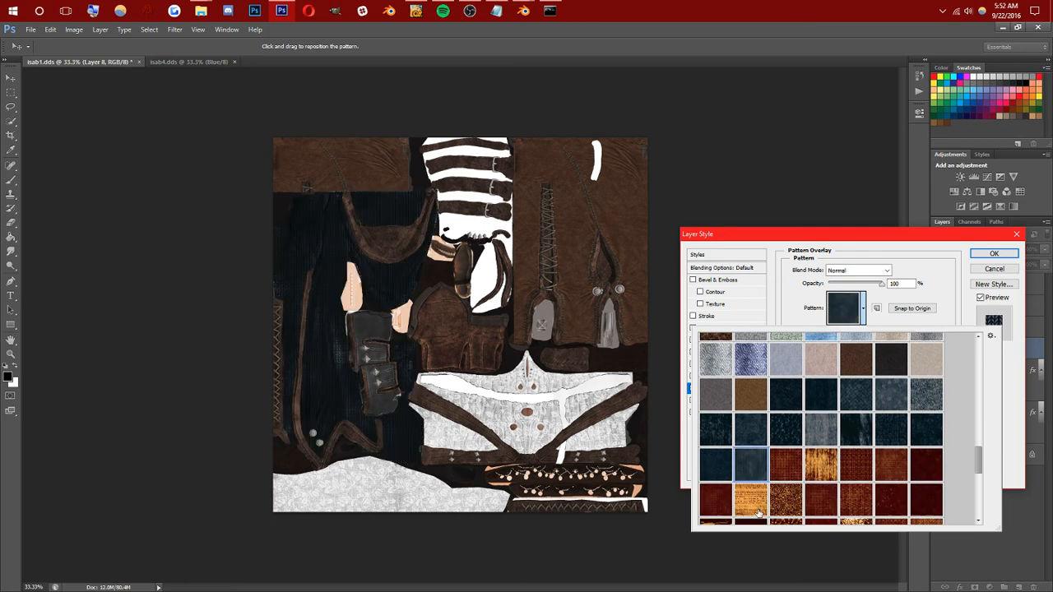
click(470, 11)
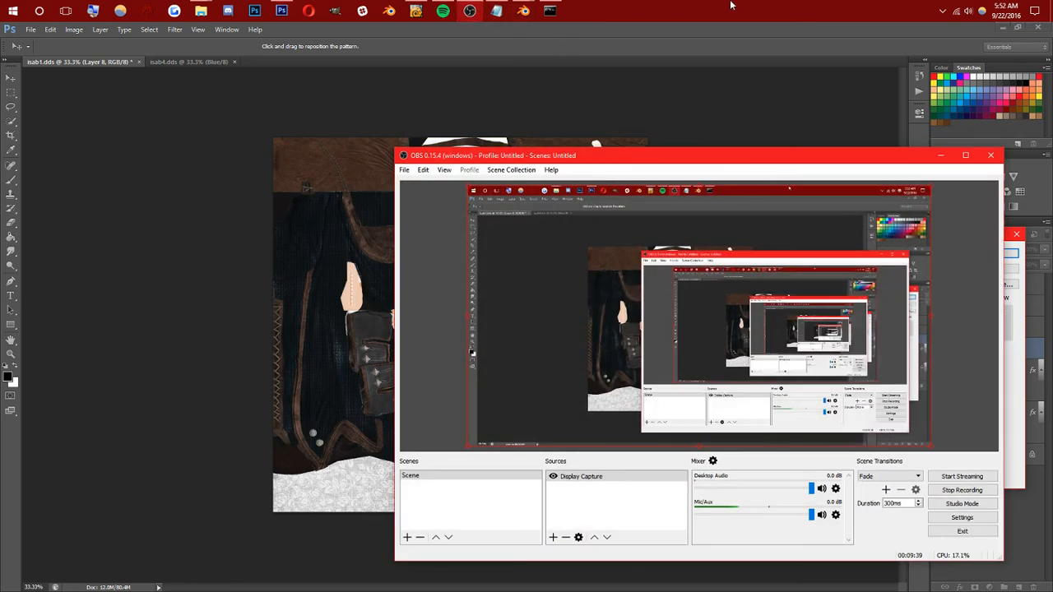